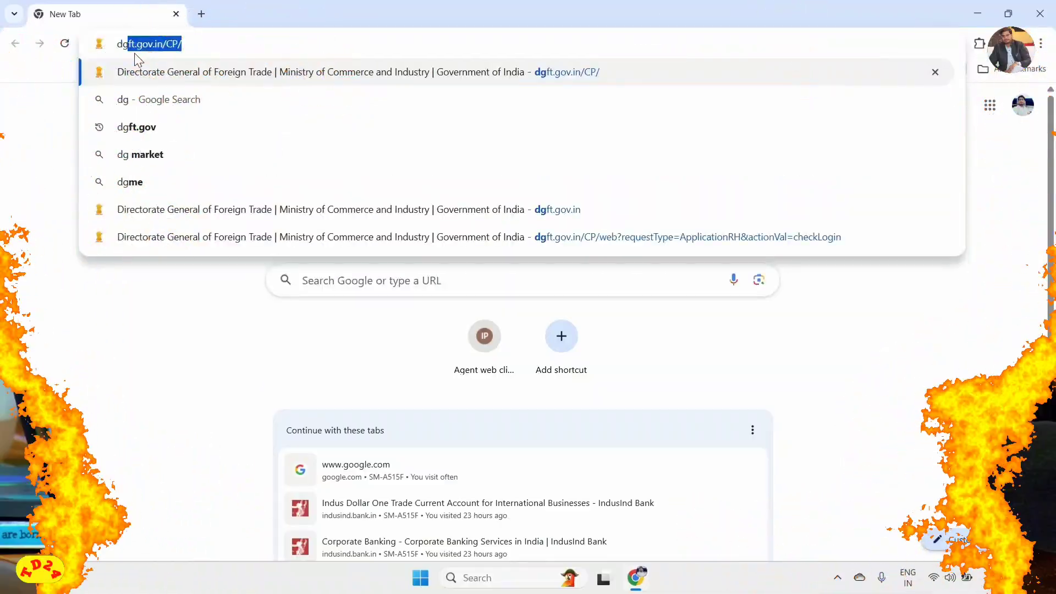
- Search for dgft.gov and open the official DGFT website from the Google results
{"action": "left_click", "coordinate": [149, 135]}
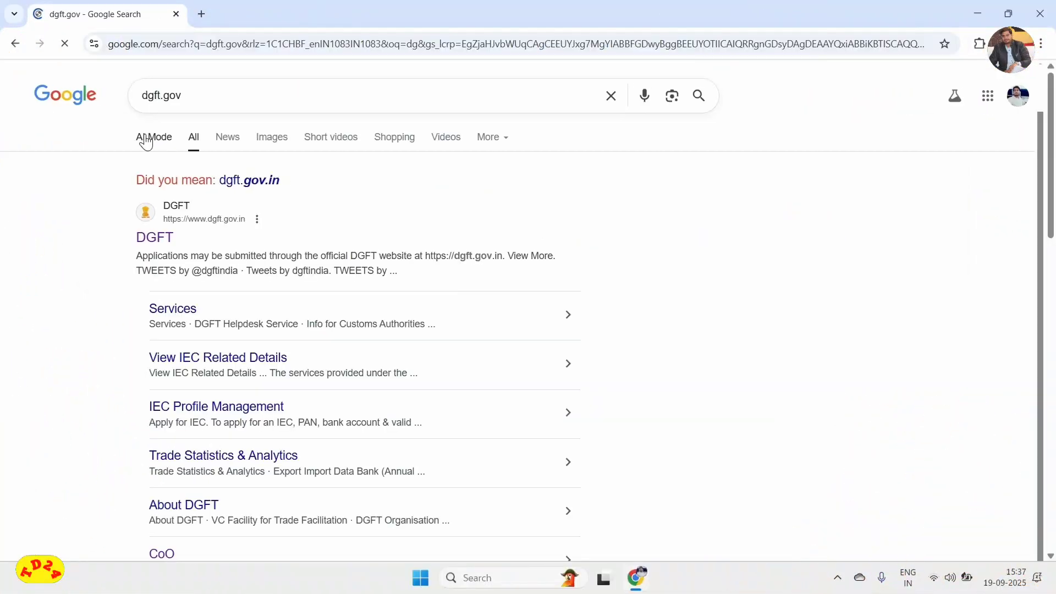
{"action": "left_click", "coordinate": [155, 248]}
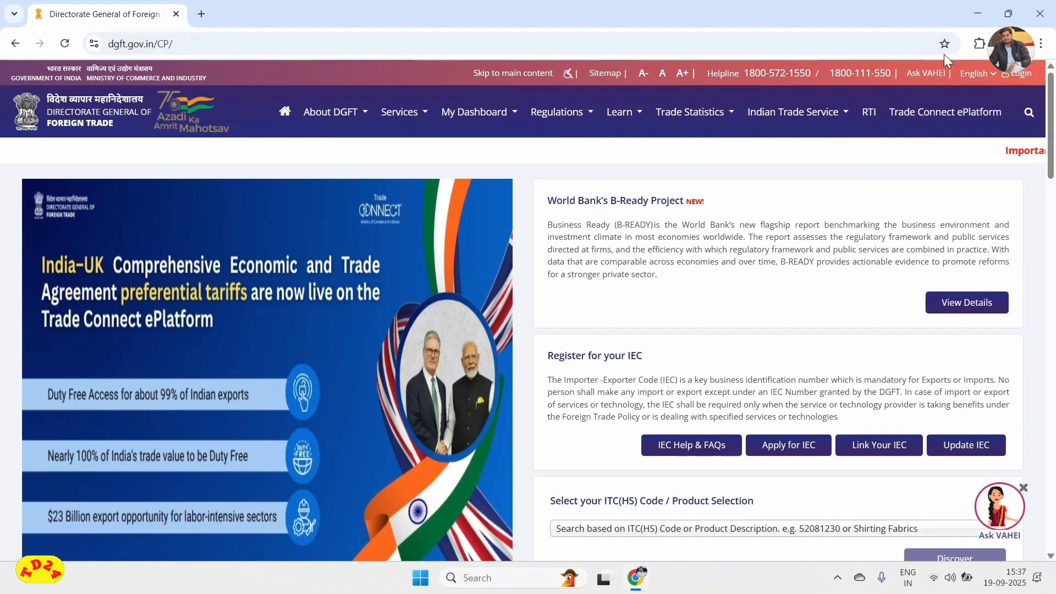
- Open the DGFT Register form and choose Importer/Exporter as the user type
{"action": "left_click", "coordinate": [1018, 73]}
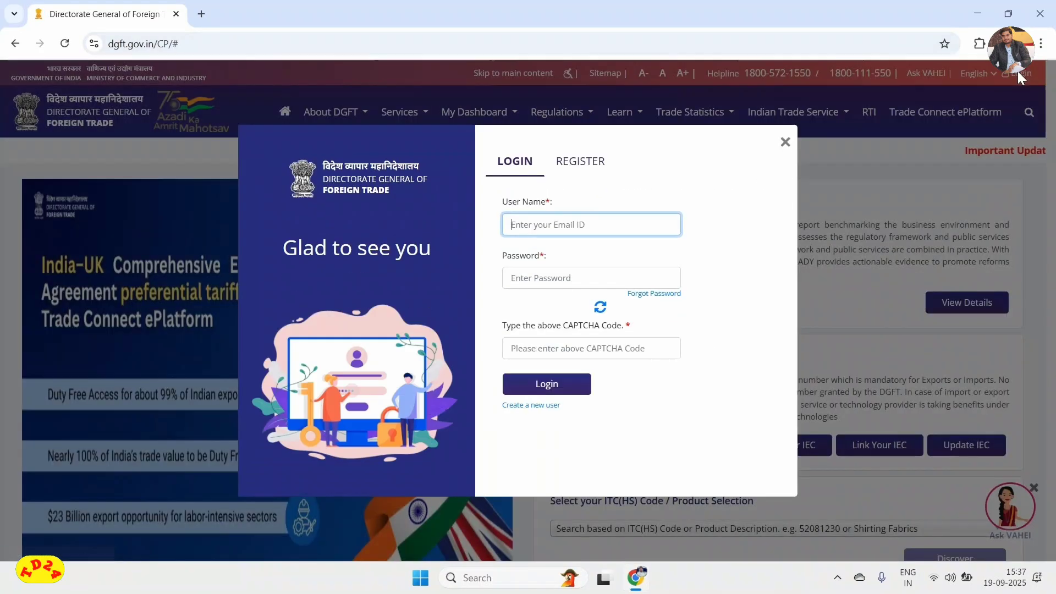
{"action": "left_click", "coordinate": [583, 164]}
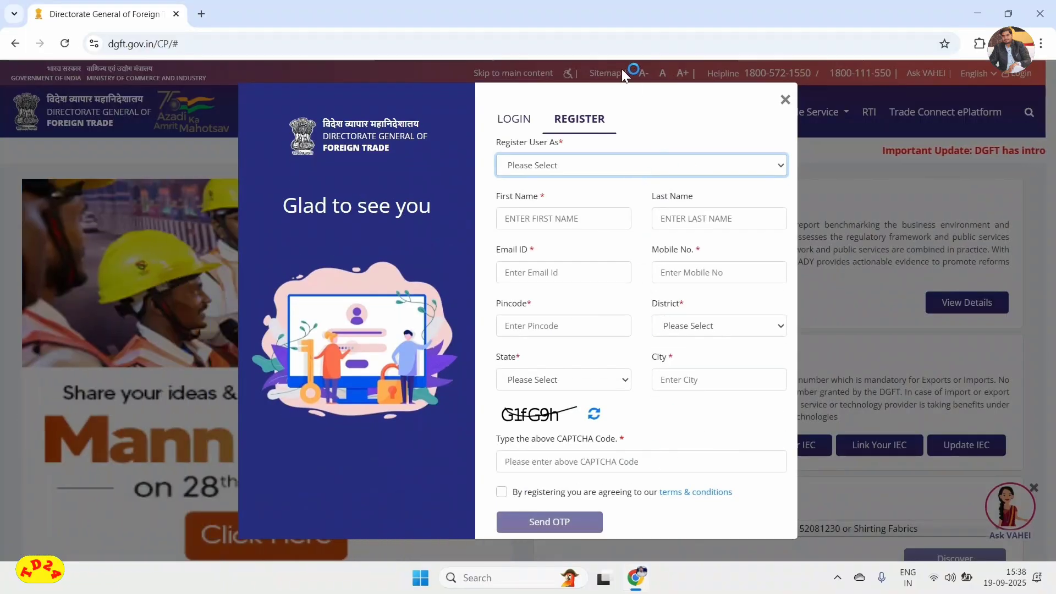
{"action": "left_click", "coordinate": [514, 118]}
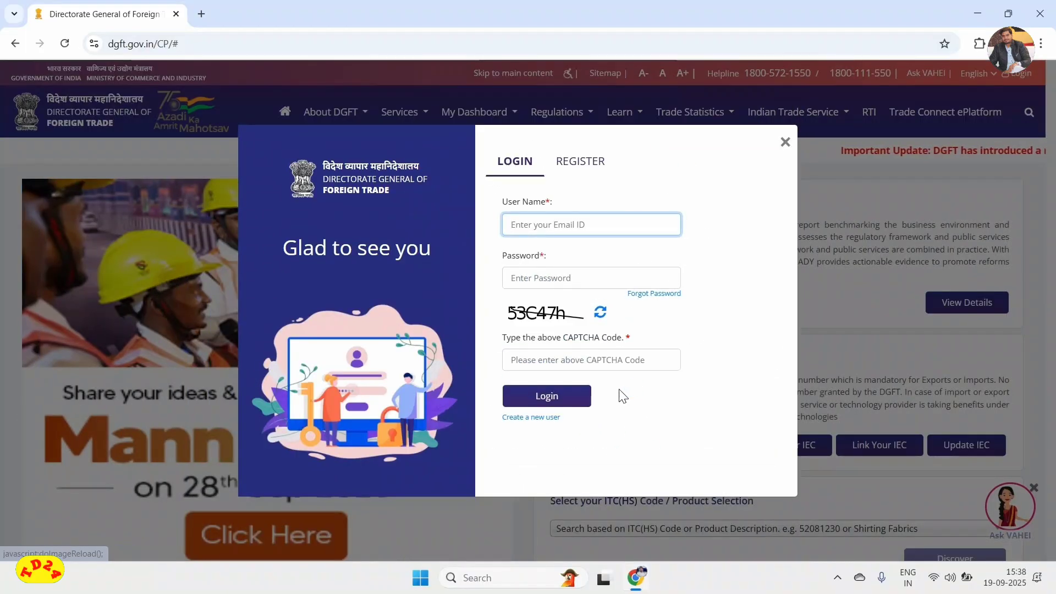
{"action": "left_click", "coordinate": [583, 164]}
{"action": "left_click", "coordinate": [539, 162]}
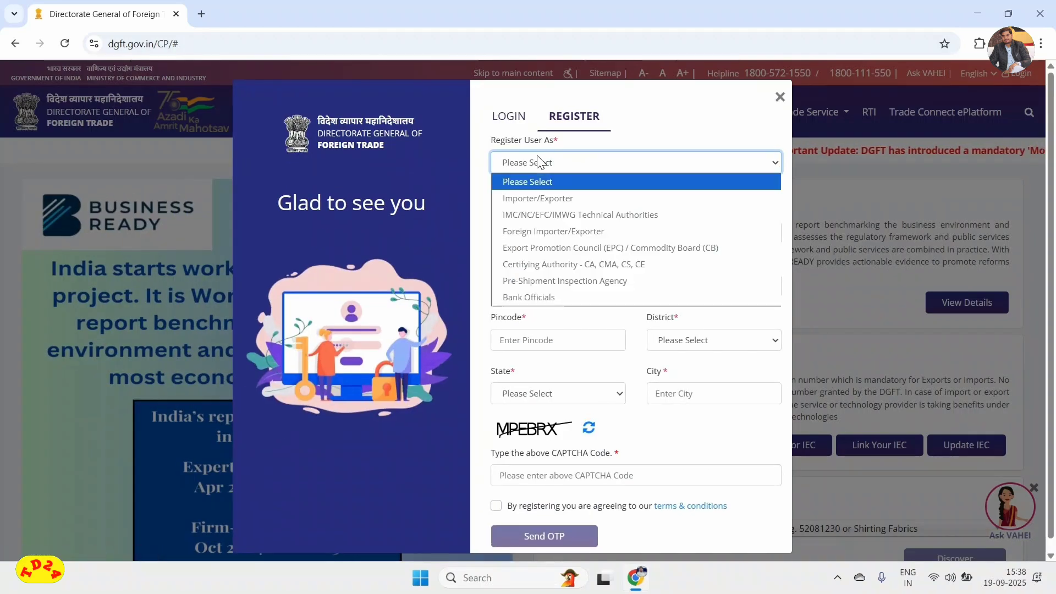
{"action": "left_click", "coordinate": [537, 197]}
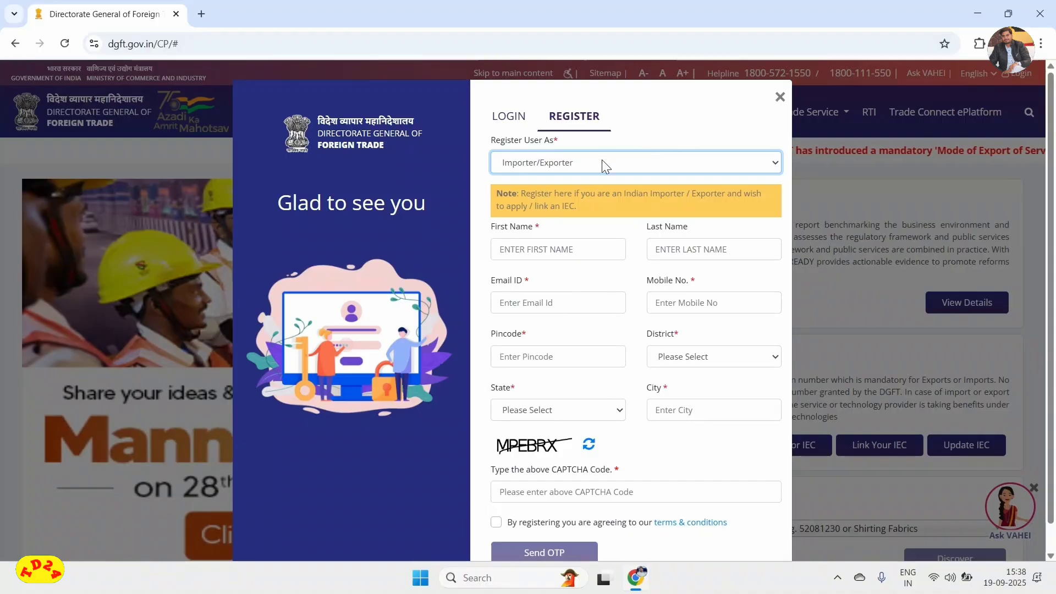
- Enter the applicant's first name and last name on the Register form
{"action": "left_click", "coordinate": [568, 250]}
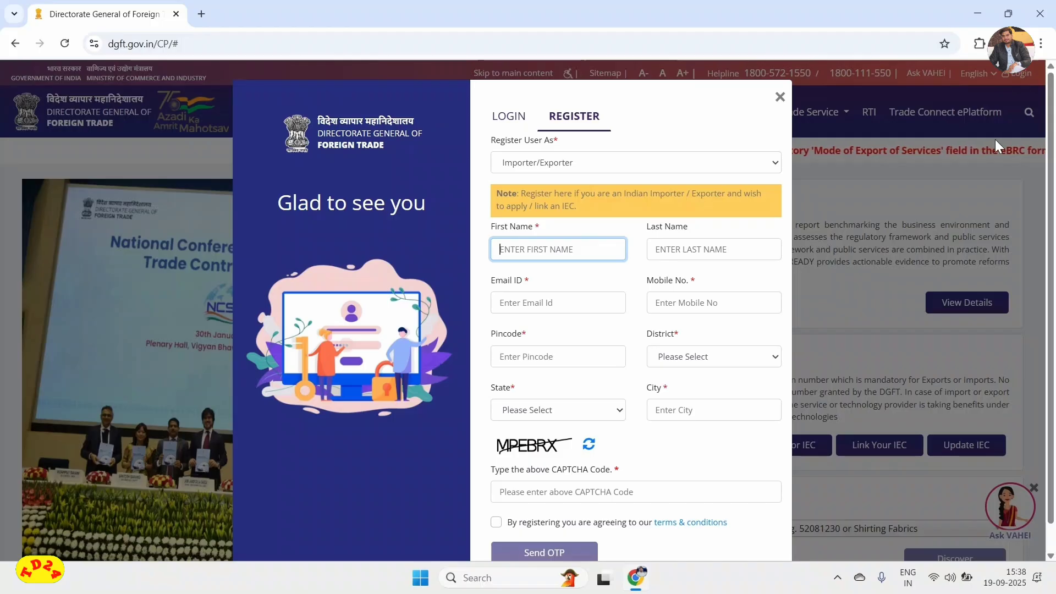
{"action": "left_click", "coordinate": [1022, 127]}
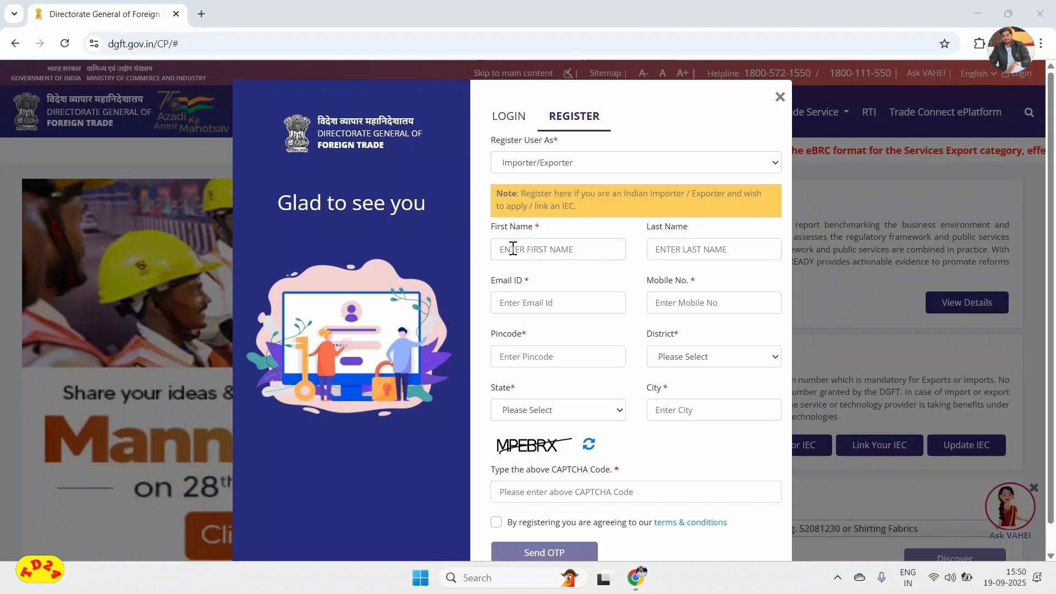
{"action": "left_click", "coordinate": [513, 249]}
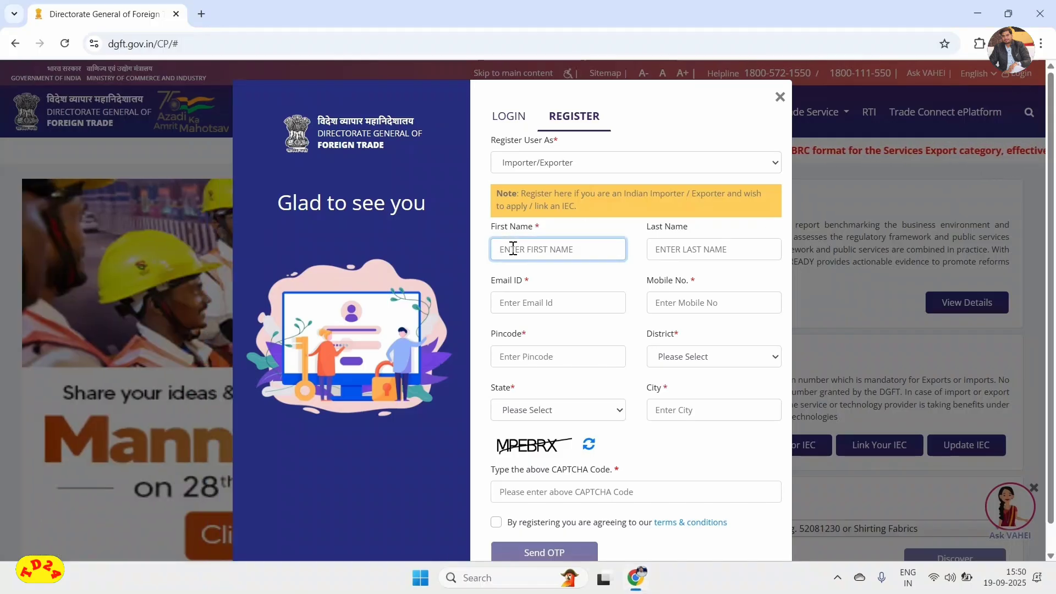
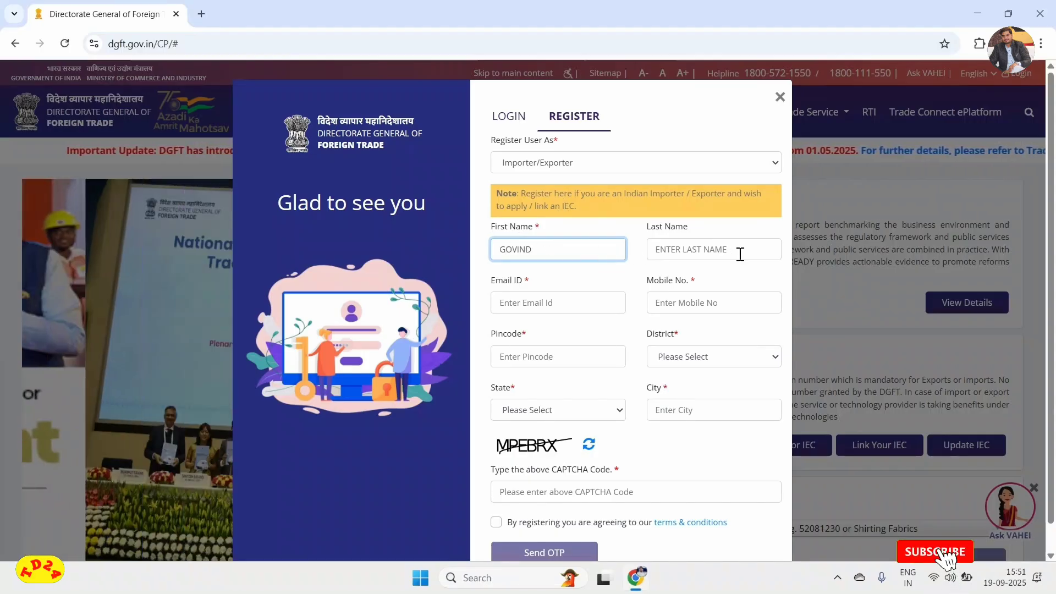
{"action": "left_click", "coordinate": [737, 253]}
{"action": "type", "text": "KUMA"}
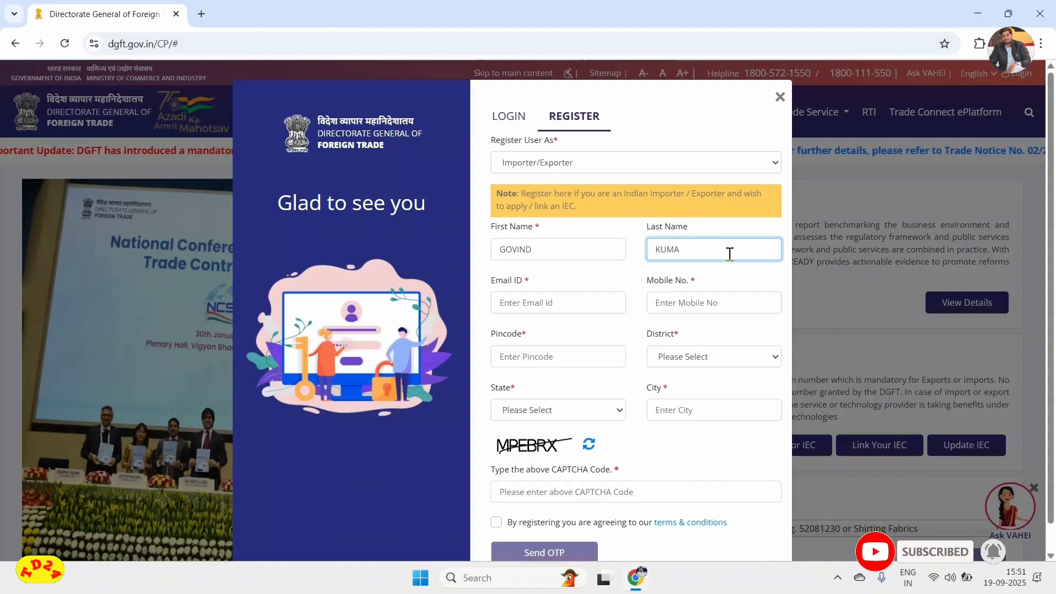
{"action": "type", "text": "R"}
- Enter the applicant's e-mail address, correcting a typo
{"action": "left_click", "coordinate": [537, 303]}
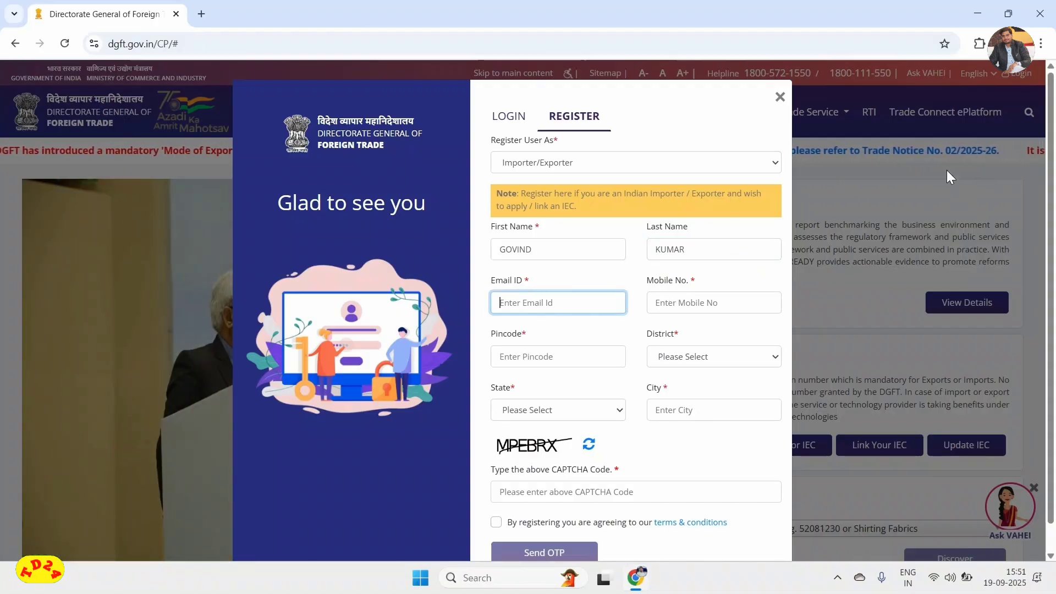
{"action": "left_click", "coordinate": [1001, 163]}
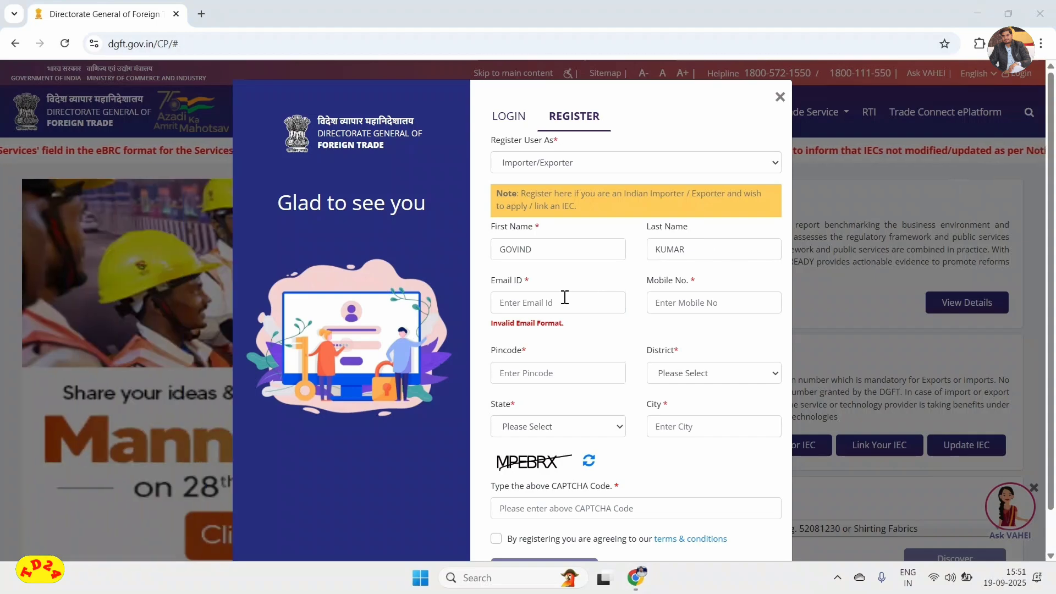
{"action": "left_click", "coordinate": [564, 300]}
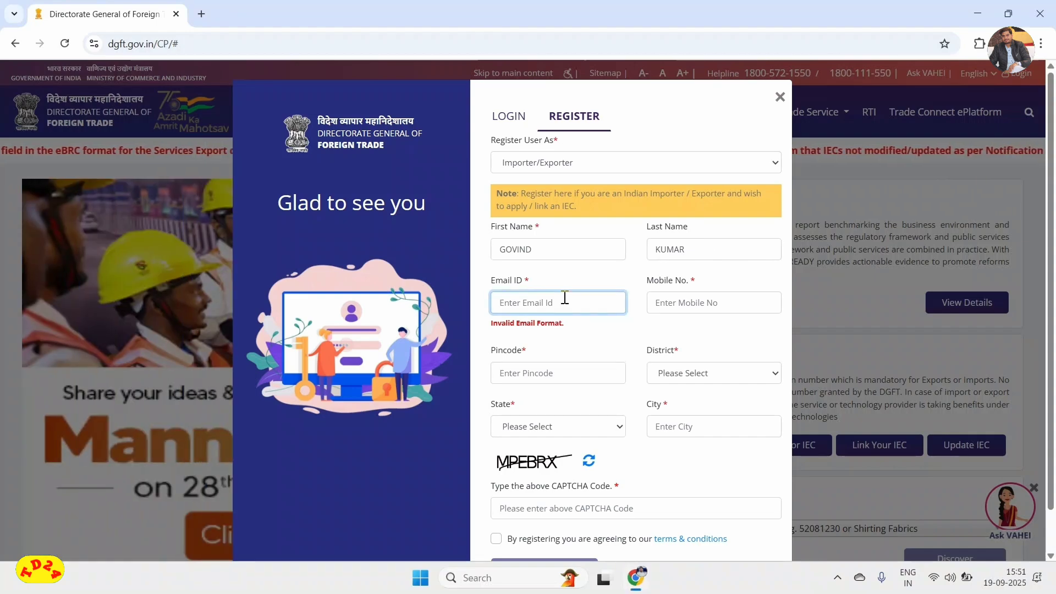
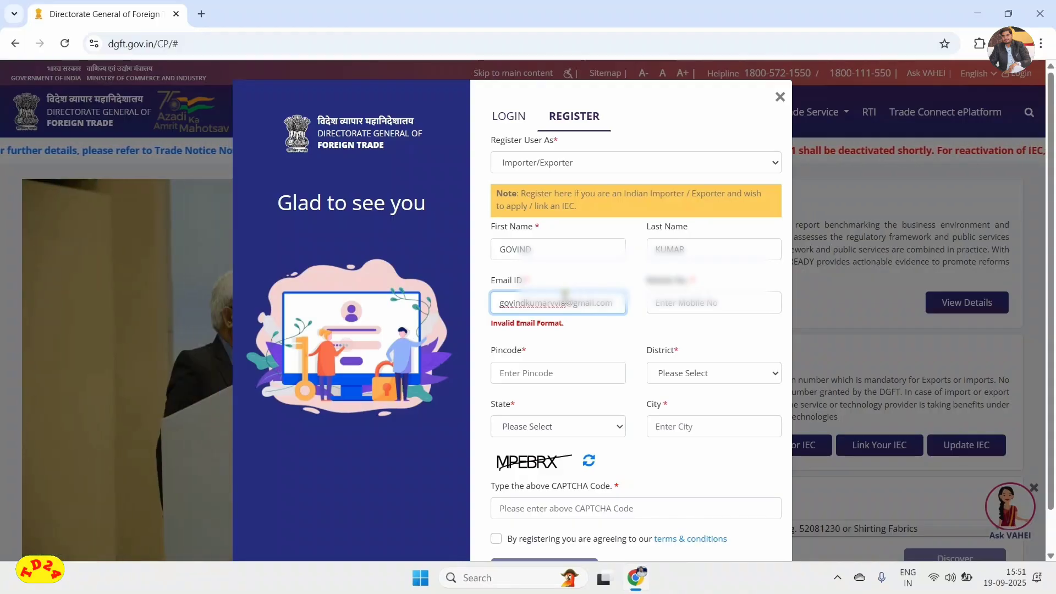
{"action": "left_click", "coordinate": [615, 346]}
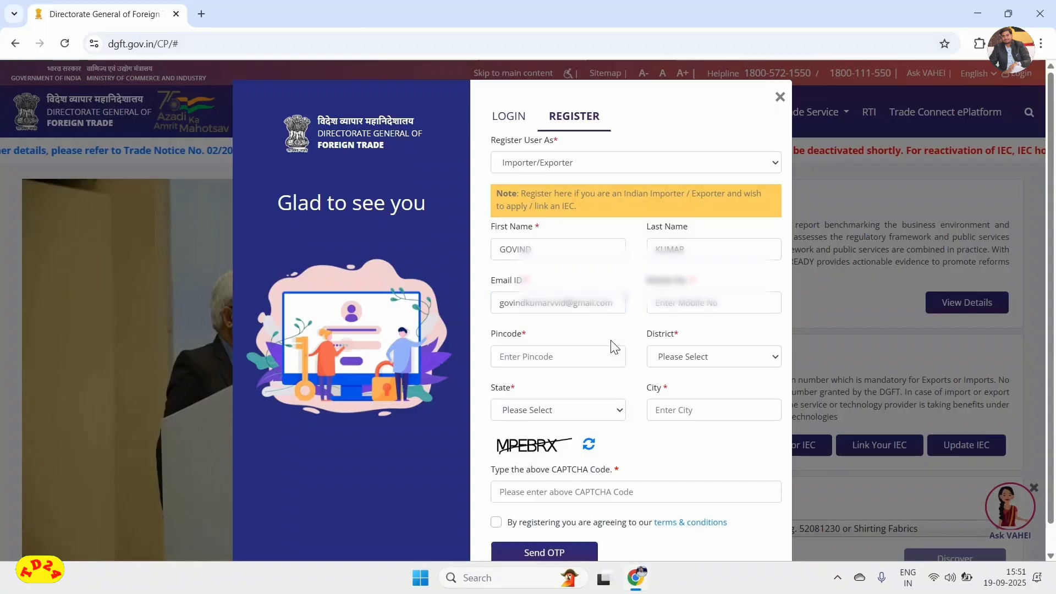
- Enter the mobile number and pincode so district, state and city auto-fill
{"action": "left_click", "coordinate": [671, 304]}
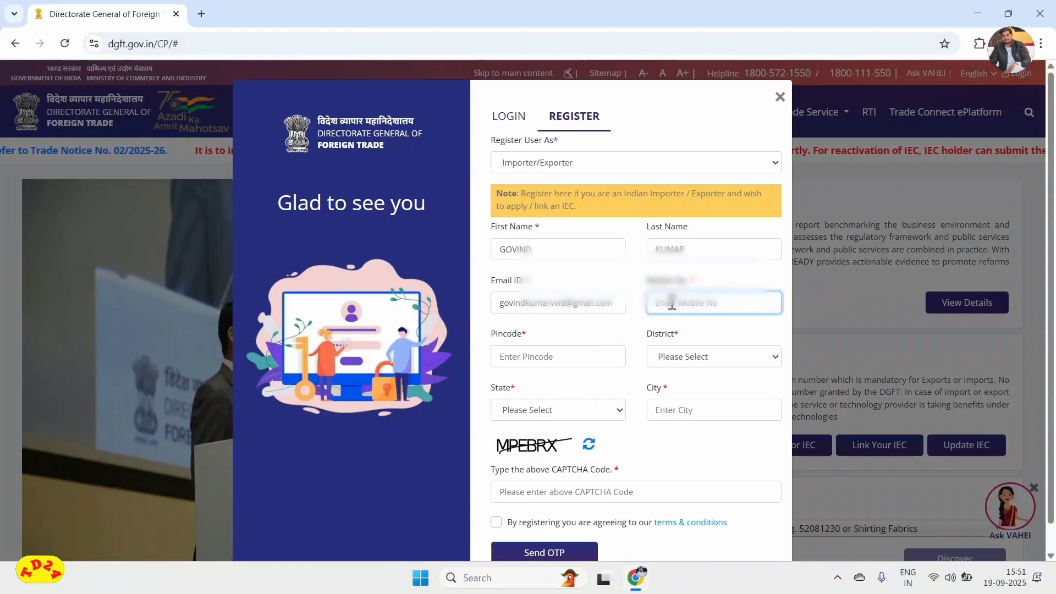
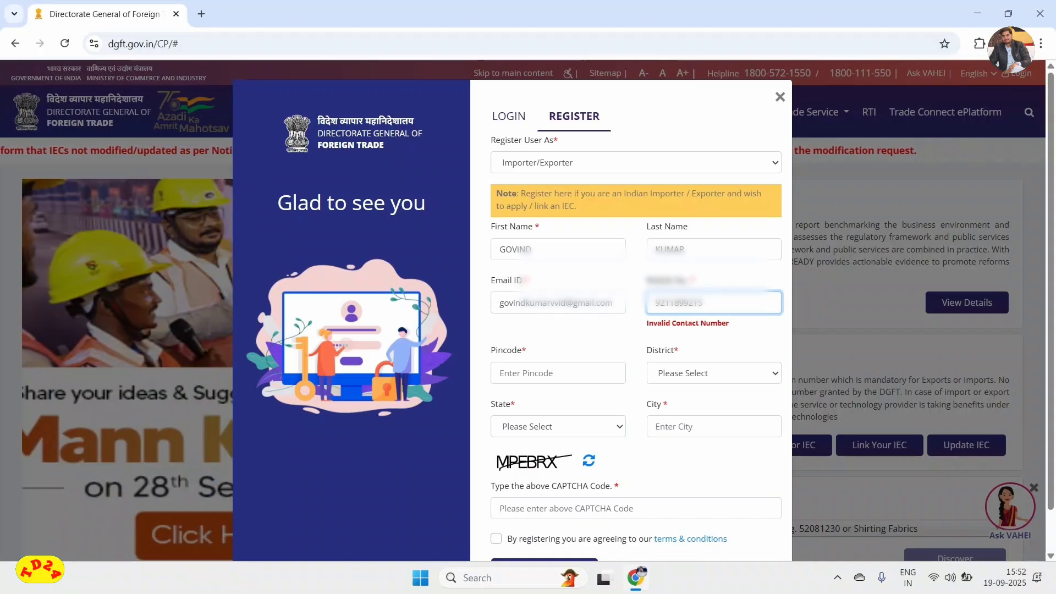
{"action": "left_click", "coordinate": [699, 347]}
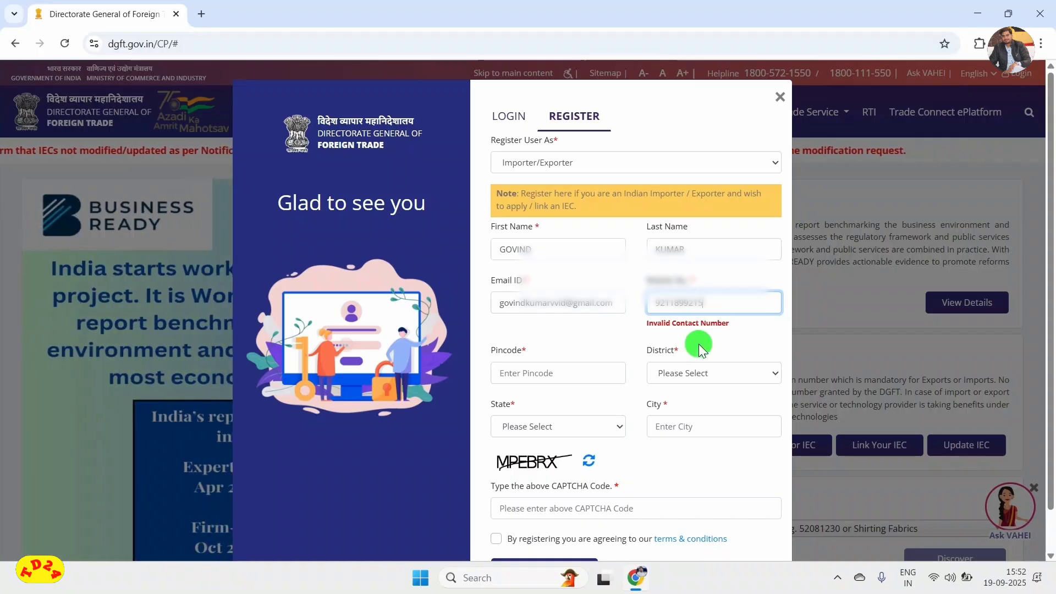
{"action": "left_click", "coordinate": [586, 359]}
{"action": "type", "text": "201301"}
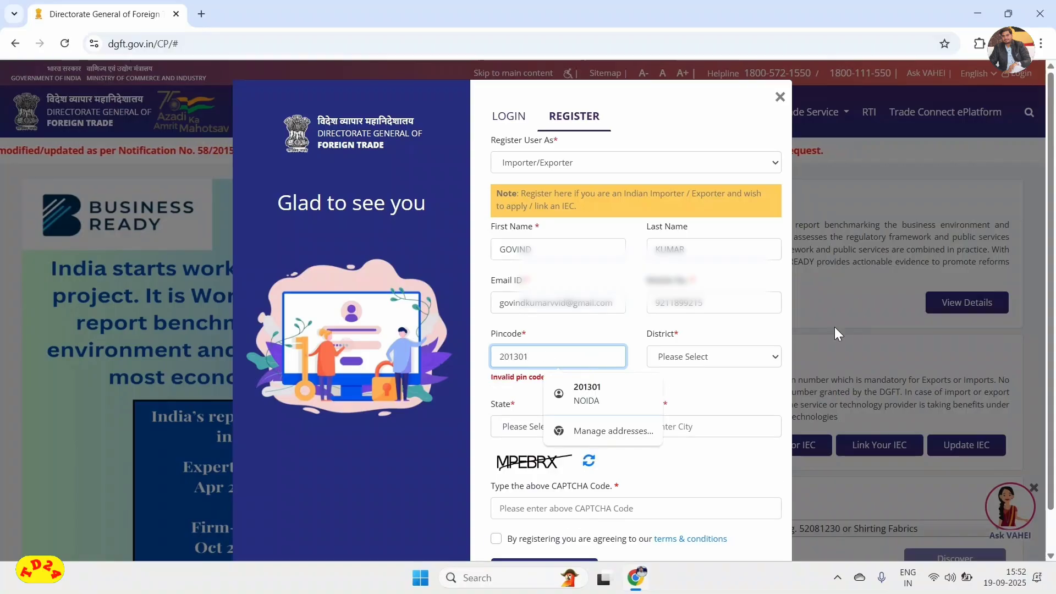
{"action": "left_click", "coordinate": [656, 381]}
{"action": "left_click", "coordinate": [692, 355]}
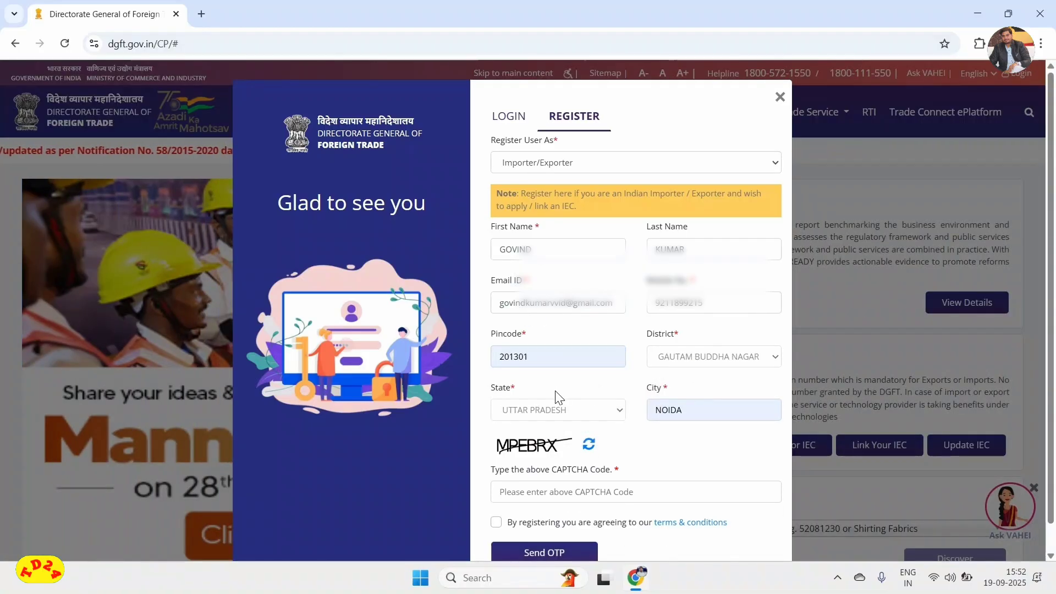
{"action": "scroll", "coordinate": [558, 396], "scroll_direction": "down", "scroll_amount": 1}
- Type the CAPTCHA code and agree to the registration terms and conditions
{"action": "left_click", "coordinate": [558, 466]}
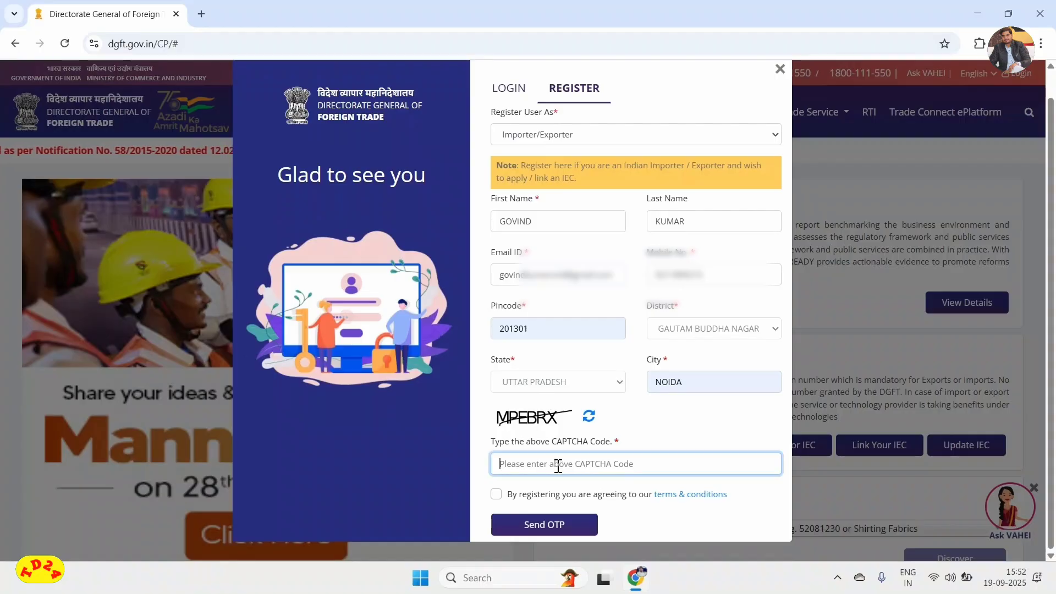
{"action": "type", "text": "MP"}
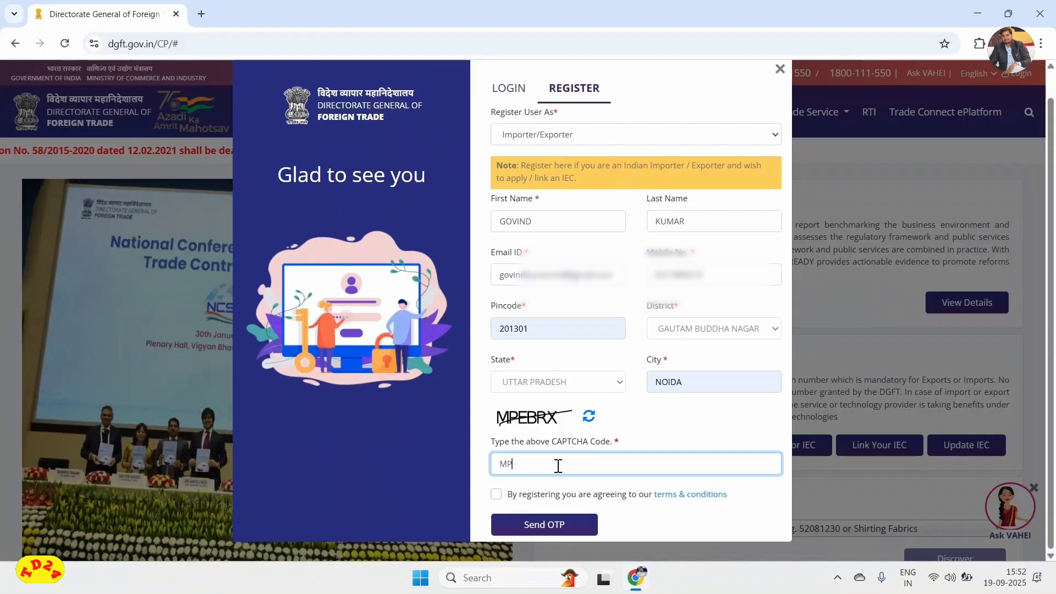
{"action": "type", "text": "E"}
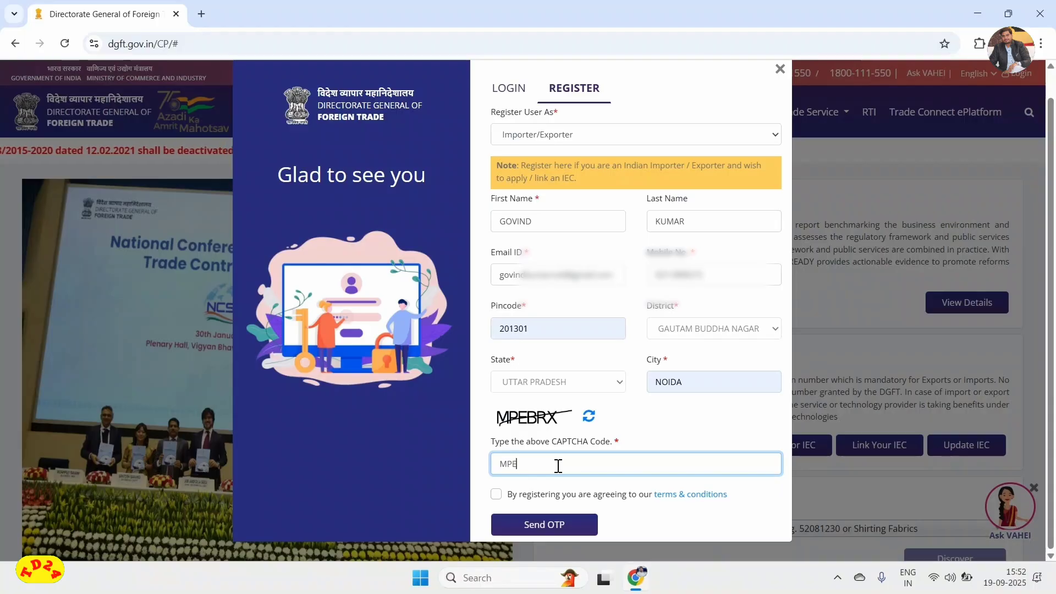
{"action": "type", "text": "BRX"}
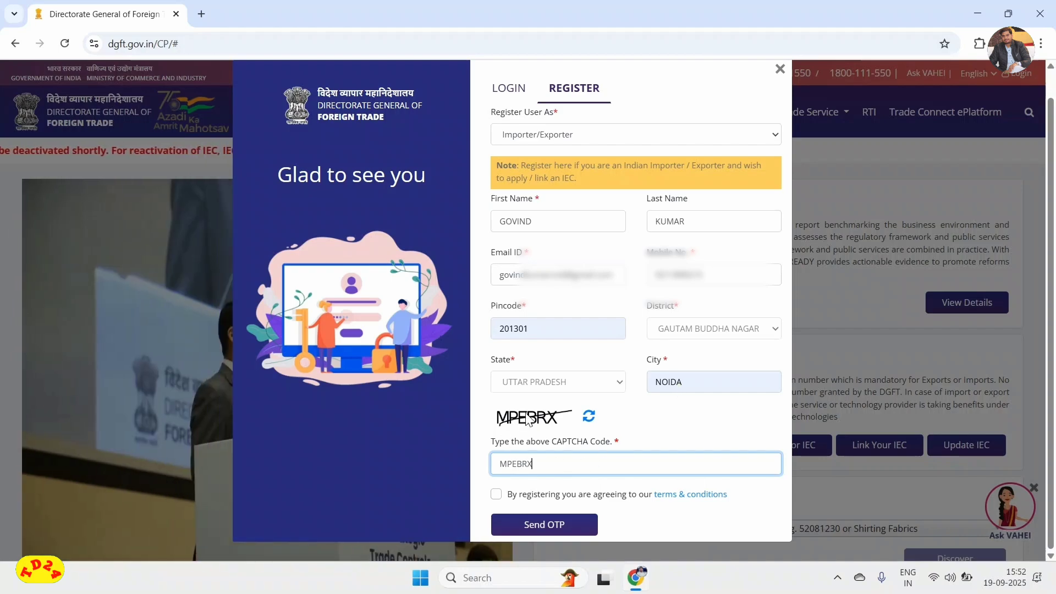
{"action": "left_click", "coordinate": [983, 143]}
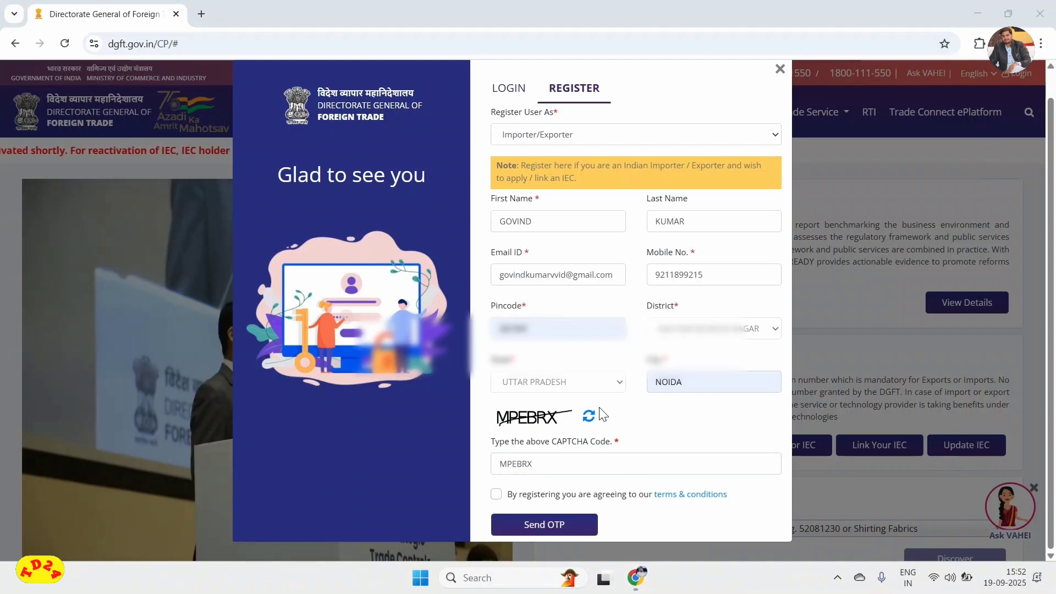
{"action": "left_click", "coordinate": [496, 494]}
- Request the OTPs, enter the e-mail and mobile OTPs, and submit the registration
{"action": "left_click", "coordinate": [516, 527]}
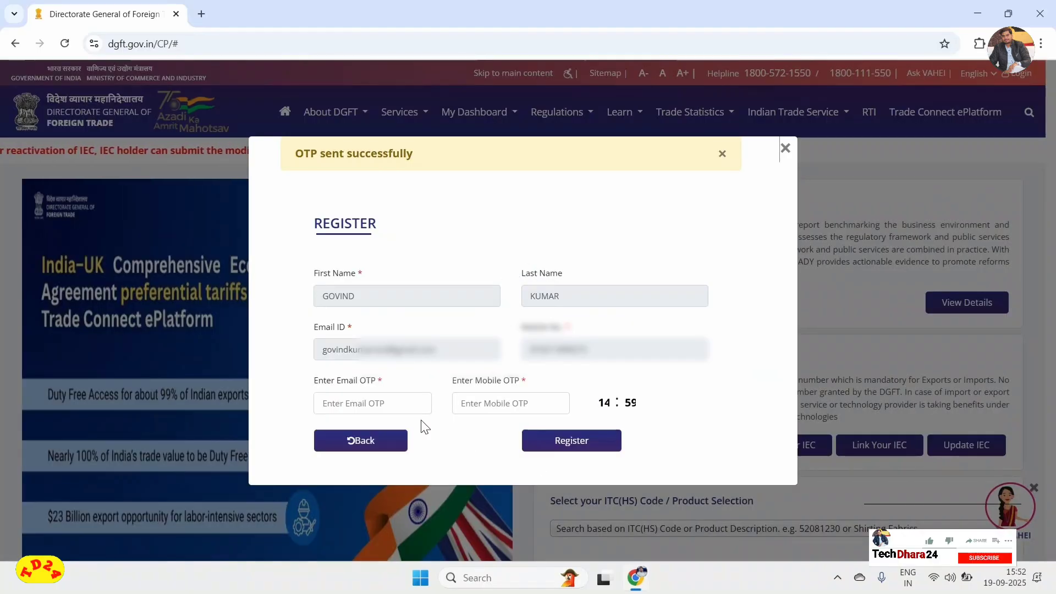
{"action": "left_click", "coordinate": [369, 403]}
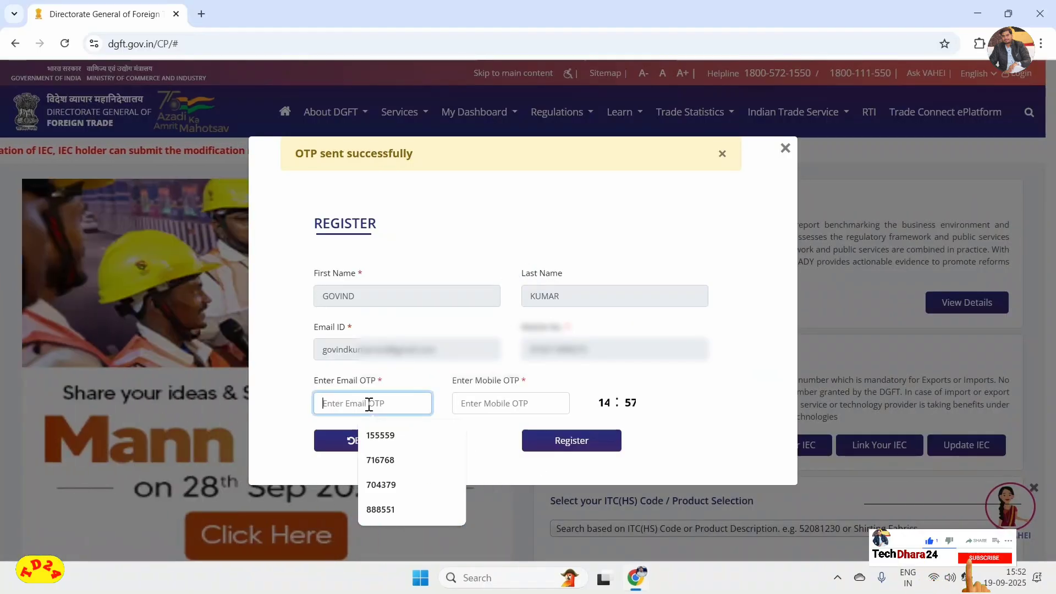
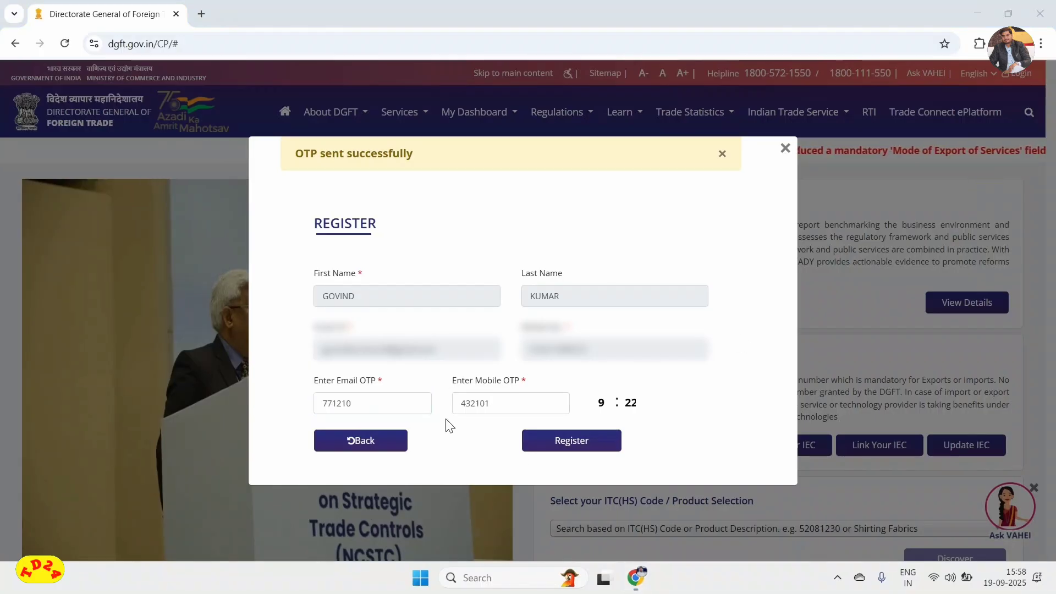
{"action": "left_click", "coordinate": [573, 443]}
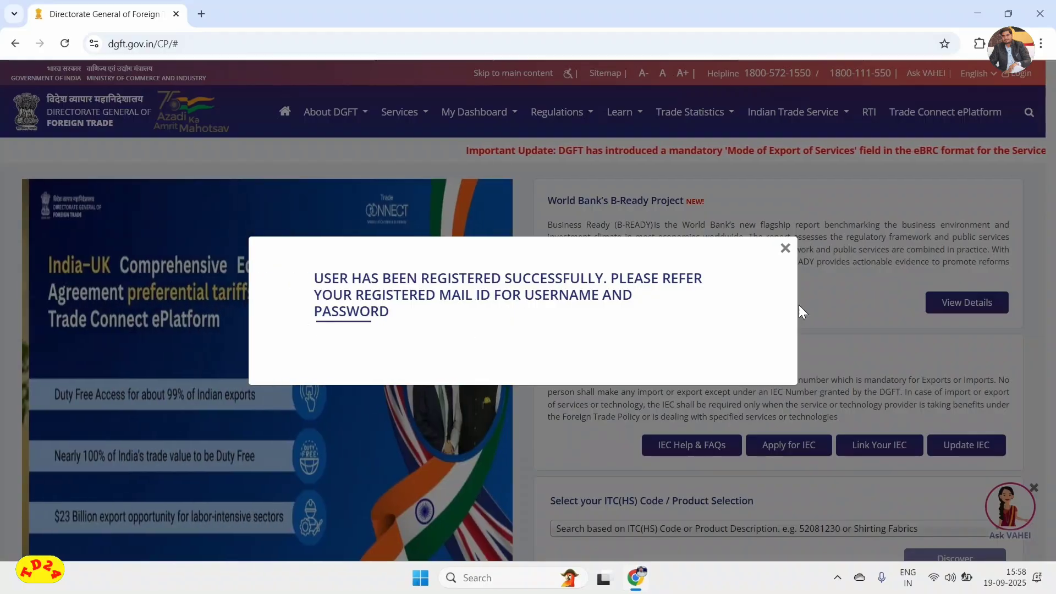
- Sign in with the e-mailed username, password and CAPTCHA, retrying after a mistyped CAPTCHA
{"action": "left_click", "coordinate": [784, 248]}
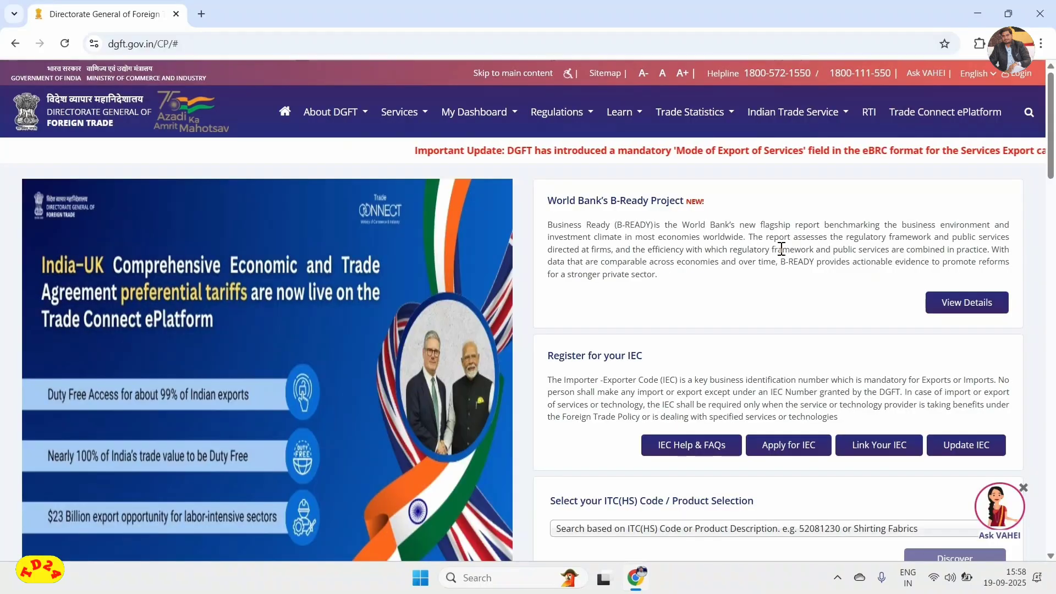
{"action": "left_click", "coordinate": [1019, 74]}
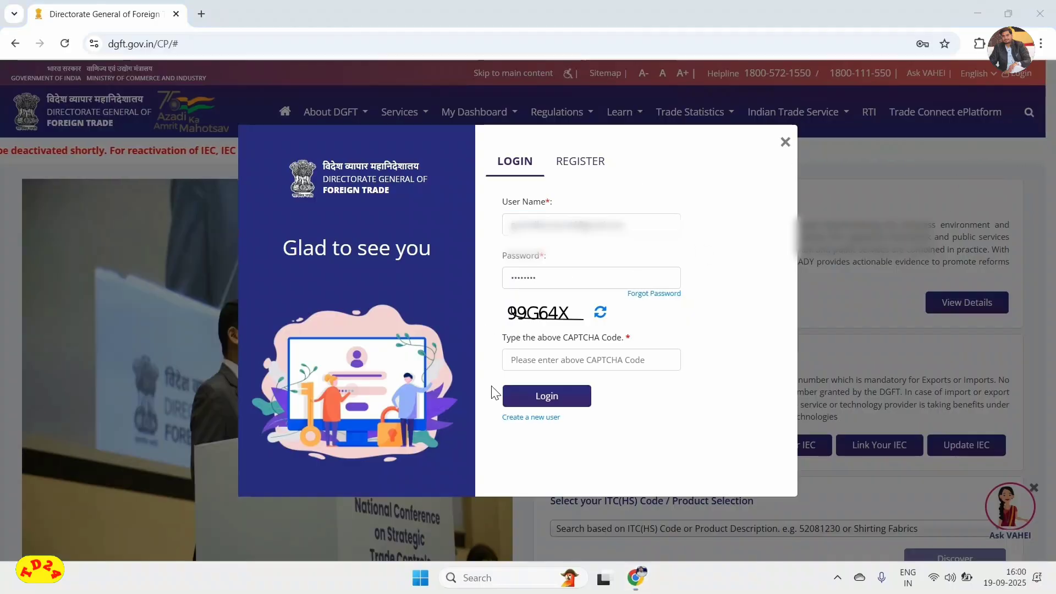
{"action": "left_click", "coordinate": [525, 361]}
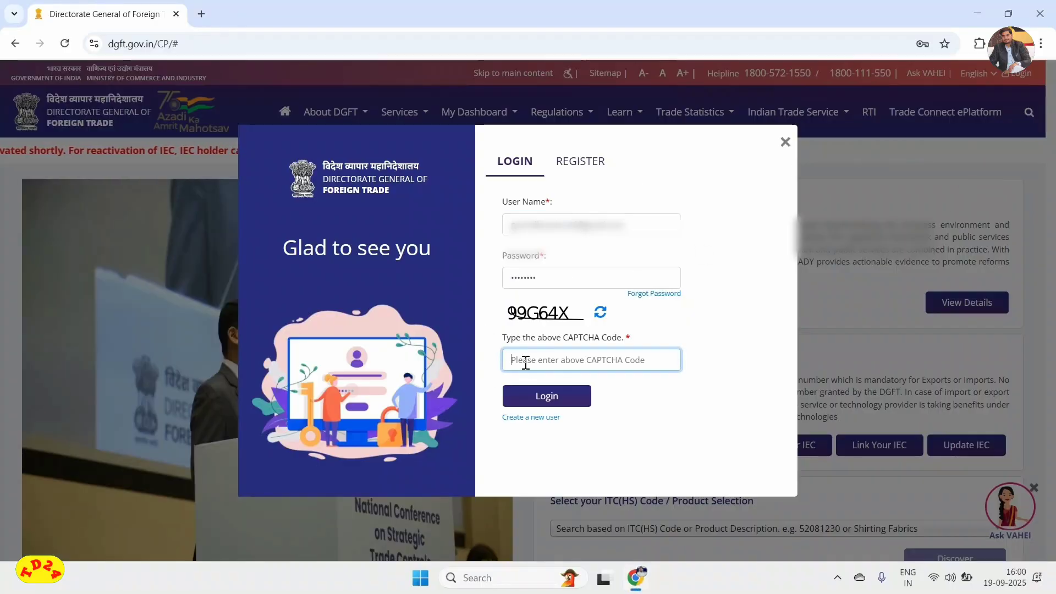
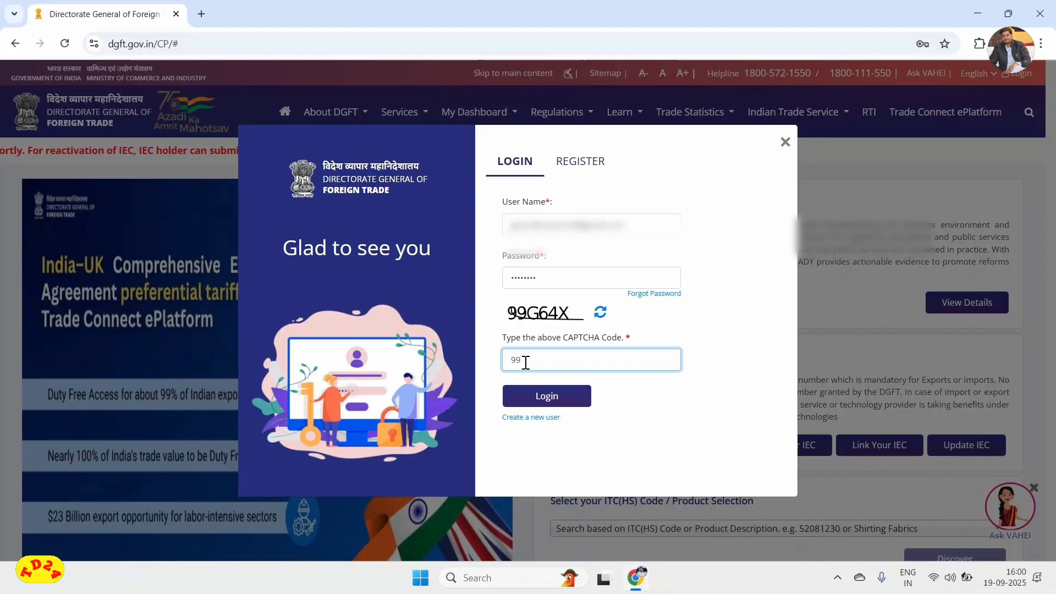
{"action": "key", "text": "Return"}
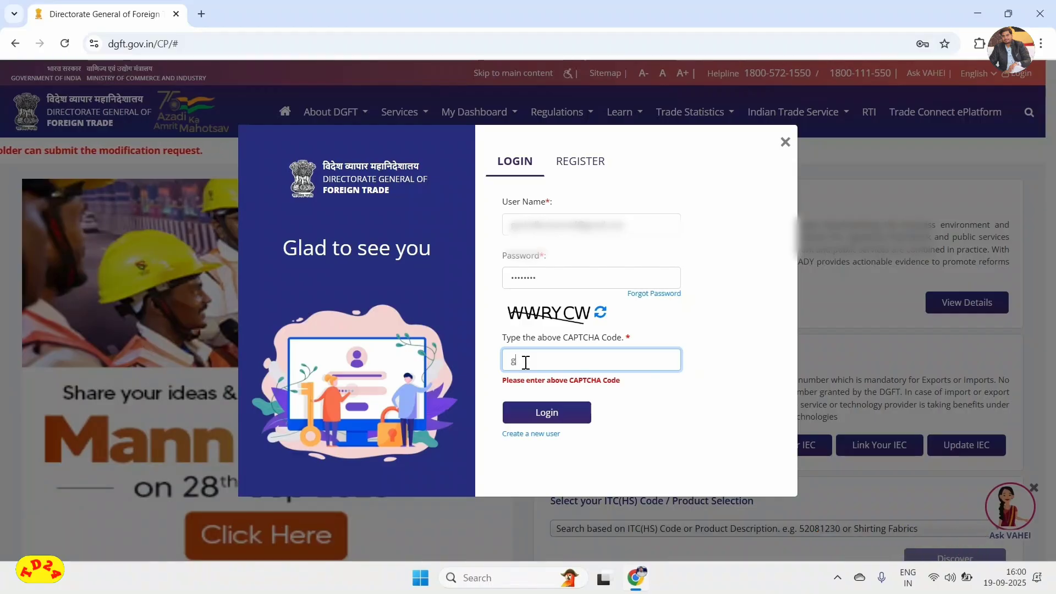
{"action": "key", "text": "BackSpace"}
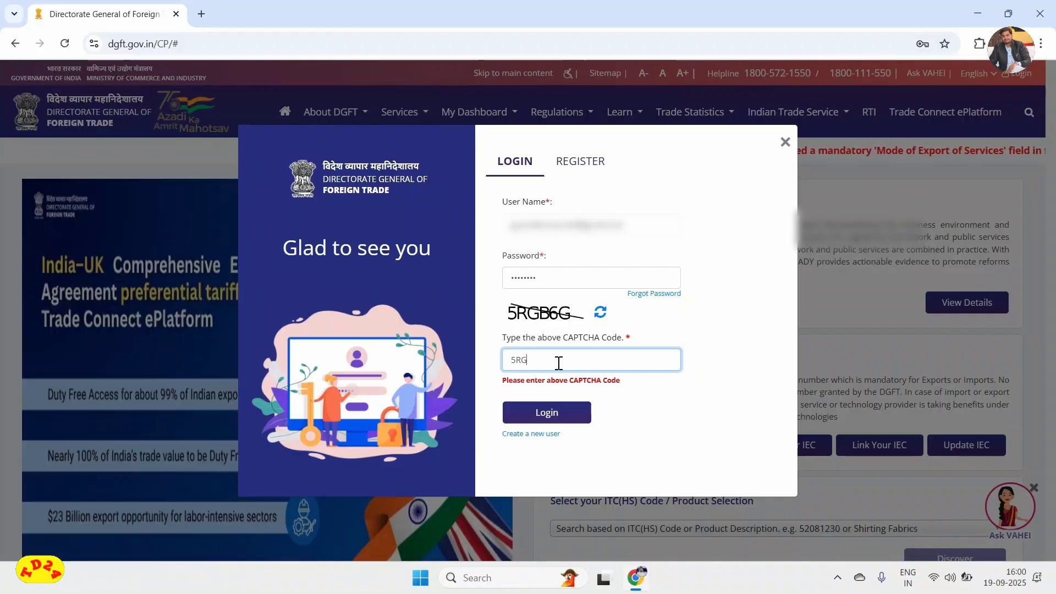
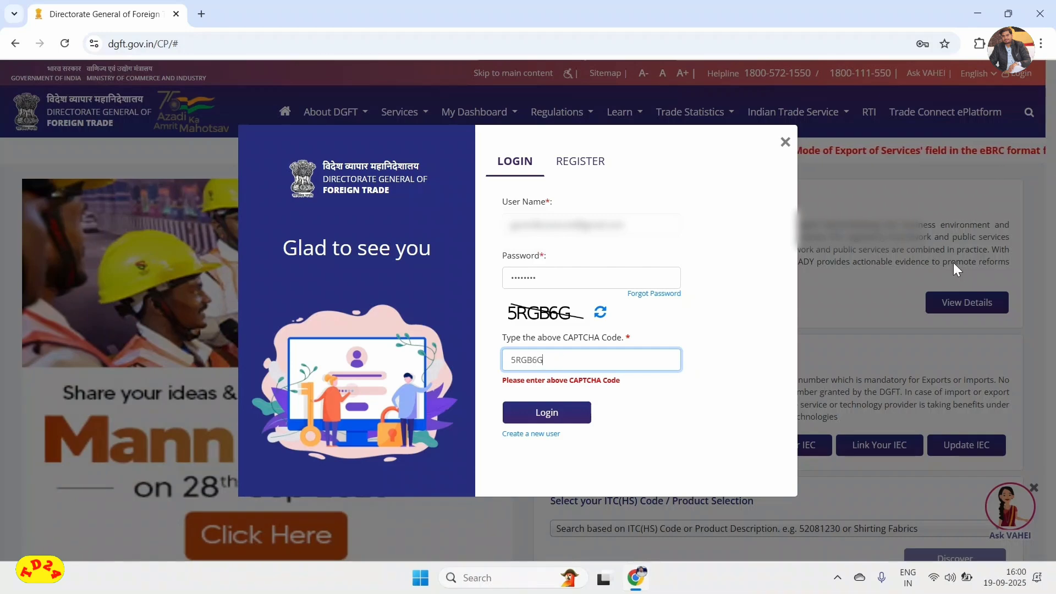
{"action": "left_click", "coordinate": [662, 413]}
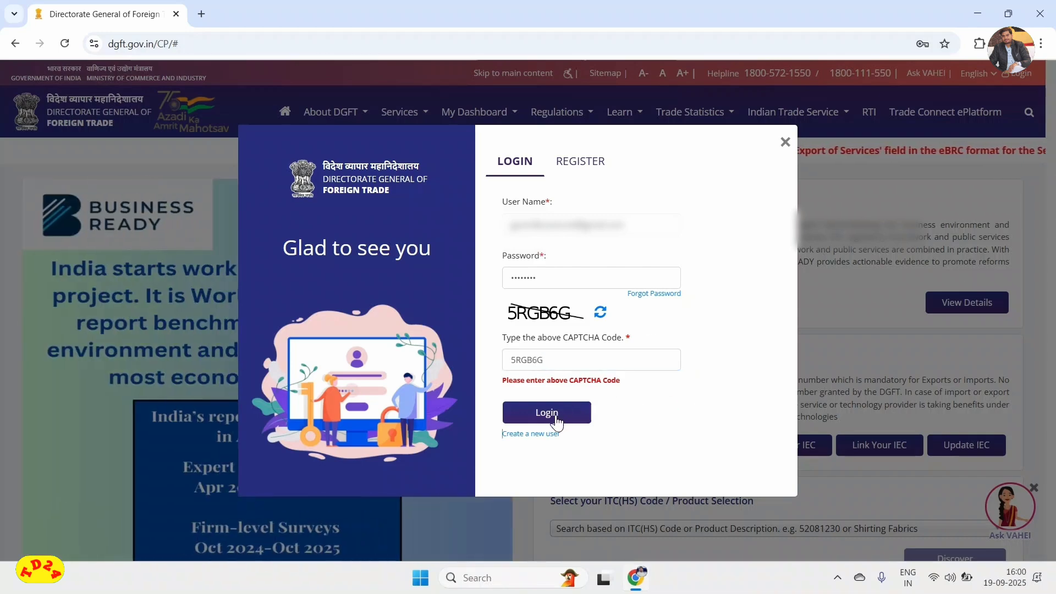
{"action": "left_click", "coordinate": [557, 421]}
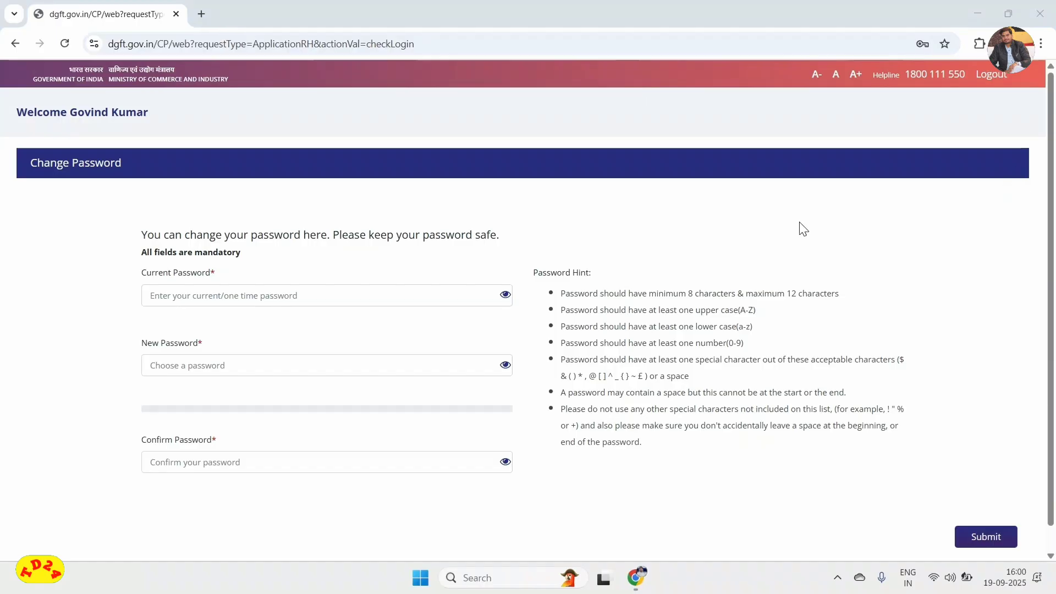
- Fill the Change Password form with the current password and the new password
{"action": "mouse_move", "coordinate": [130, 205]}
{"action": "left_mouse_down"}
{"action": "mouse_move", "coordinate": [65, 462]}
{"action": "mouse_move", "coordinate": [456, 568]}
{"action": "mouse_move", "coordinate": [946, 464]}
{"action": "mouse_move", "coordinate": [882, 273]}
{"action": "mouse_move", "coordinate": [314, 203]}
{"action": "mouse_move", "coordinate": [118, 203]}
{"action": "left_mouse_up"}
{"action": "left_click_drag", "start_coordinate": [193, 347], "coordinate": [310, 271]}
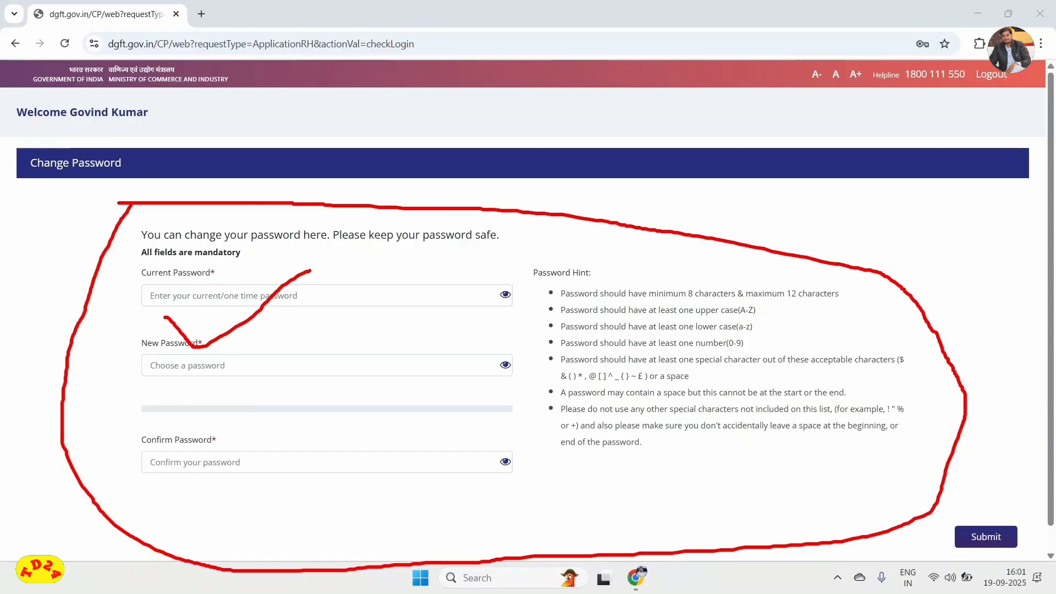
{"action": "left_click_drag", "start_coordinate": [236, 392], "coordinate": [382, 354]}
{"action": "left_click_drag", "start_coordinate": [272, 491], "coordinate": [472, 448]}
{"action": "key", "text": "Escape"}
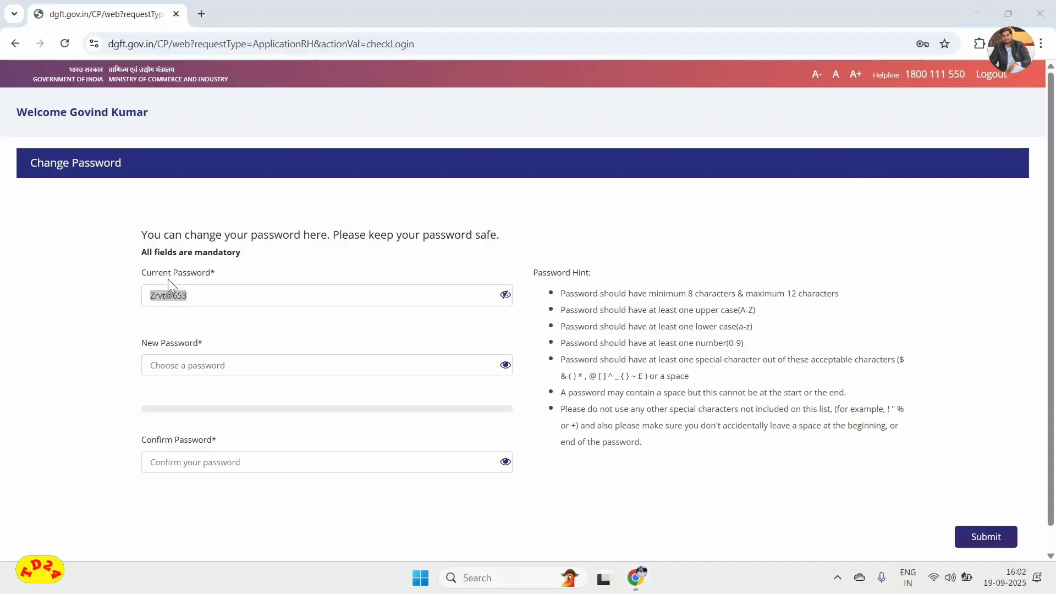
{"action": "left_click", "coordinate": [208, 296]}
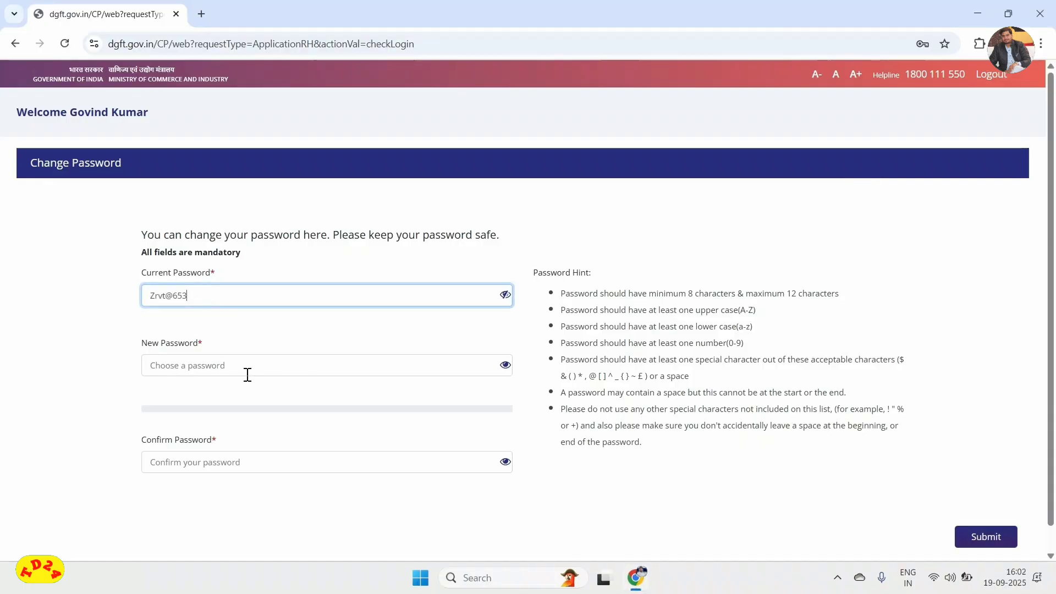
{"action": "left_click", "coordinate": [191, 366]}
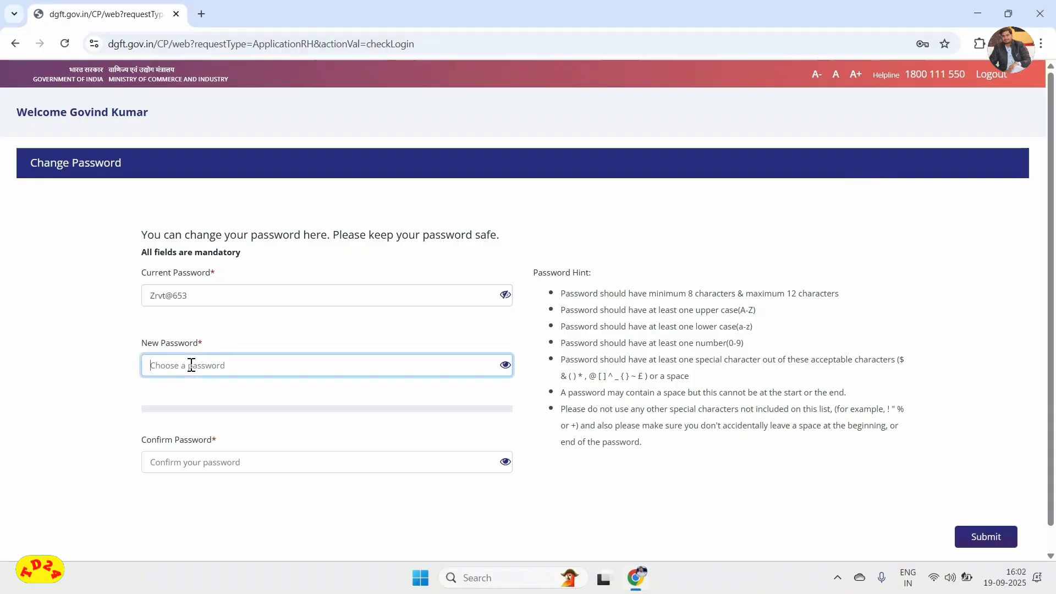
{"action": "type", "text": "•"}
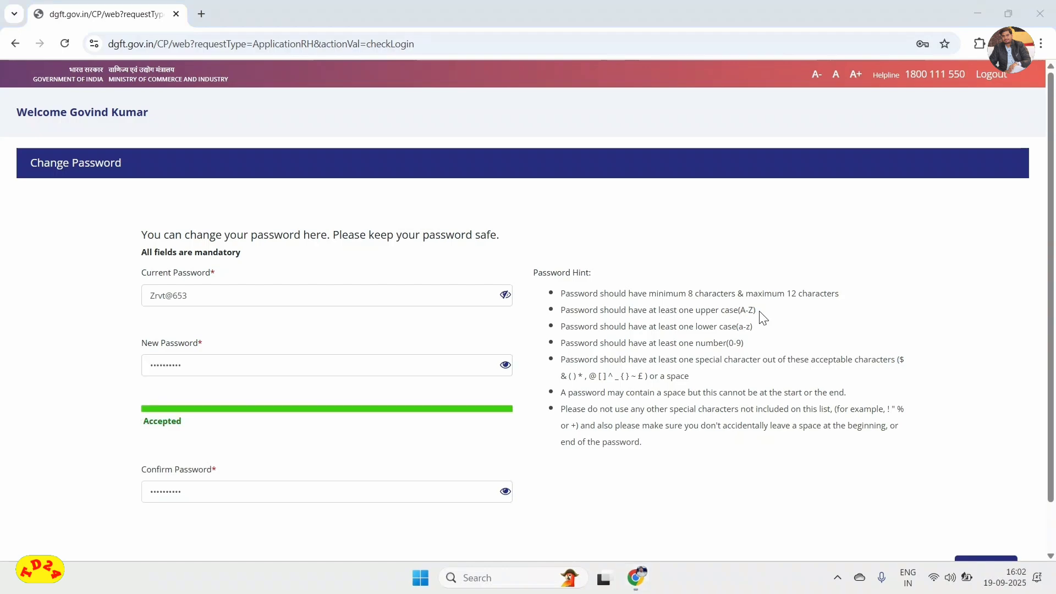
{"action": "scroll", "coordinate": [761, 317], "scroll_direction": "down", "scroll_amount": 1}
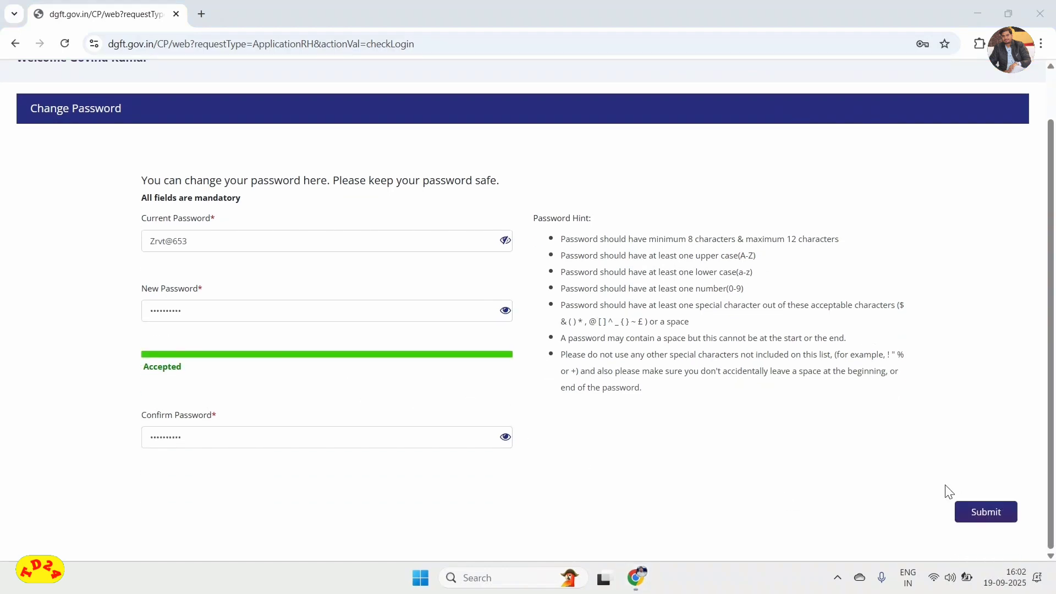
- Submit the password change and acknowledge the success message
{"action": "left_click", "coordinate": [977, 514]}
{"action": "left_click", "coordinate": [541, 329]}
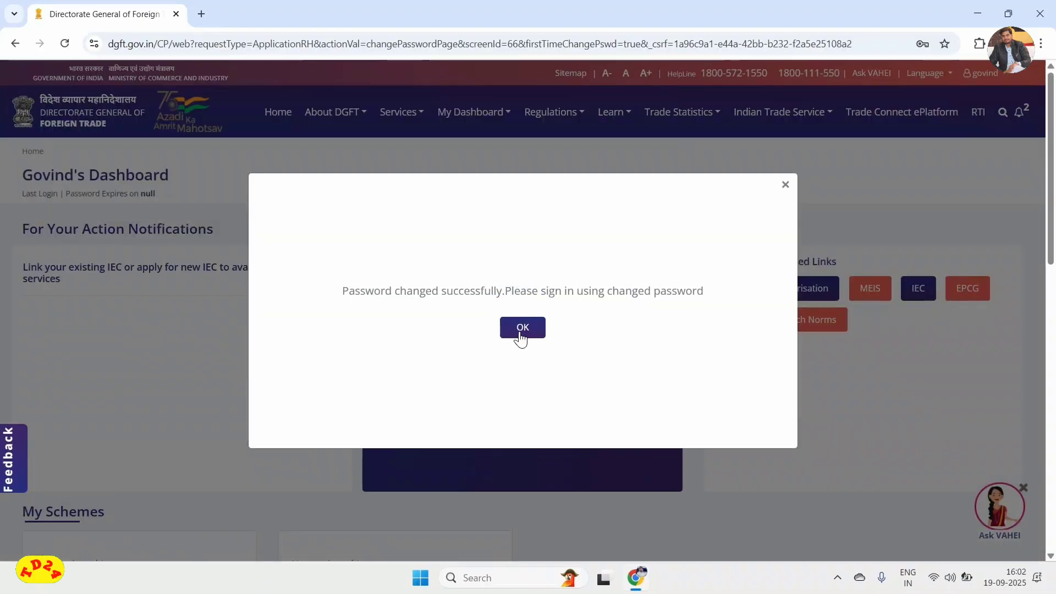
{"action": "left_click", "coordinate": [521, 329]}
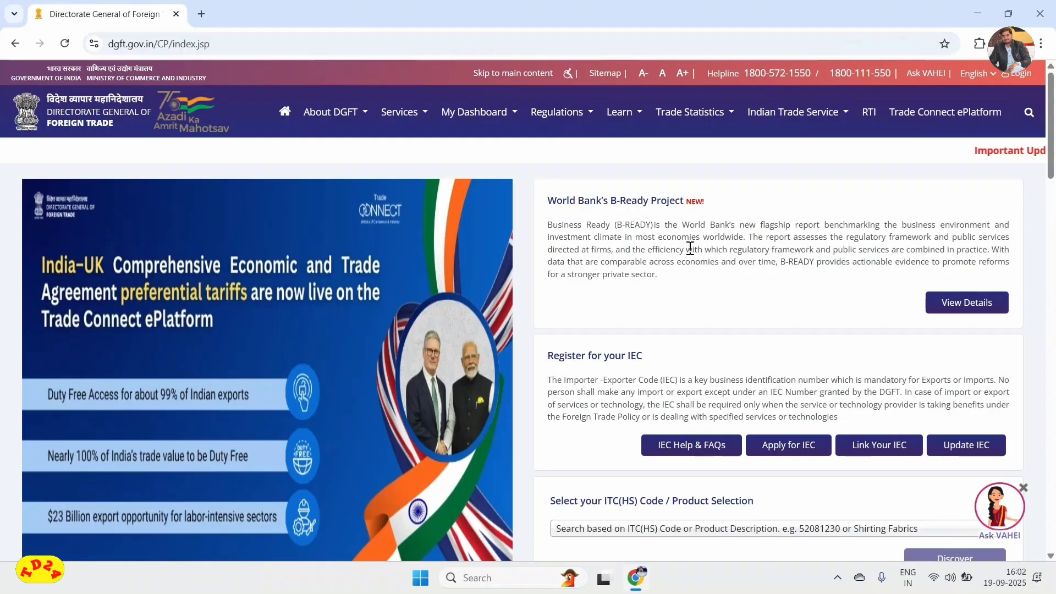
- Sign in again with the username and new password, skipping the dashboard tour
{"action": "left_click", "coordinate": [1012, 77]}
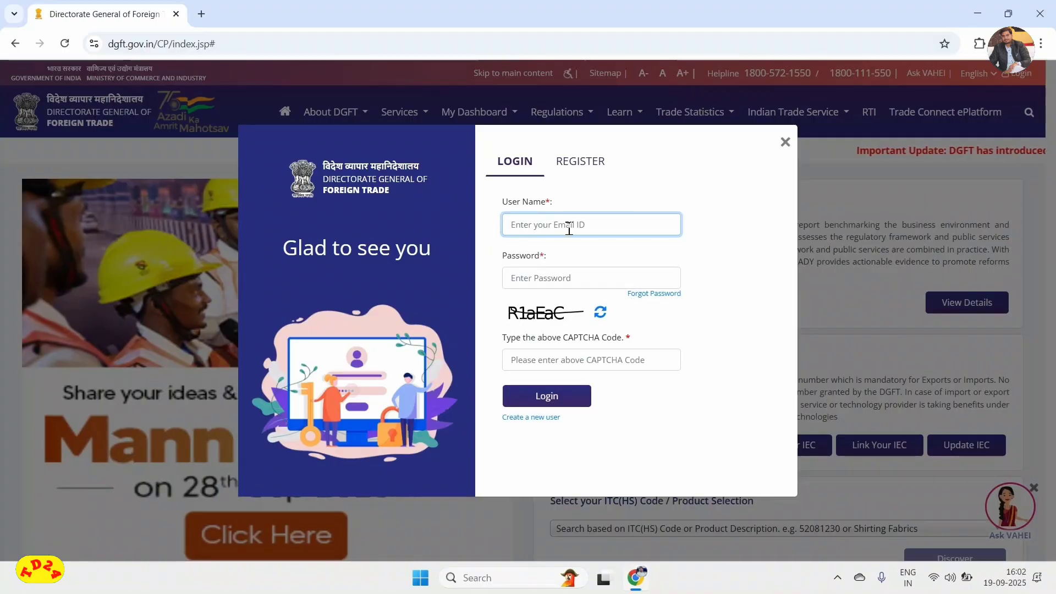
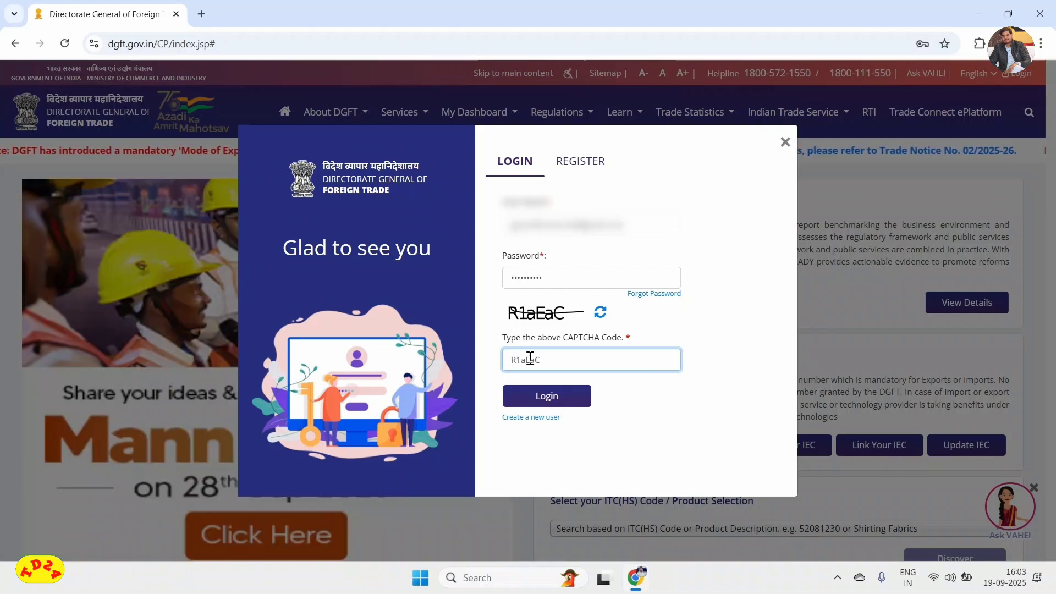
{"action": "left_click", "coordinate": [544, 404]}
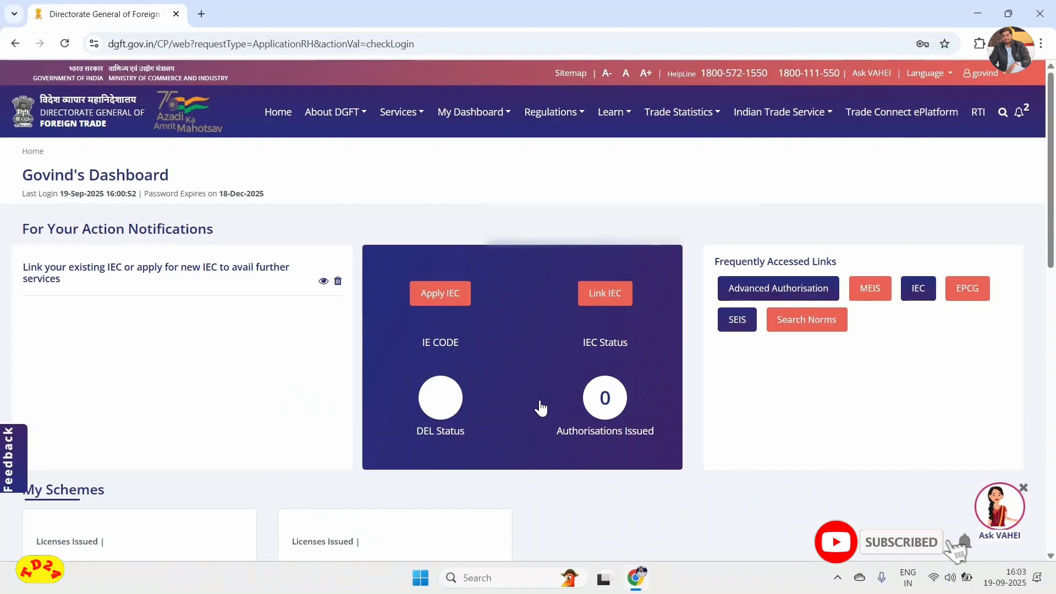
{"action": "left_click", "coordinate": [203, 190]}
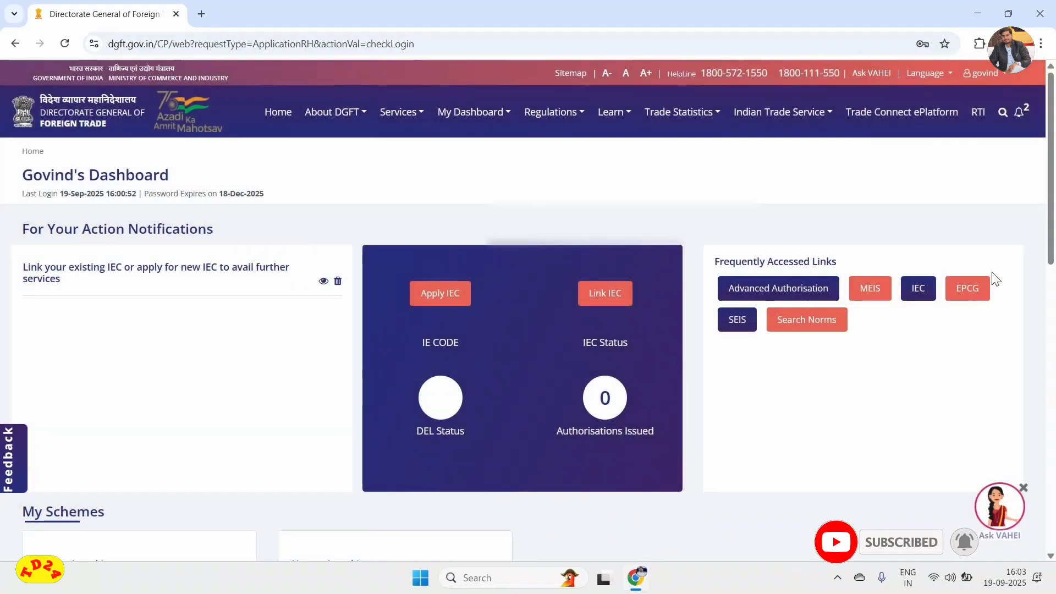
- Start a fresh IEC application and scroll through the resulting page
{"action": "left_click", "coordinate": [439, 297]}
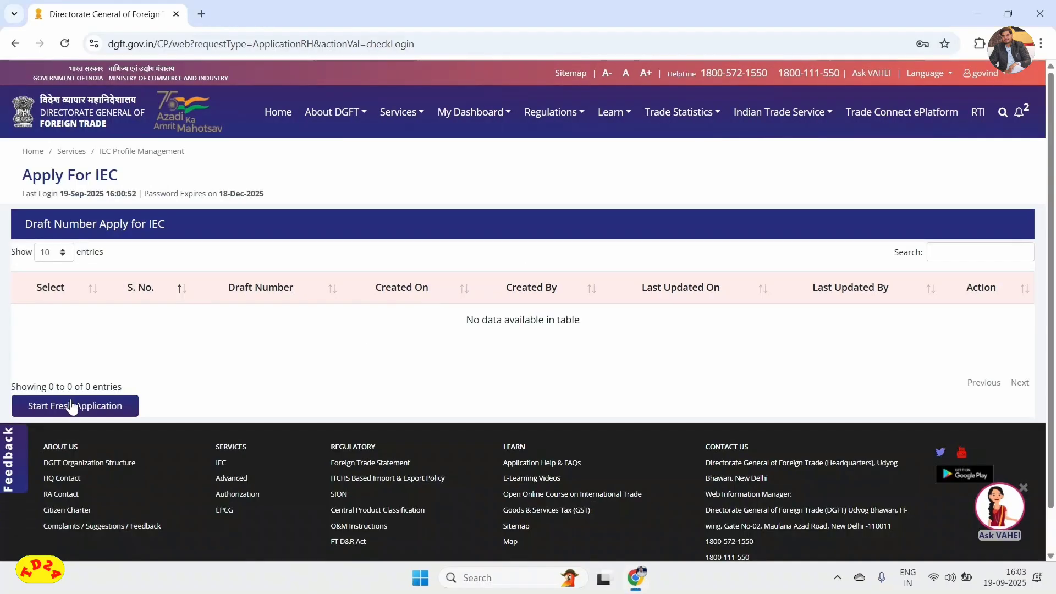
{"action": "left_click", "coordinate": [69, 409]}
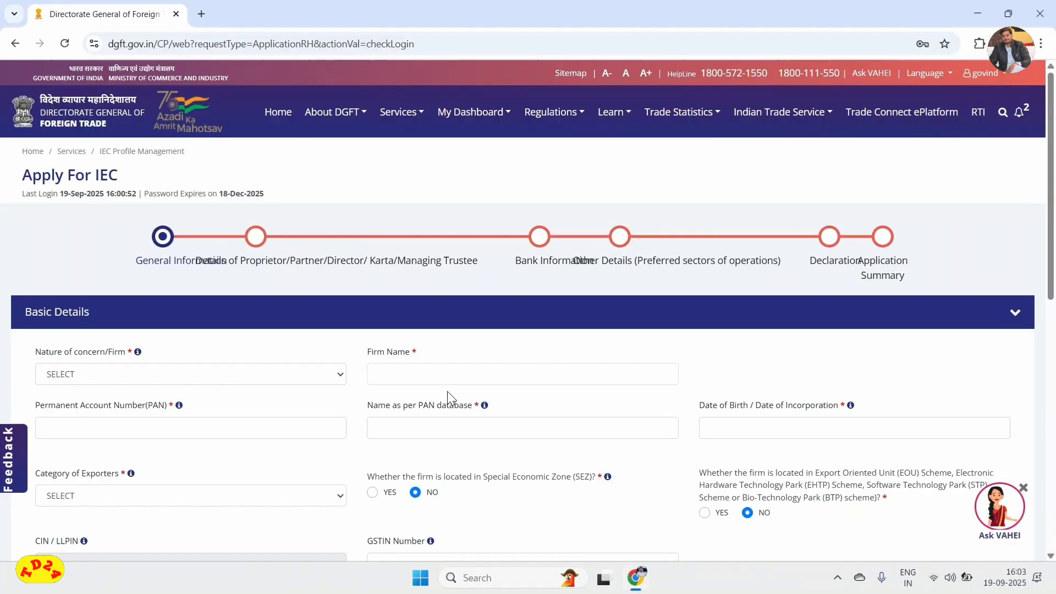
{"action": "scroll", "coordinate": [569, 423], "scroll_direction": "down", "scroll_amount": 10}
{"action": "scroll", "coordinate": [570, 425], "scroll_direction": "up", "scroll_amount": 10}
{"action": "scroll", "coordinate": [571, 427], "scroll_direction": "down", "scroll_amount": 3}
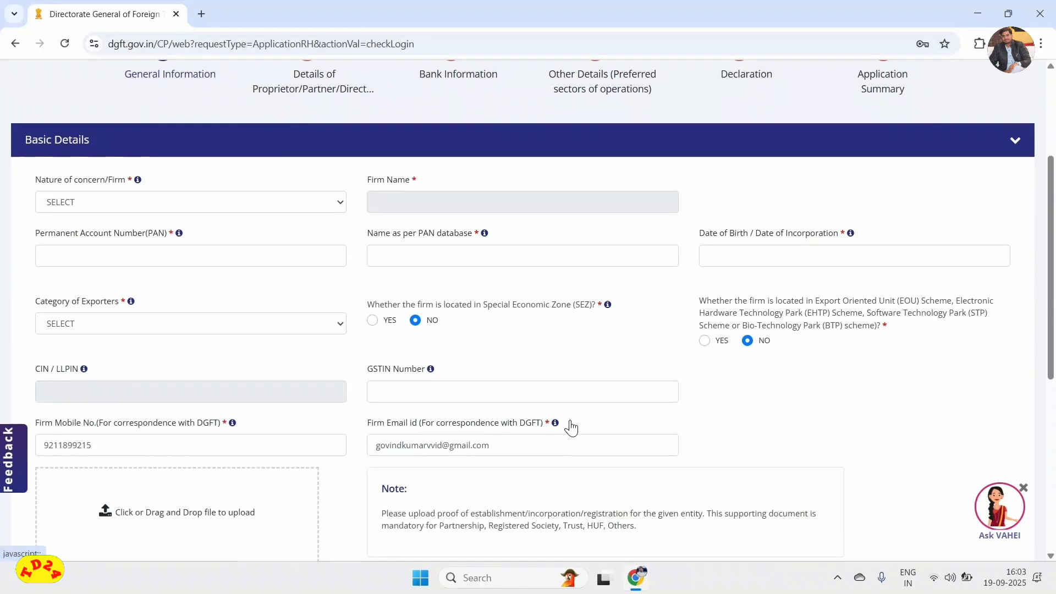
{"action": "scroll", "coordinate": [571, 427], "scroll_direction": "down", "scroll_amount": 3}
{"action": "scroll", "coordinate": [122, 307], "scroll_direction": "up", "scroll_amount": 6}
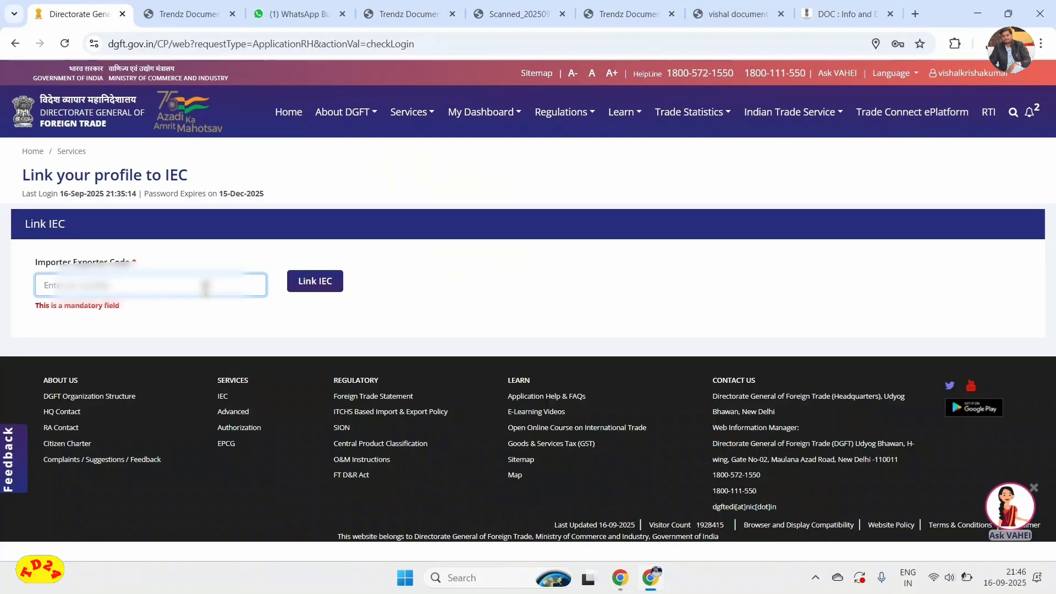
- Paste the Importer Exporter Code, link it to the profile and confirm signing
{"action": "key", "text": "ctrl+v"}
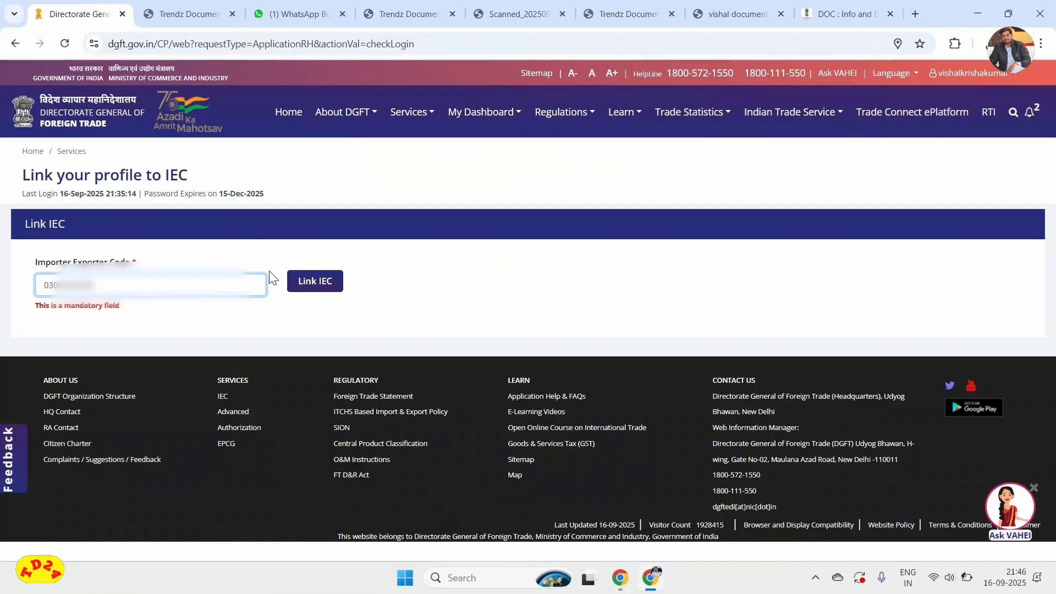
{"action": "left_click", "coordinate": [302, 283]}
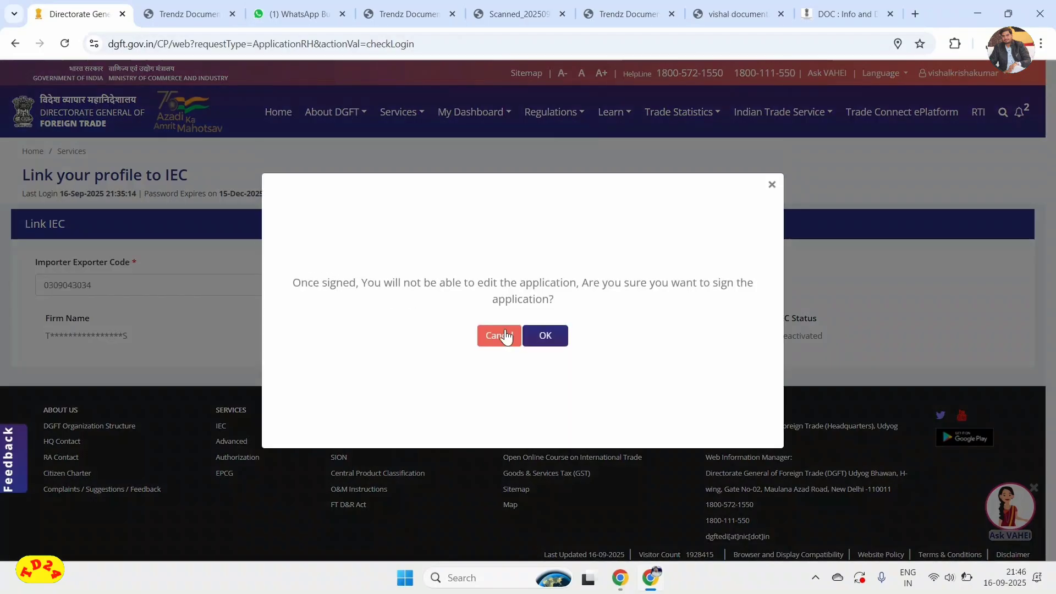
{"action": "left_click", "coordinate": [544, 334]}
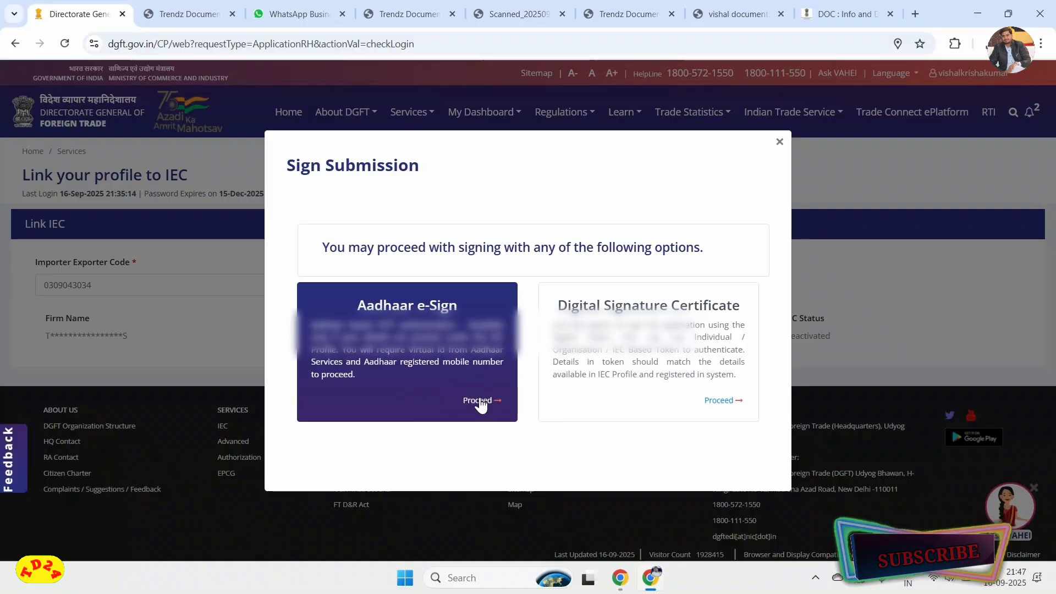
- Choose Aadhaar e-Sign, autofill PAN, name and date of birth, and submit
{"action": "left_click", "coordinate": [480, 401]}
{"action": "left_click", "coordinate": [315, 322]}
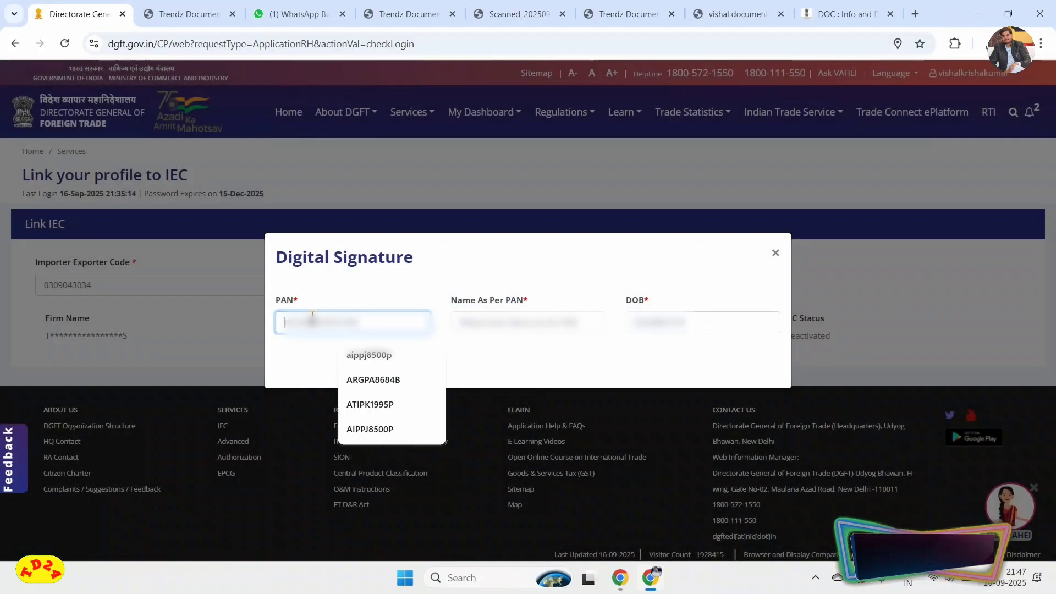
{"action": "left_click", "coordinate": [364, 432]}
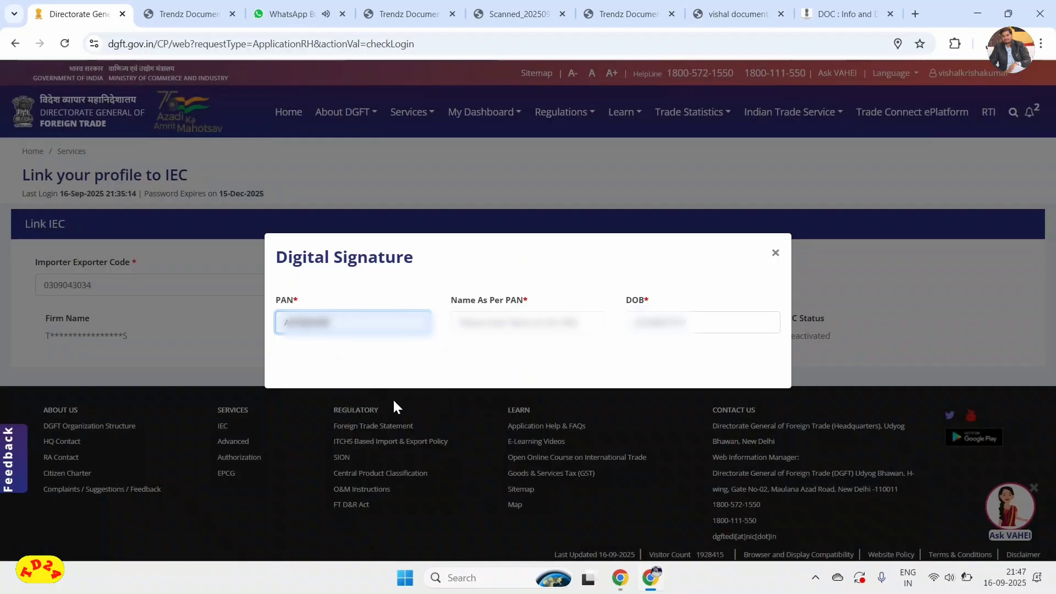
{"action": "left_click", "coordinate": [514, 324]}
{"action": "left_click", "coordinate": [547, 407]}
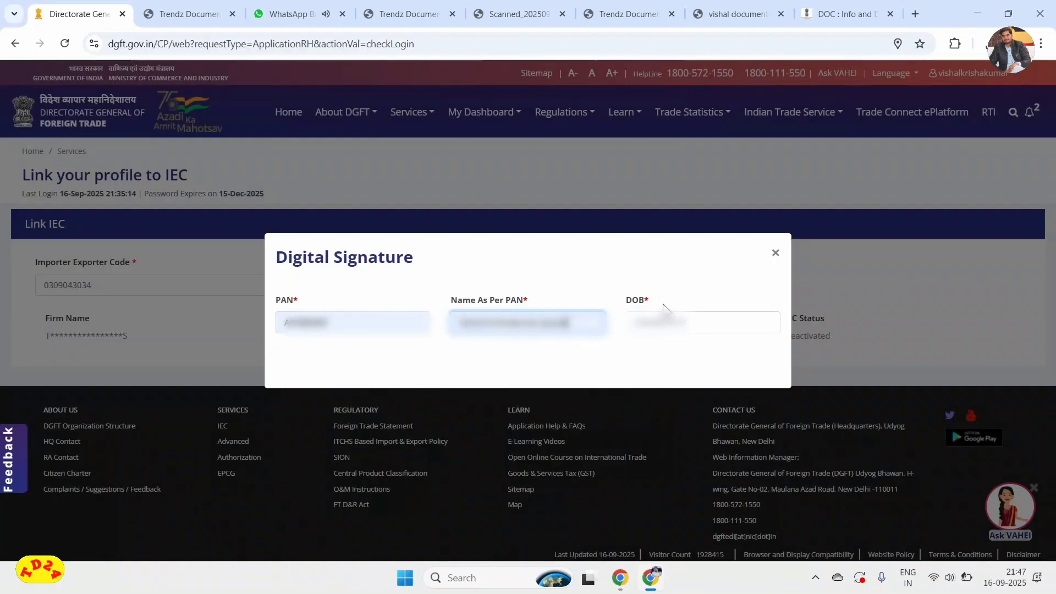
{"action": "left_click", "coordinate": [693, 322]}
{"action": "left_click", "coordinate": [714, 407]}
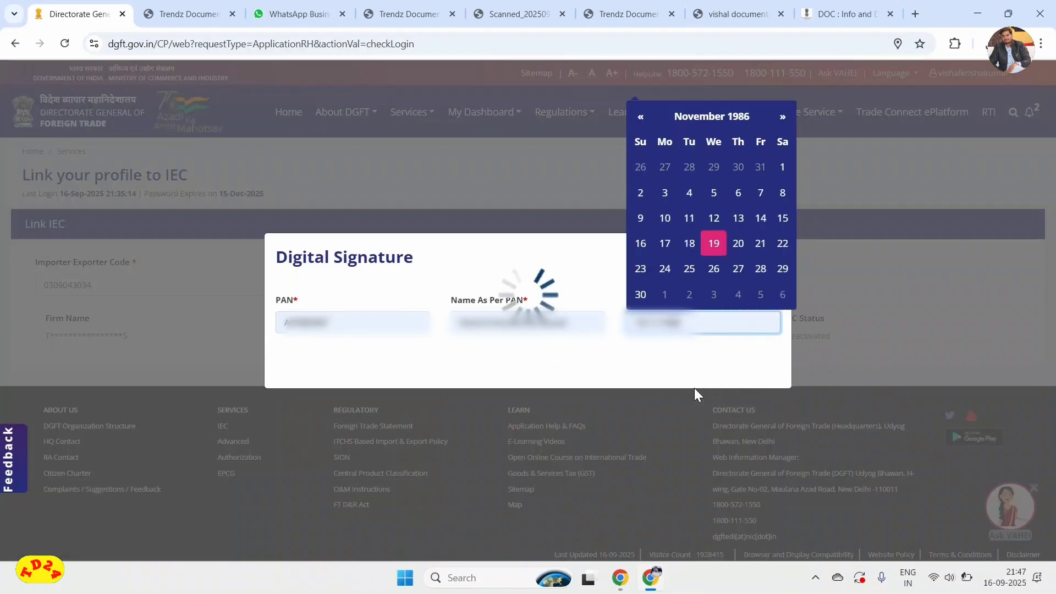
{"action": "left_click", "coordinate": [532, 374]}
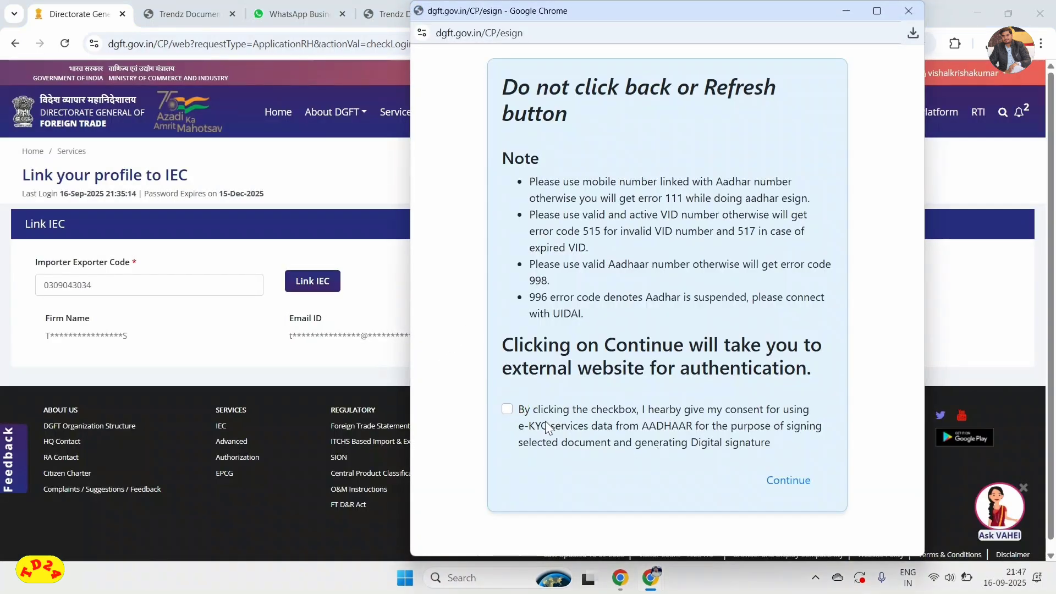
- Enter the Aadhaar number and OTP in CDAC eSign, give consent and submit
{"action": "left_click", "coordinate": [785, 482]}
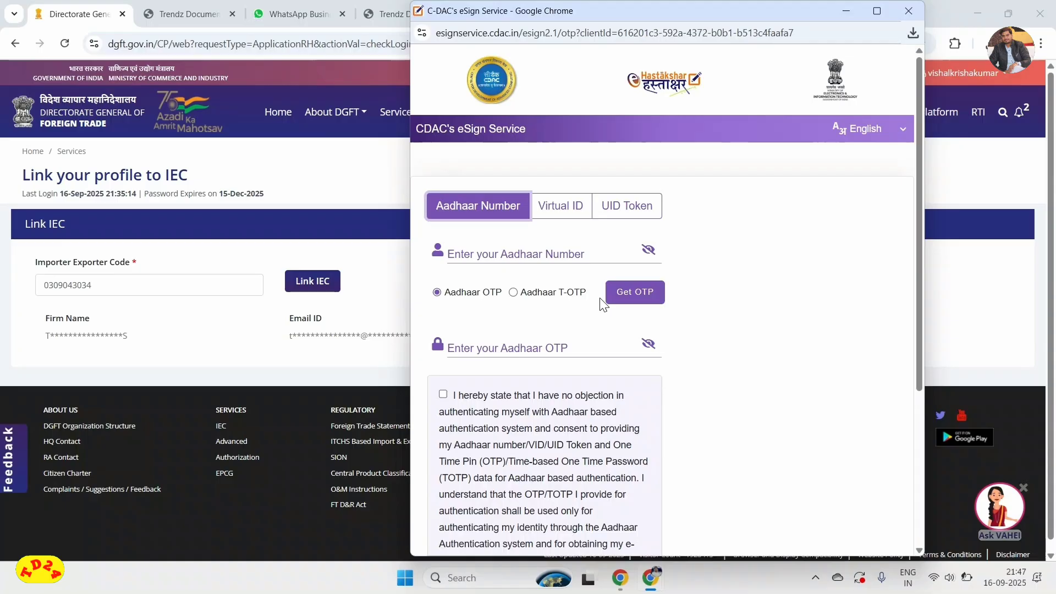
{"action": "left_click", "coordinate": [501, 253]}
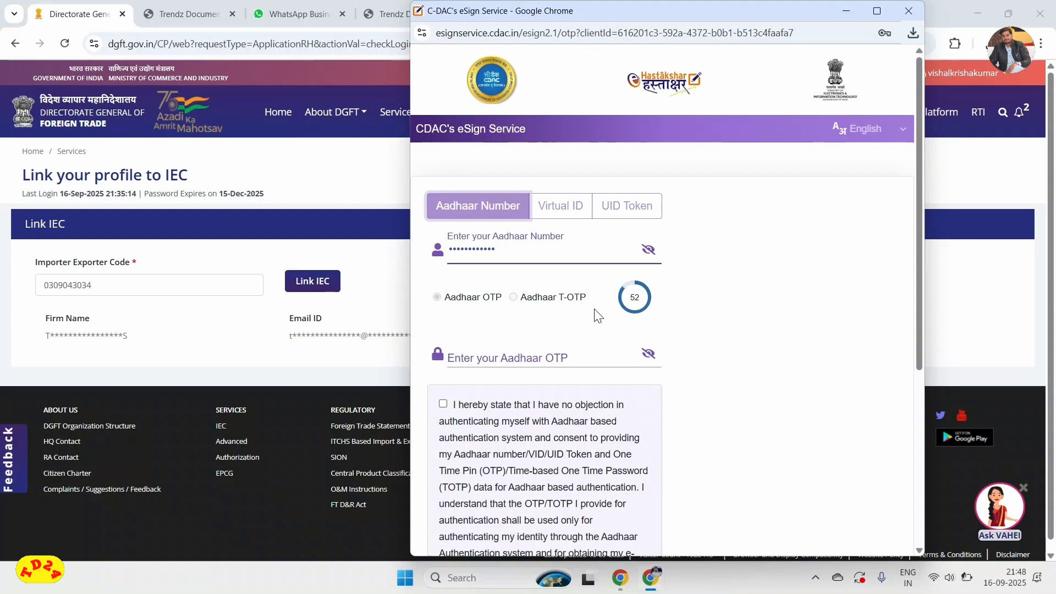
{"action": "left_click", "coordinate": [510, 352]}
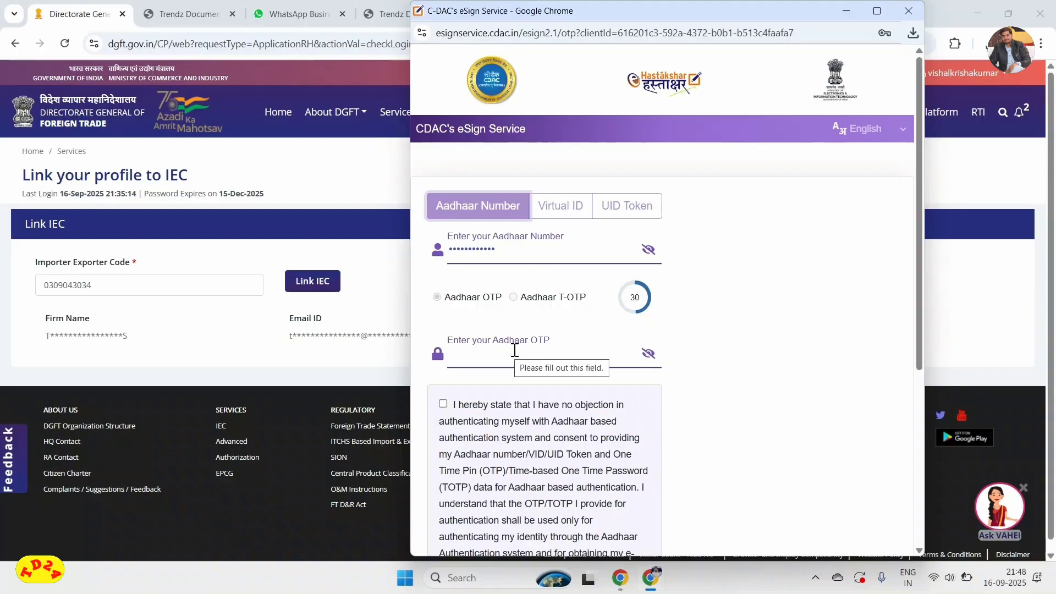
{"action": "type", "text": "•"}
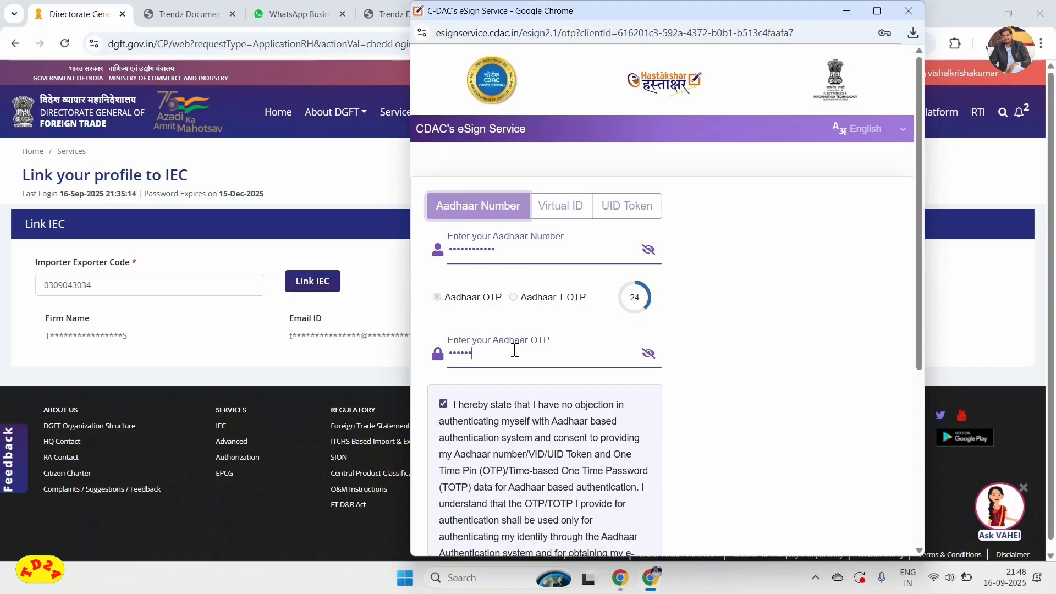
{"action": "scroll", "coordinate": [514, 350], "scroll_direction": "down", "scroll_amount": 4}
{"action": "left_click", "coordinate": [448, 392]}
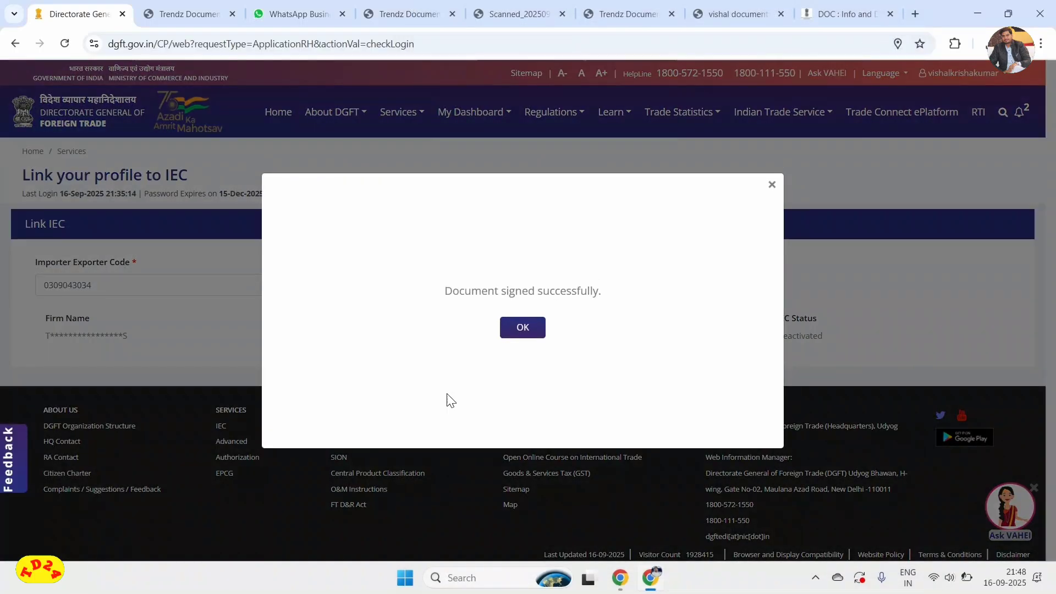
- Dismiss the signed and IEC-linked confirmations and start a fresh IEC modification application
{"action": "left_click", "coordinate": [522, 330]}
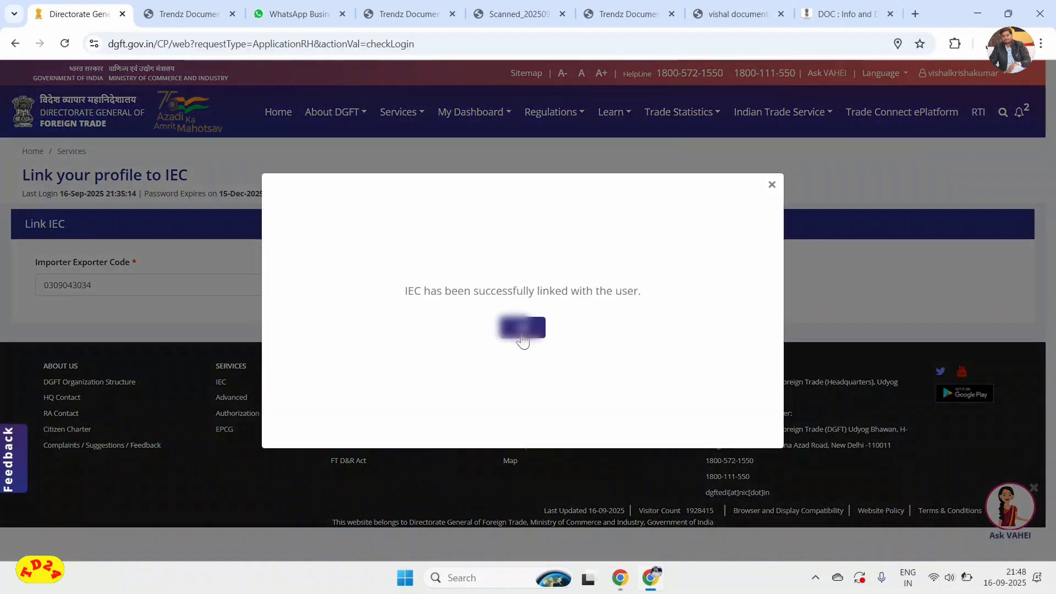
{"action": "left_click", "coordinate": [522, 333]}
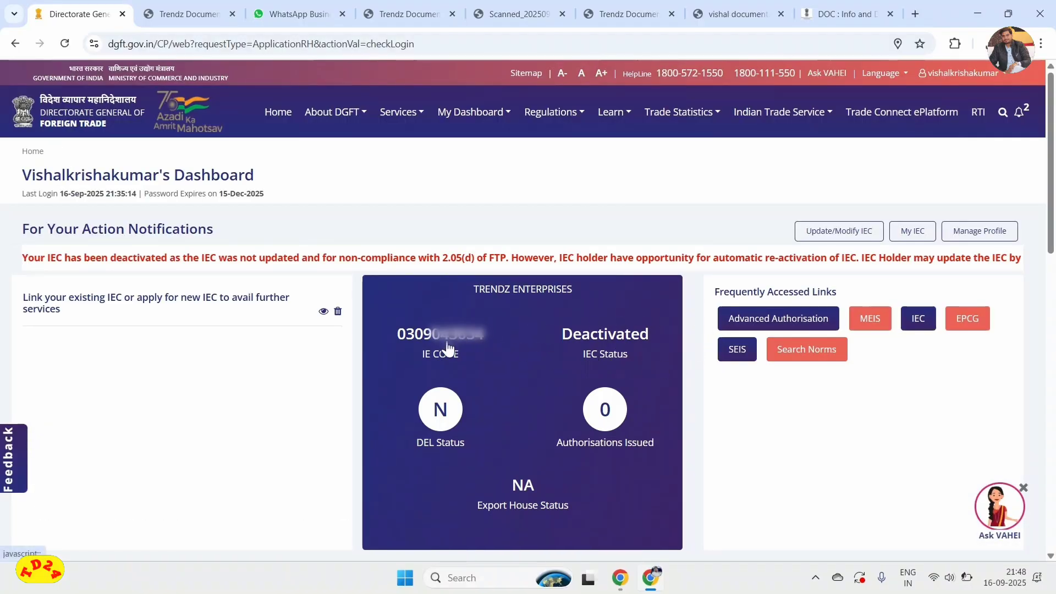
{"action": "left_click", "coordinate": [853, 233]}
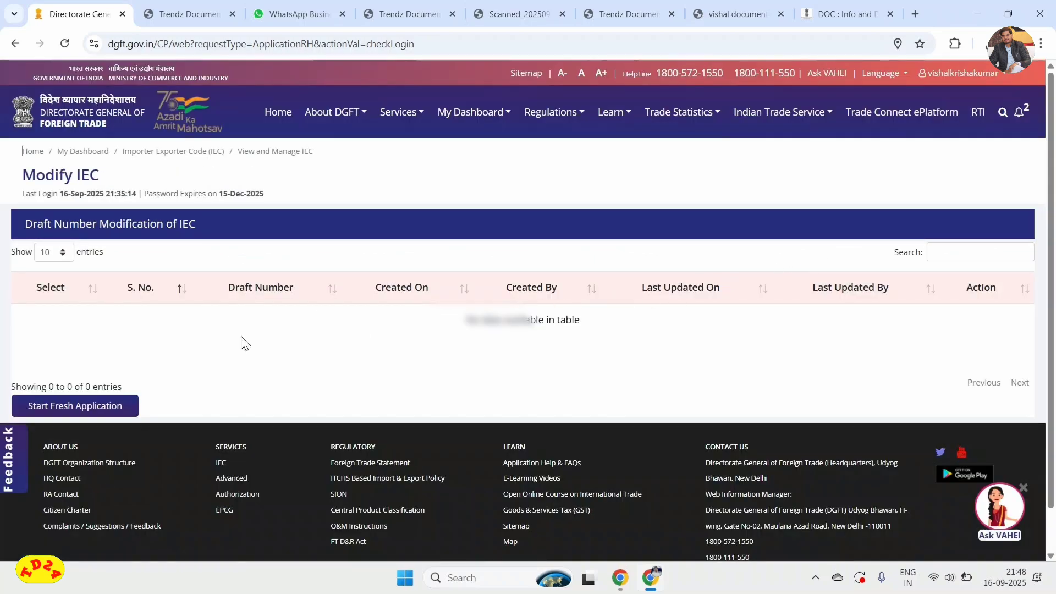
{"action": "left_click", "coordinate": [28, 410]}
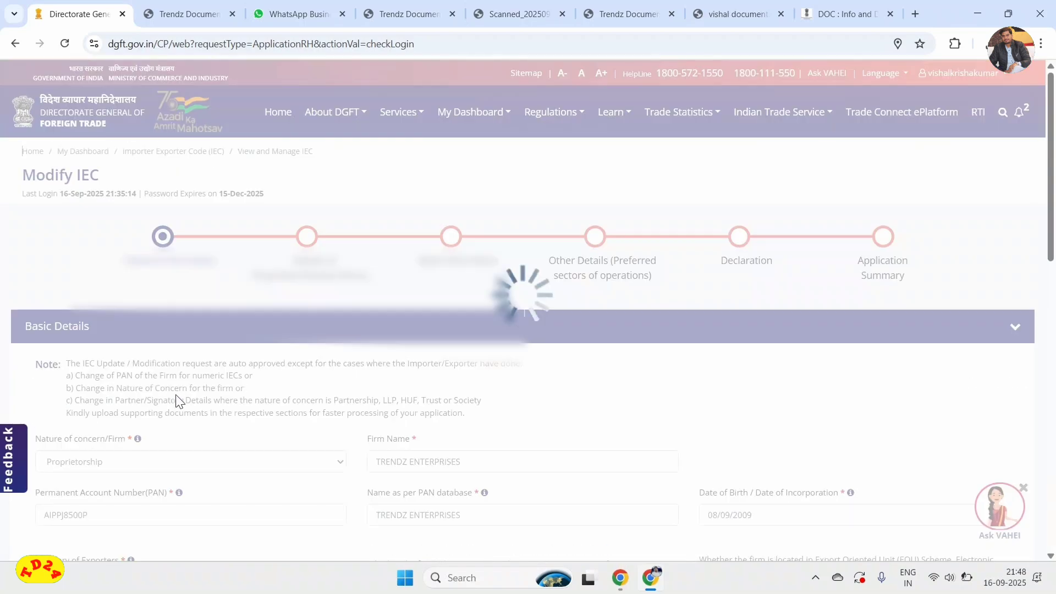
- Review the prefilled Basic Details and select the Firm Mobile No. field
{"action": "scroll", "coordinate": [415, 375], "scroll_direction": "down", "scroll_amount": 3}
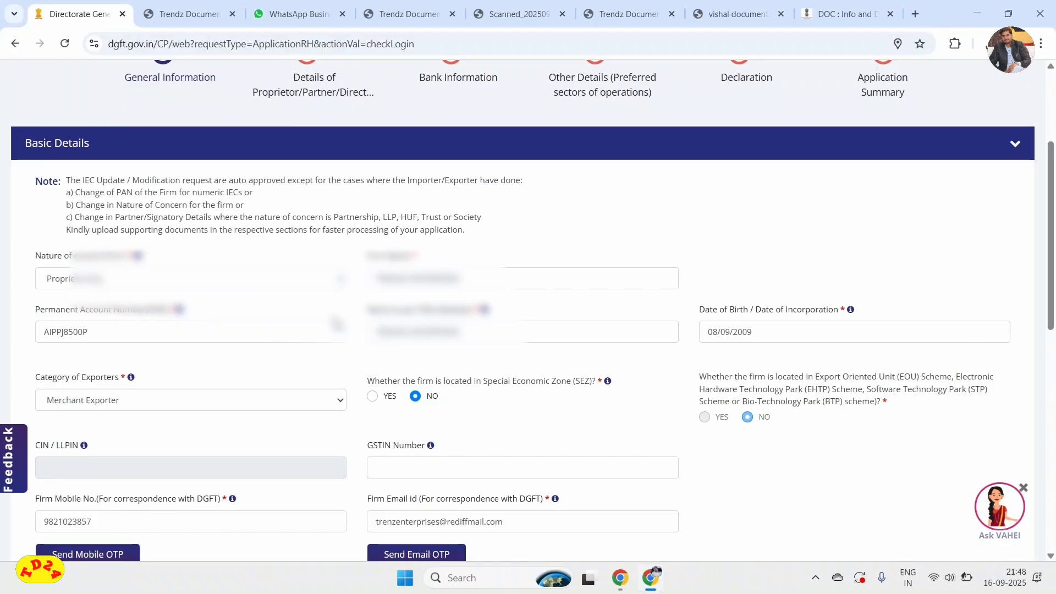
{"action": "scroll", "coordinate": [333, 317], "scroll_direction": "down", "scroll_amount": 3}
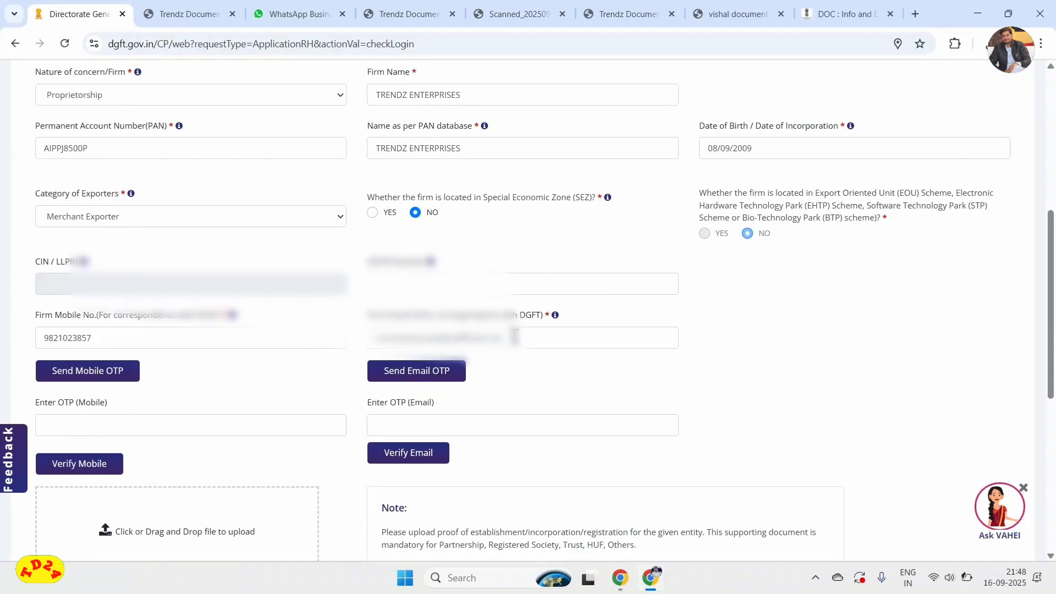
{"action": "scroll", "coordinate": [515, 332], "scroll_direction": "down", "scroll_amount": 3}
{"action": "scroll", "coordinate": [408, 324], "scroll_direction": "up", "scroll_amount": 3}
{"action": "left_click", "coordinate": [102, 338]}
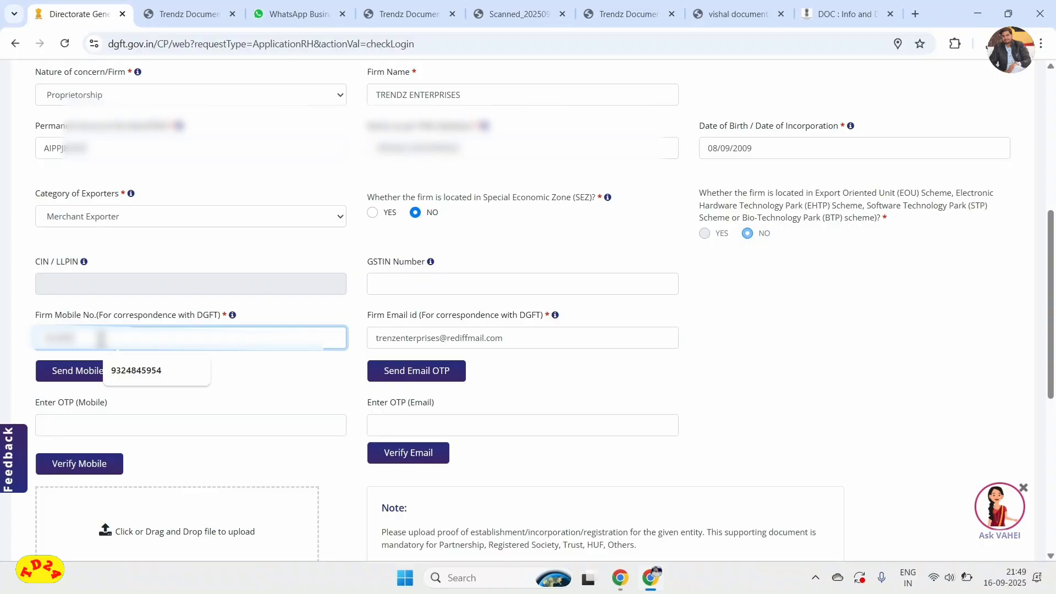
- Enter the new firm mobile number and verify it with the mobile OTP
{"action": "left_click", "coordinate": [113, 371]}
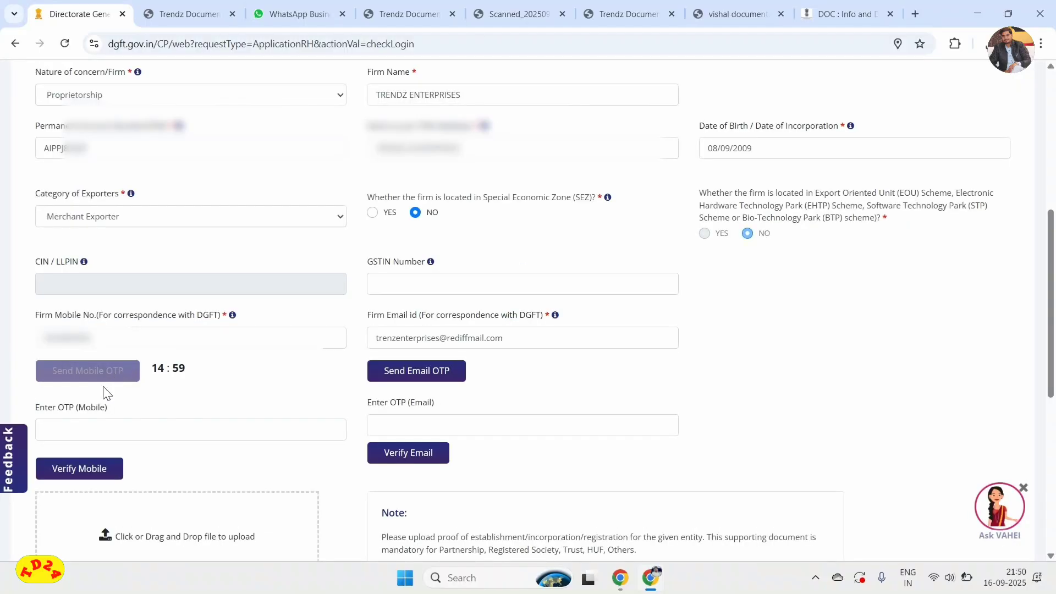
{"action": "left_click", "coordinate": [96, 426]}
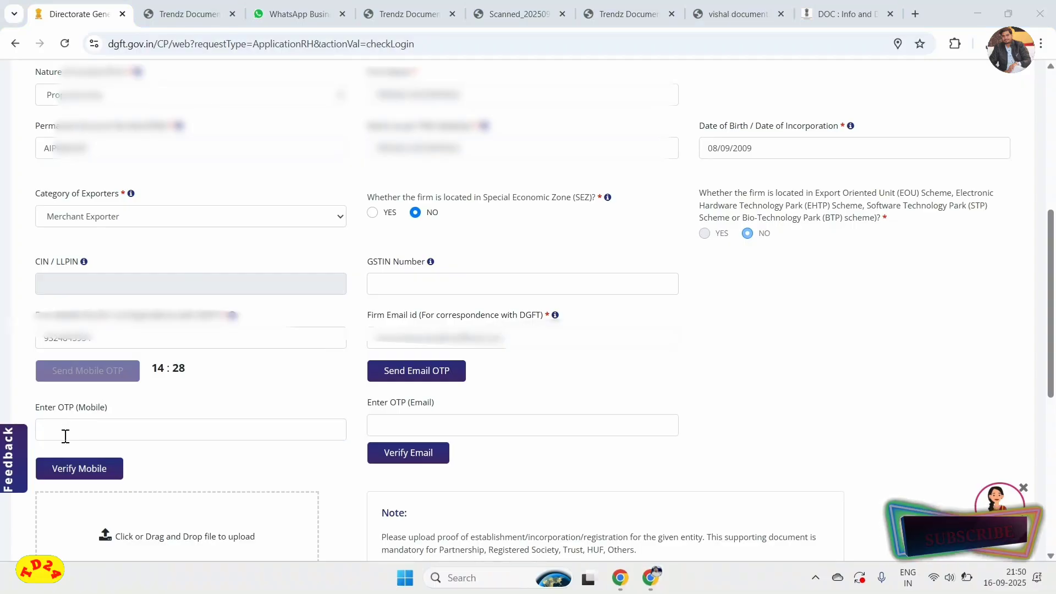
{"action": "left_click", "coordinate": [66, 433]}
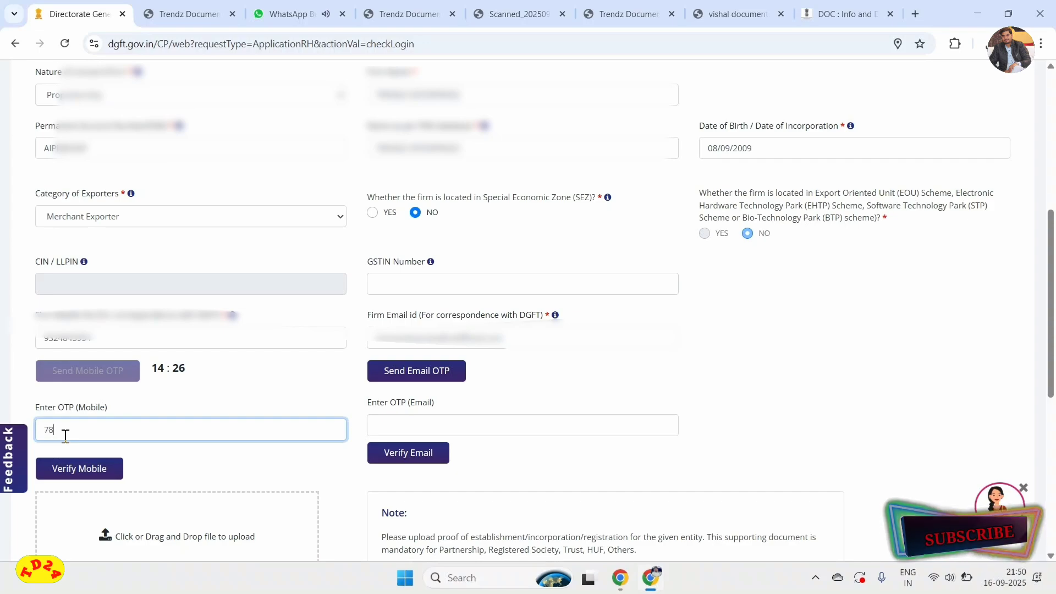
{"action": "left_click", "coordinate": [67, 473]}
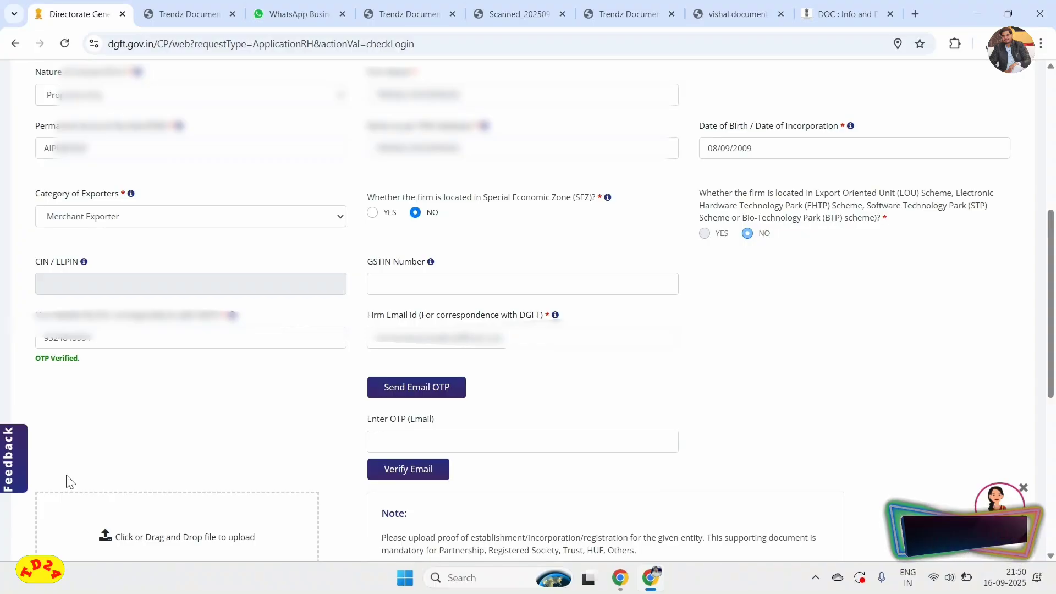
- Replace the firm e-mail address and verify it with the e-mail OTP
{"action": "left_click_drag", "start_coordinate": [527, 337], "coordinate": [342, 343]}
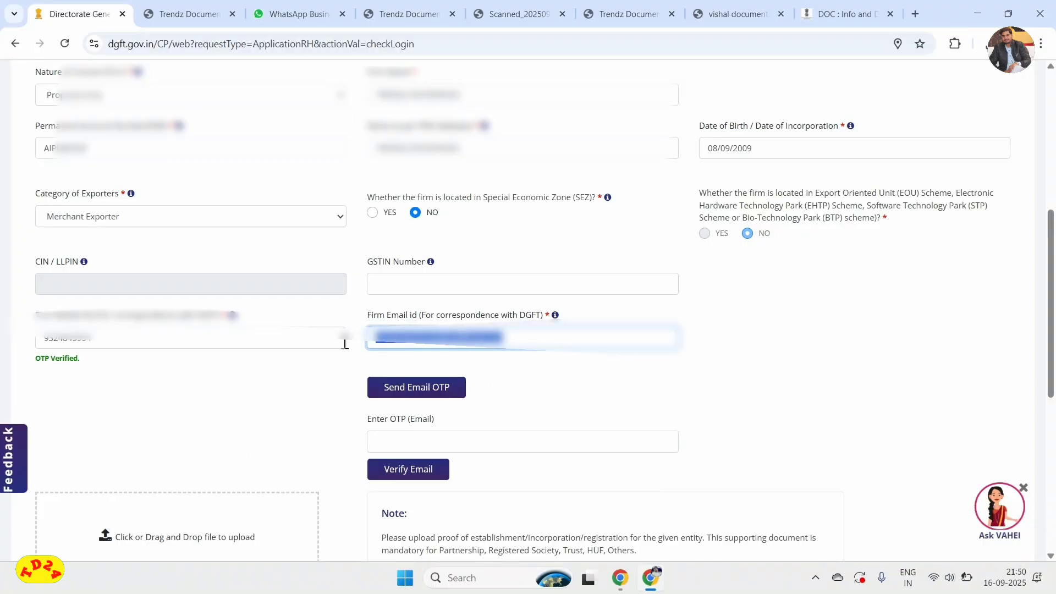
{"action": "key", "text": "BackSpace"}
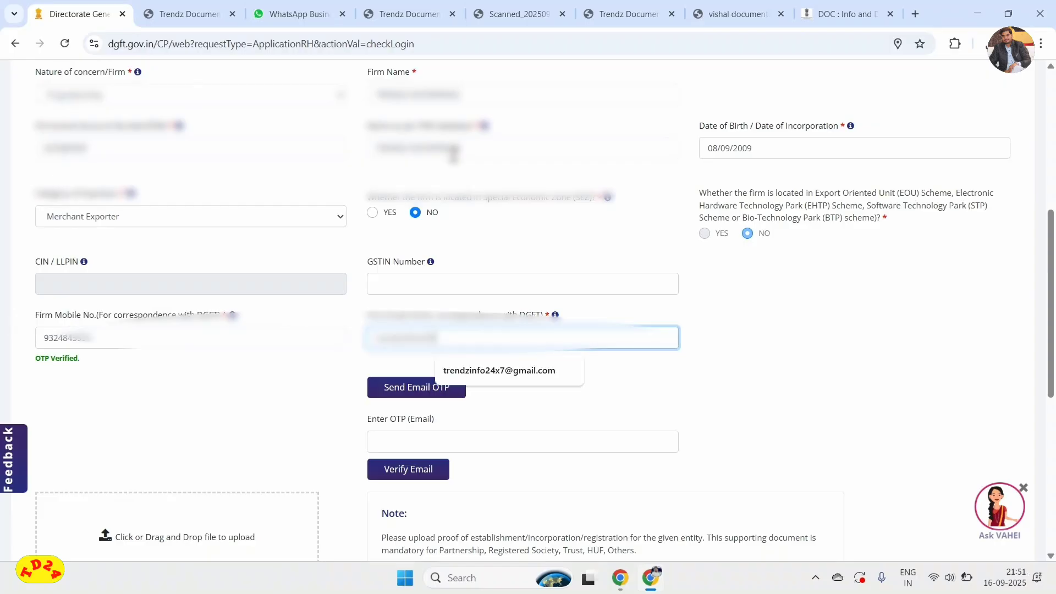
{"action": "type", "text": "@gmm"}
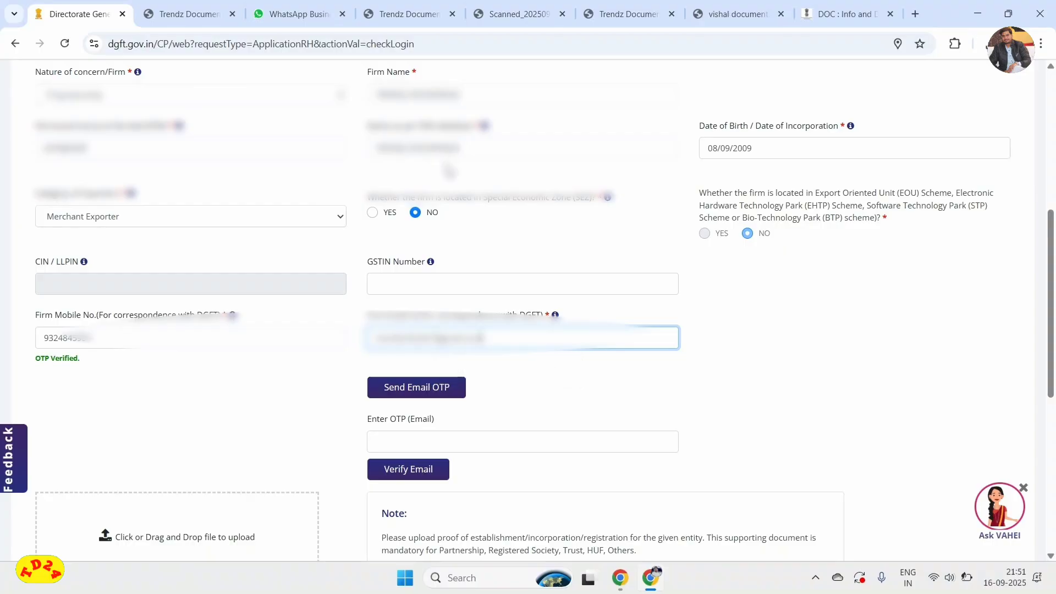
{"action": "left_click", "coordinate": [405, 388]}
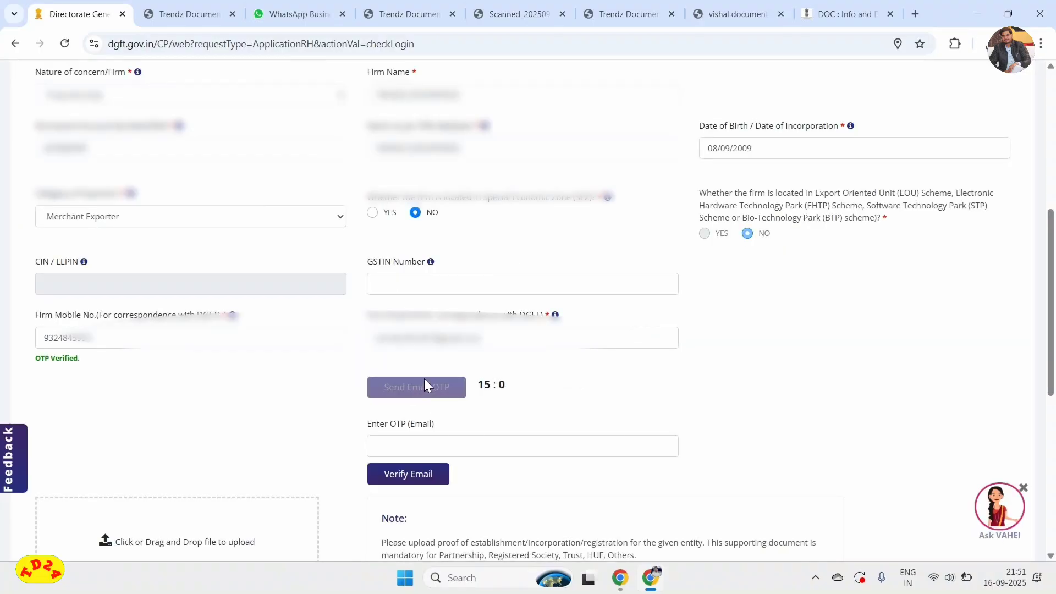
{"action": "scroll", "coordinate": [530, 389], "scroll_direction": "down", "scroll_amount": 3}
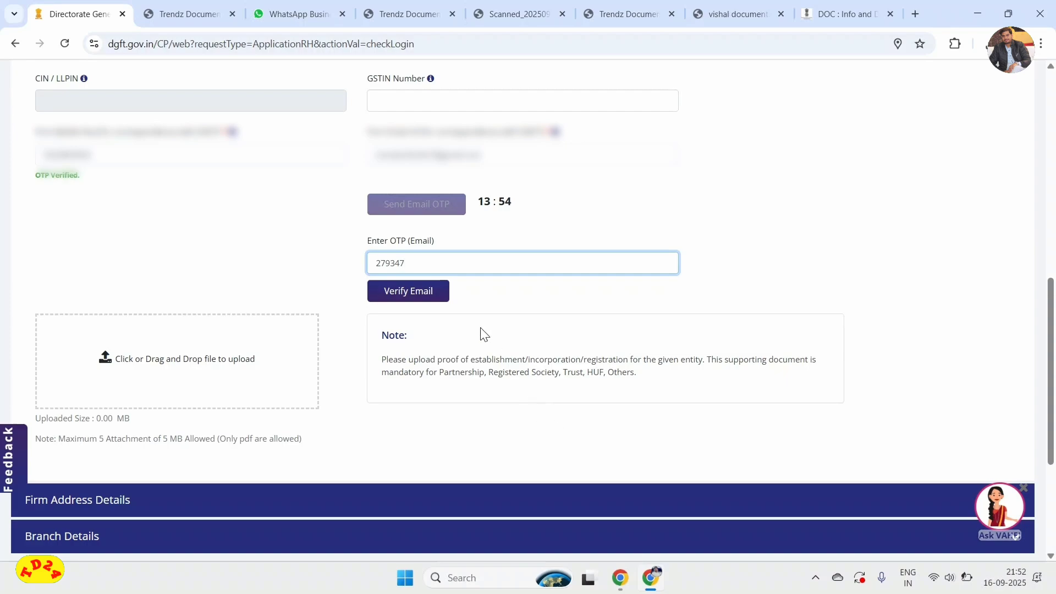
{"action": "left_click", "coordinate": [435, 297]}
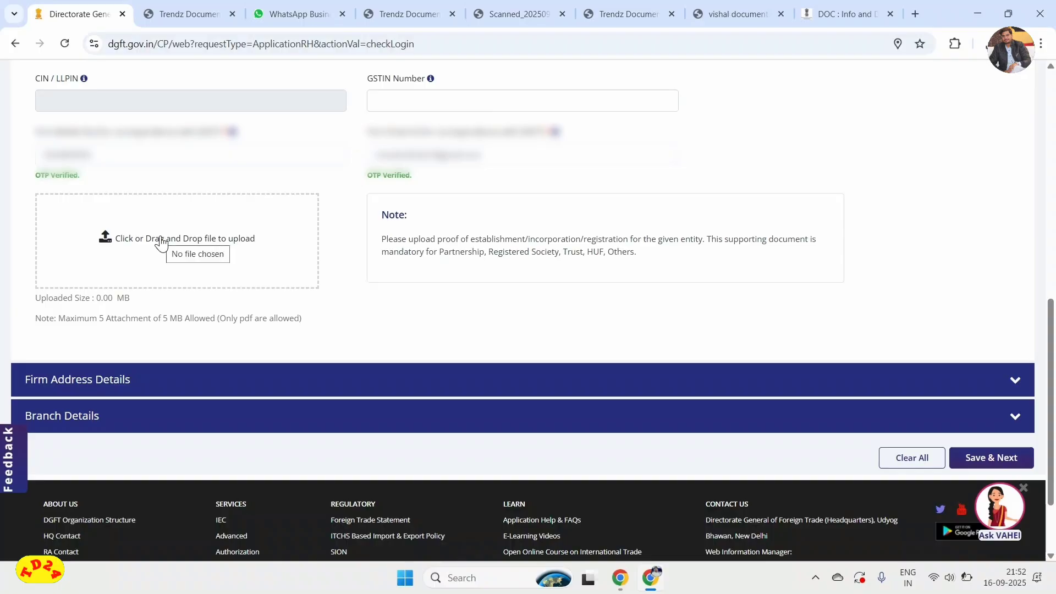
{"action": "scroll", "coordinate": [188, 322], "scroll_direction": "up", "scroll_amount": 1}
- Cancel the proof file picker, expand Firm Address Details, and open the incorporation date calendar
{"action": "left_click", "coordinate": [187, 321]}
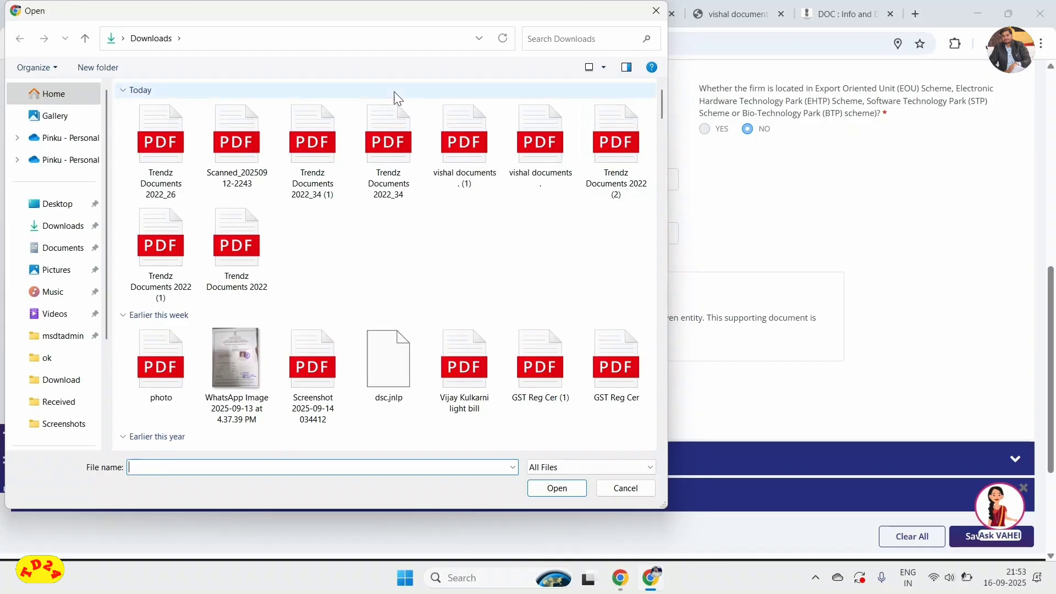
{"action": "left_click", "coordinate": [656, 11]}
{"action": "scroll", "coordinate": [550, 275], "scroll_direction": "down", "scroll_amount": 3}
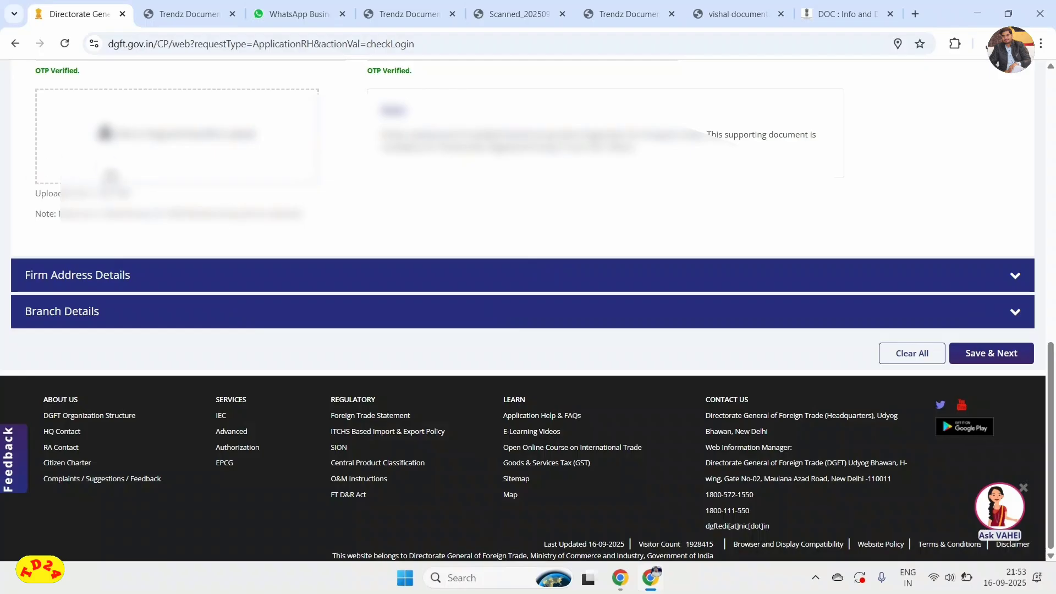
{"action": "left_click", "coordinate": [172, 276]}
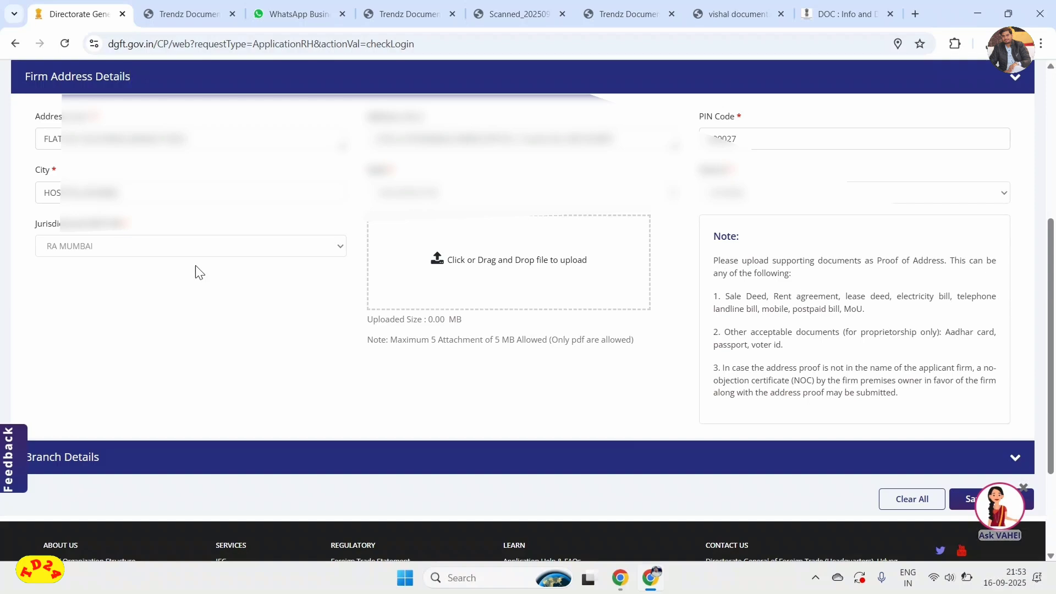
{"action": "left_click", "coordinate": [489, 270]}
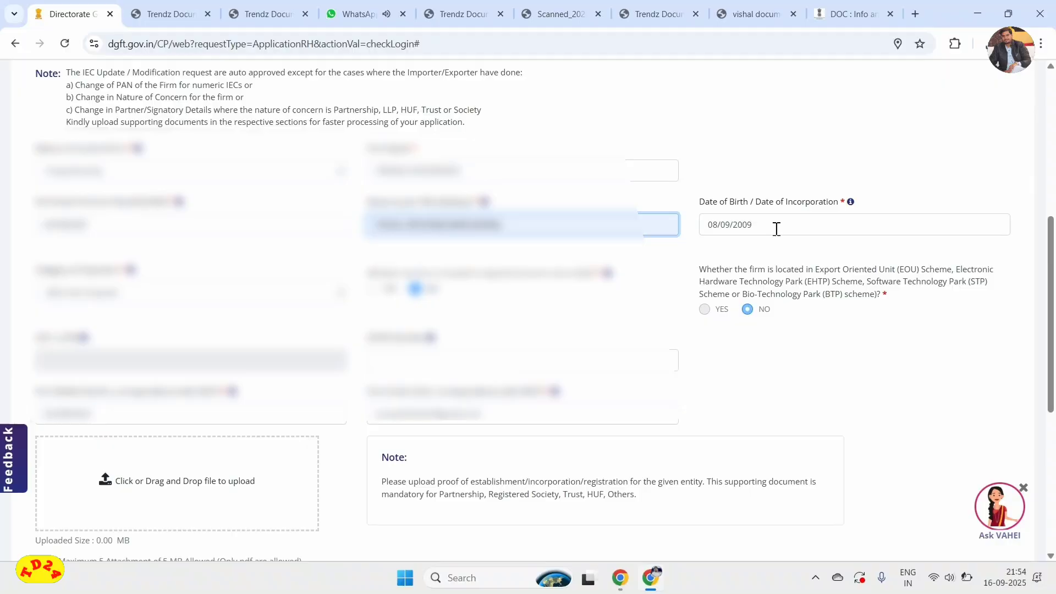
{"action": "left_click", "coordinate": [777, 229]}
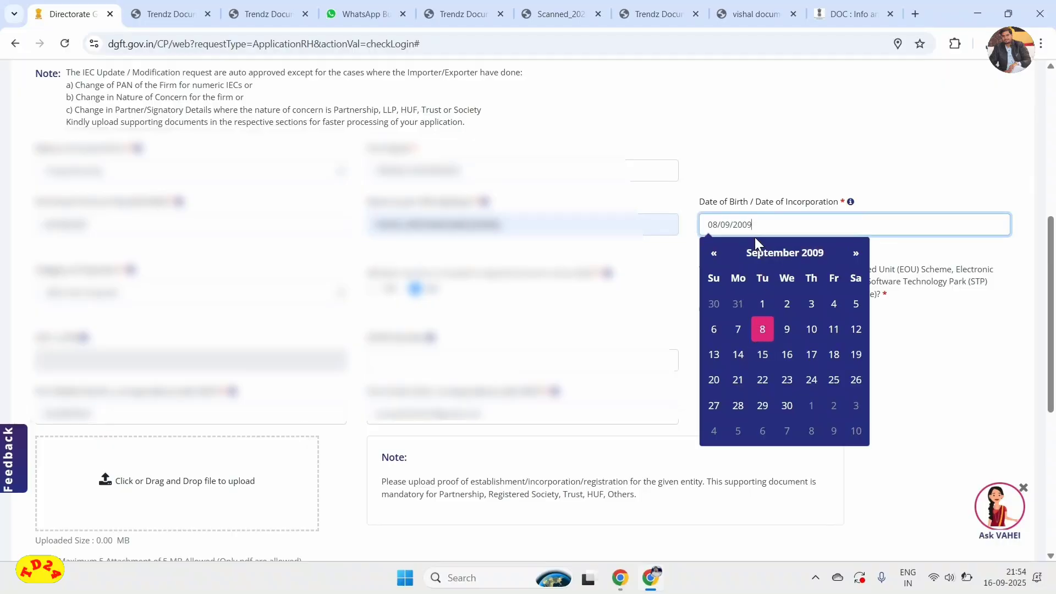
- Replace the incorporation date 08/09/2009 with 19/11/1986 and close the calendar
{"action": "key", "text": "BackSpace"}
{"action": "key", "text": "BackSpace"}
{"action": "key", "text": "BackSpace"}
{"action": "key", "text": "BackSpace"}
{"action": "key", "text": "BackSpace"}
{"action": "key", "text": "BackSpace"}
{"action": "key", "text": "BackSpace"}
{"action": "key", "text": "BackSpace"}
{"action": "key", "text": "BackSpace"}
{"action": "key", "text": "BackSpace"}
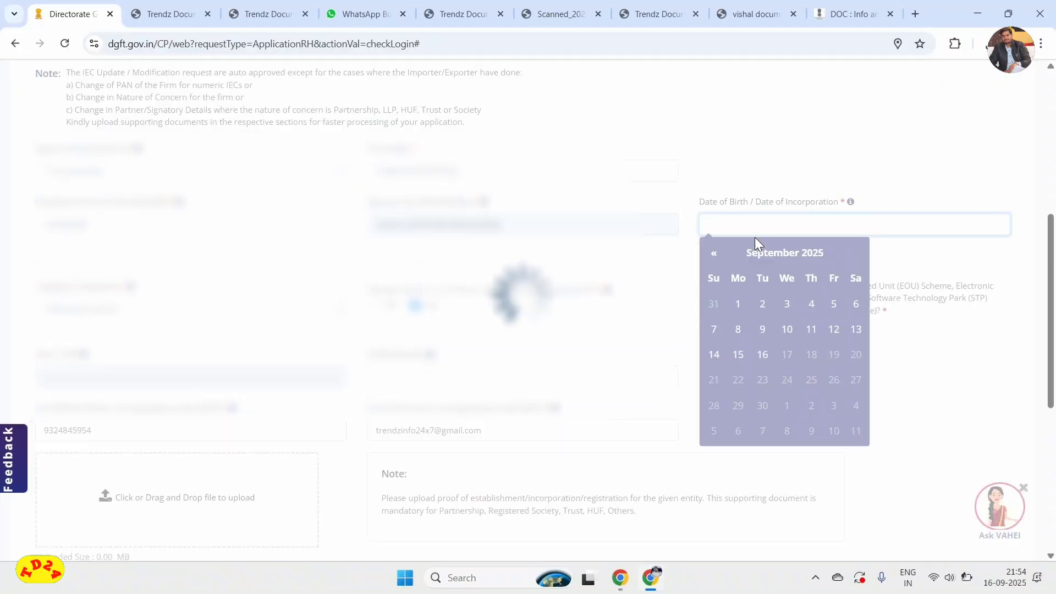
{"action": "left_click", "coordinate": [741, 226]}
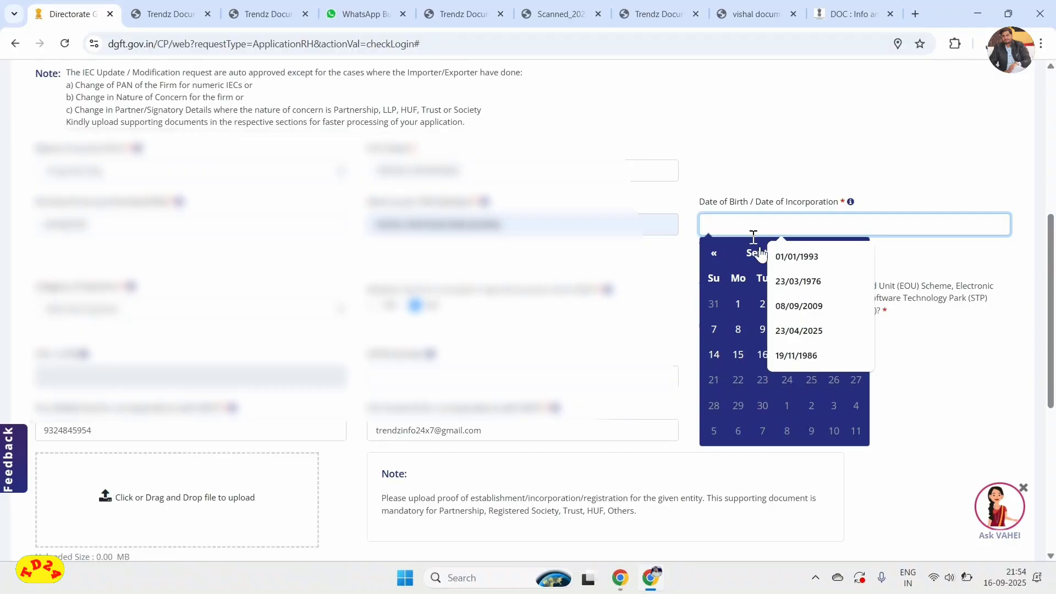
{"action": "left_click", "coordinate": [819, 358]}
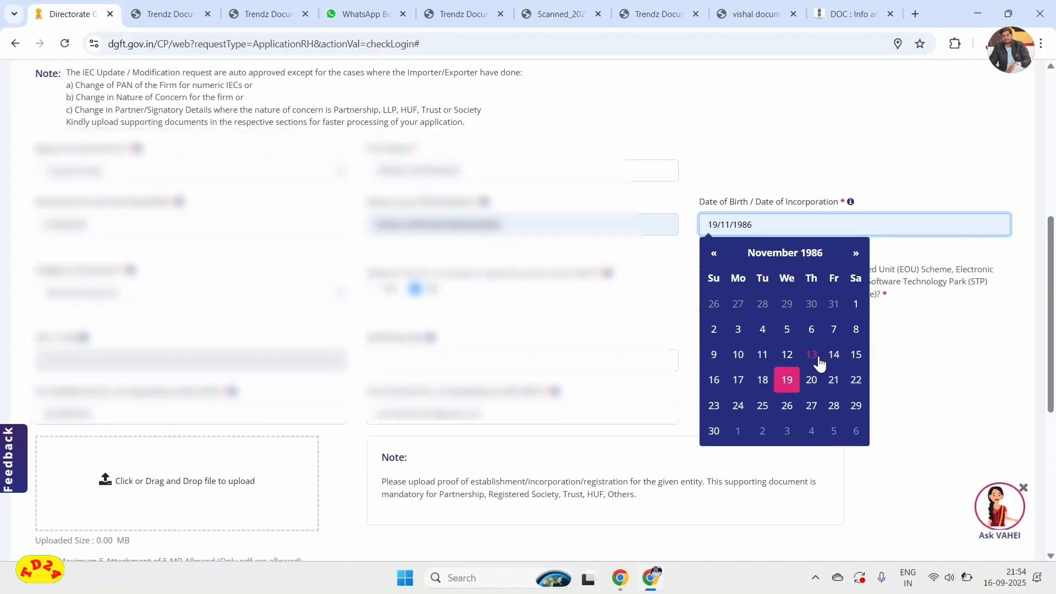
{"action": "scroll", "coordinate": [586, 330], "scroll_direction": "down", "scroll_amount": 6}
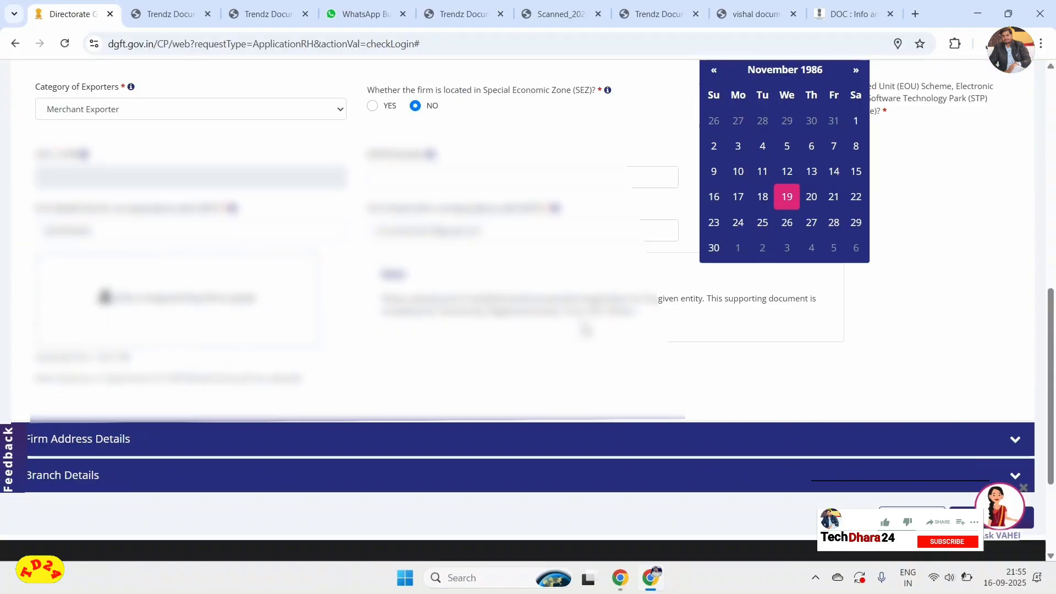
{"action": "left_click", "coordinate": [981, 259]}
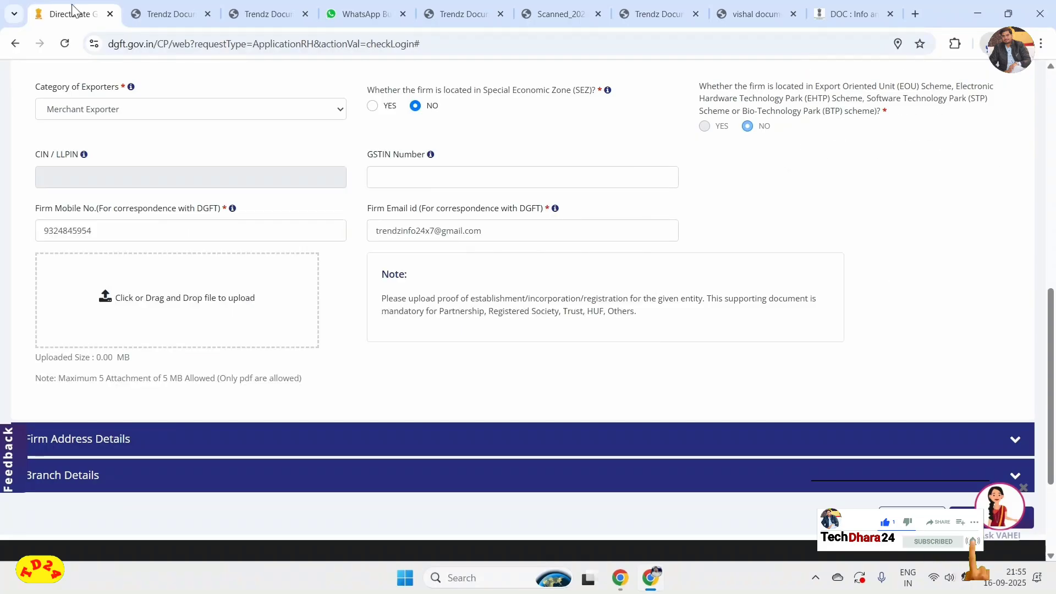
- Attach Trendz Documents 2022_4 (1).pdf as establishment proof and set category to Manufacturer Exporter
{"action": "left_click", "coordinate": [142, 295]}
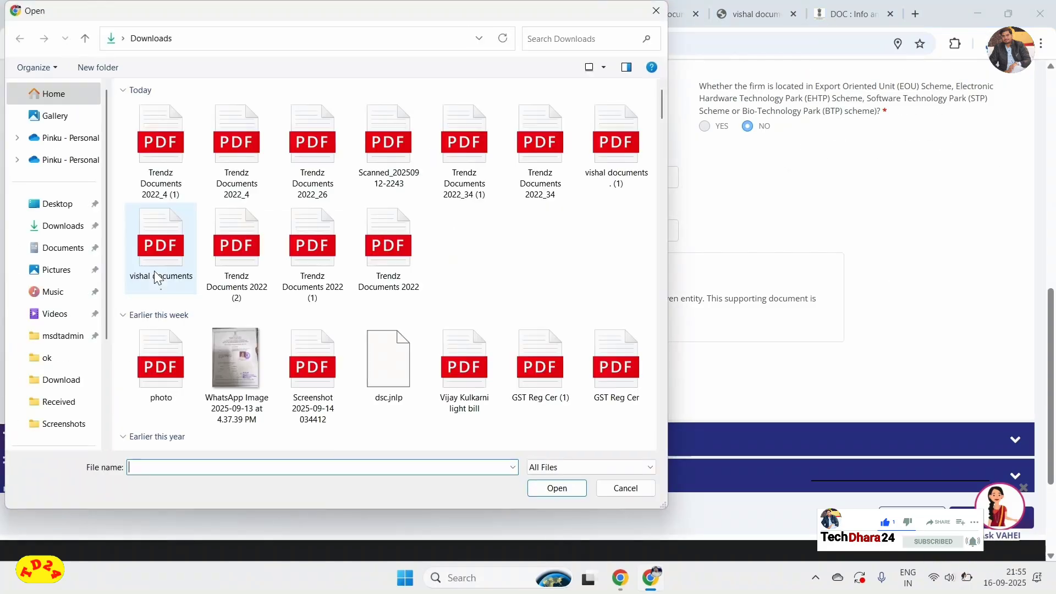
{"action": "left_click", "coordinate": [170, 152]}
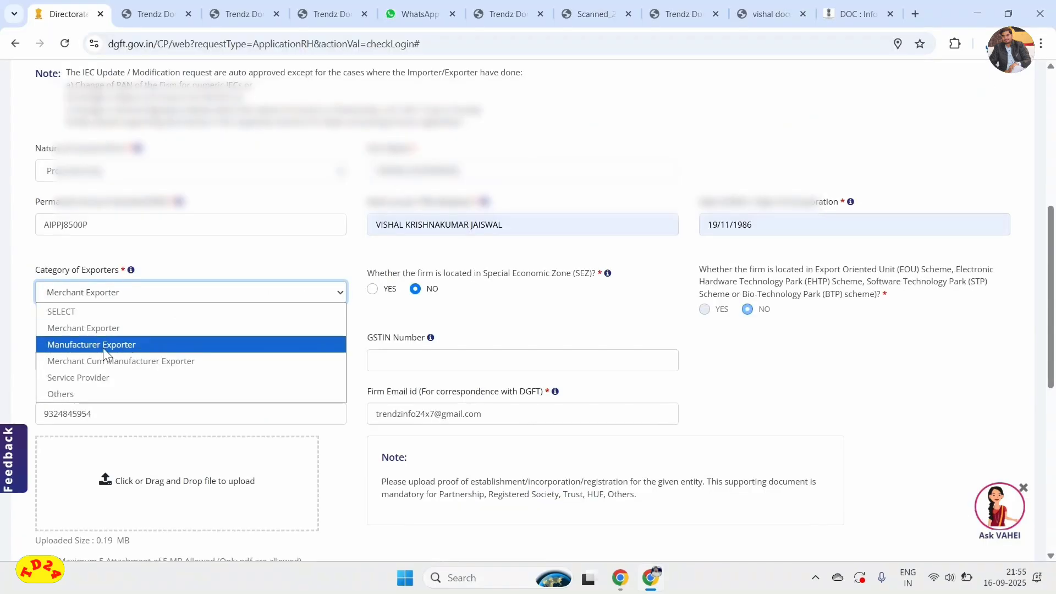
{"action": "left_click", "coordinate": [103, 348]}
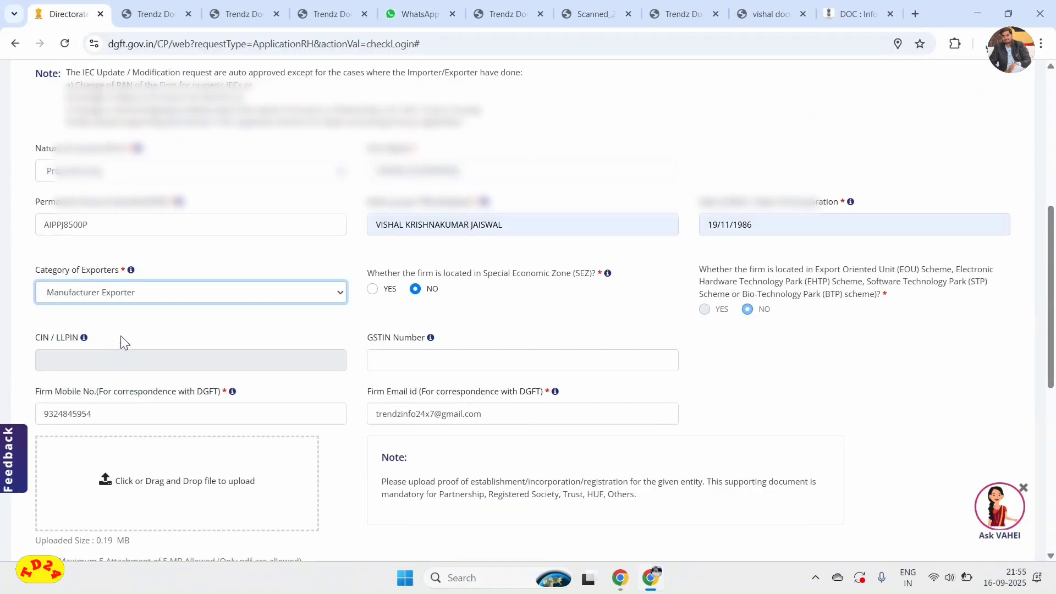
{"action": "scroll", "coordinate": [176, 319], "scroll_direction": "down", "scroll_amount": 3}
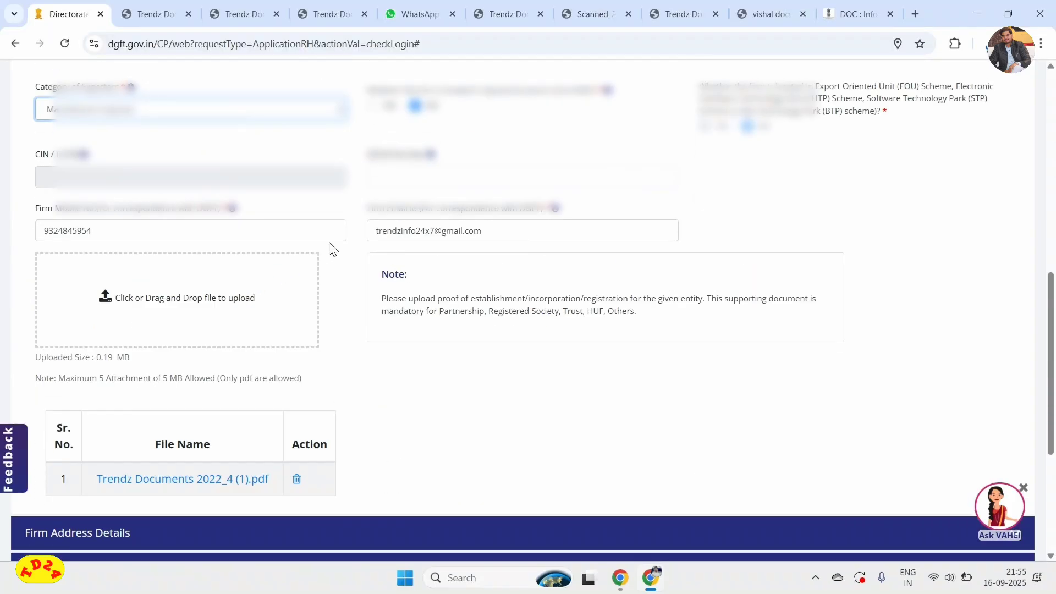
{"action": "scroll", "coordinate": [526, 264], "scroll_direction": "down", "scroll_amount": 3}
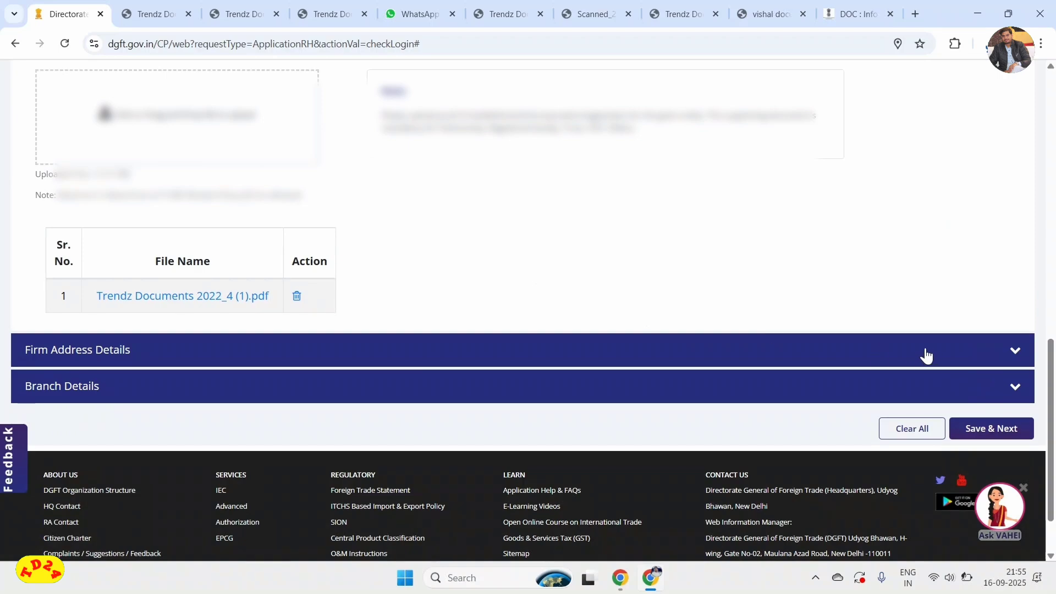
- Attach Trendz Documents 2022_4 (1).pdf as address proof and save the Basic Details
{"action": "left_click", "coordinate": [922, 353]}
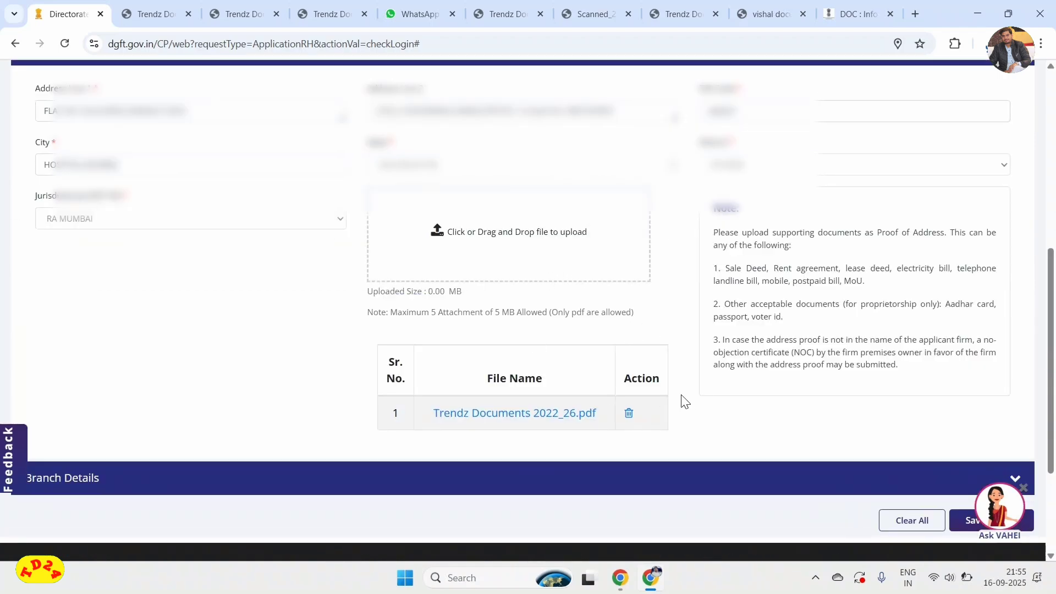
{"action": "left_click", "coordinate": [506, 250]}
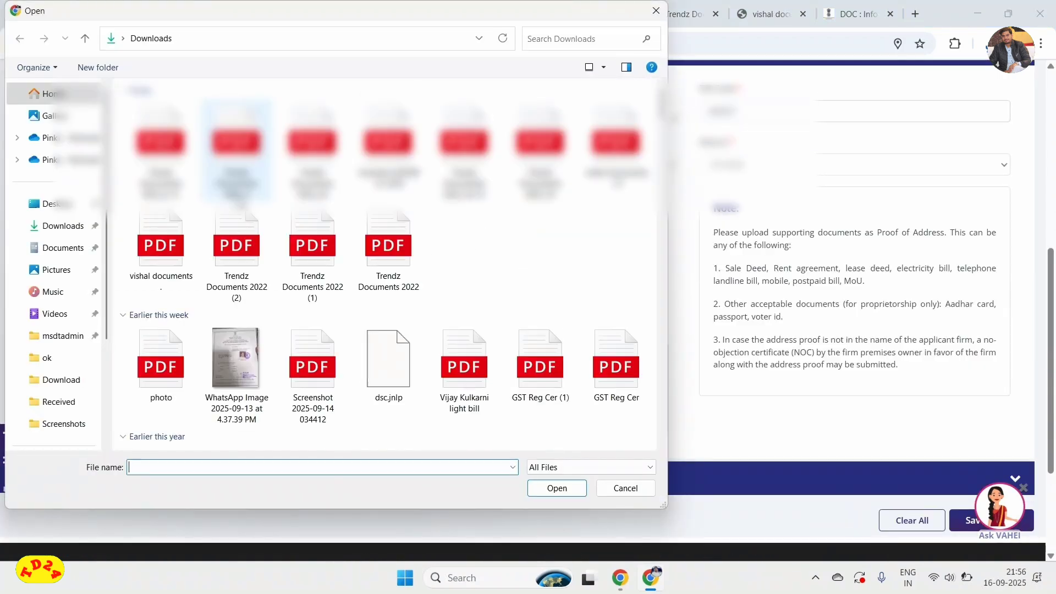
{"action": "left_click", "coordinate": [161, 154]}
{"action": "left_click", "coordinate": [550, 486]}
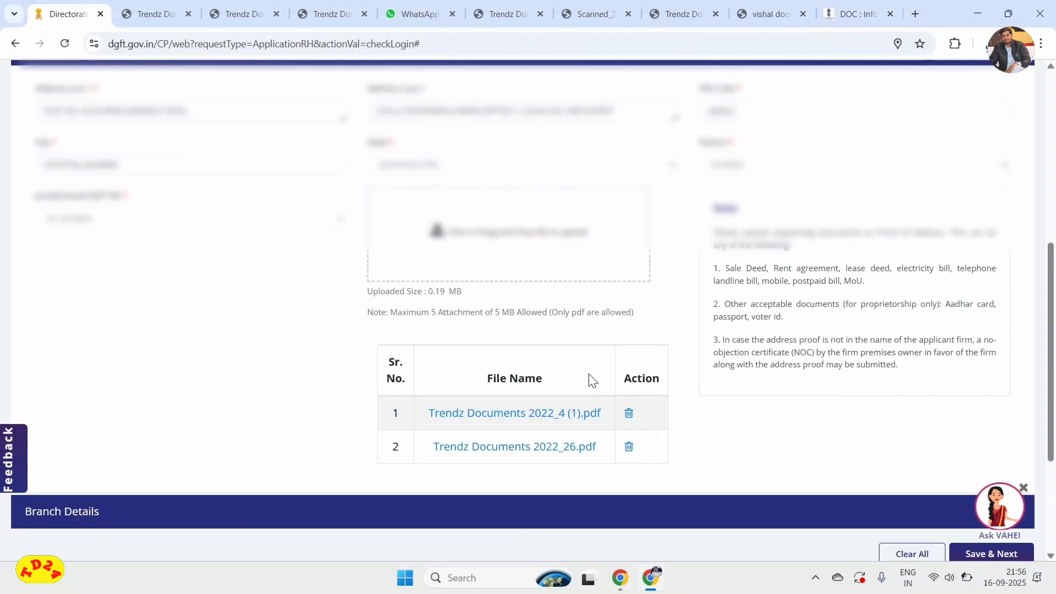
{"action": "scroll", "coordinate": [590, 351], "scroll_direction": "down", "scroll_amount": 3}
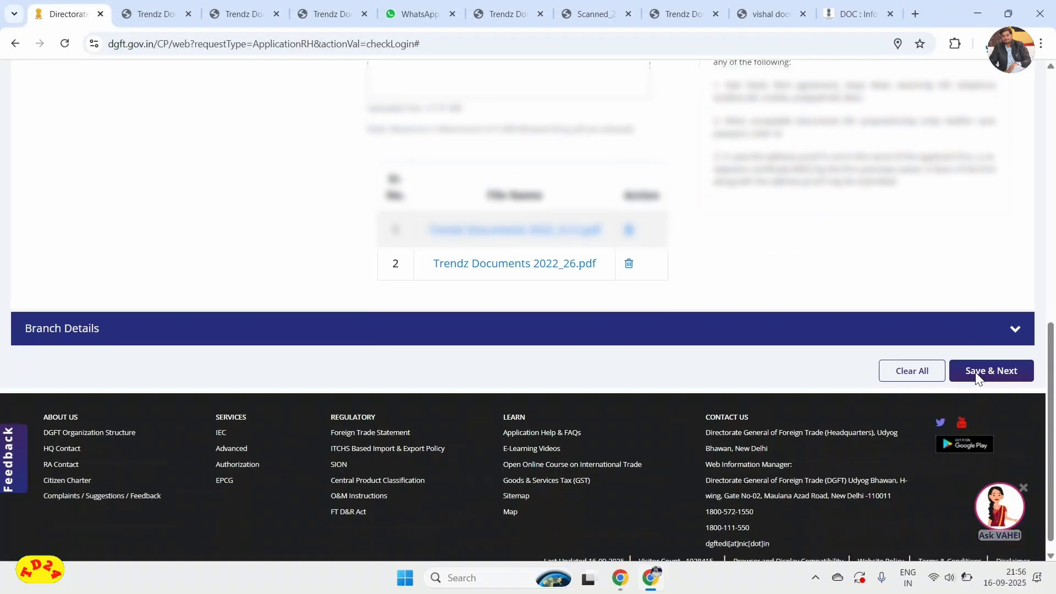
{"action": "left_click", "coordinate": [1002, 373]}
- Move to the directors section and set the proprietor's title to Mr
{"action": "left_click", "coordinate": [990, 366]}
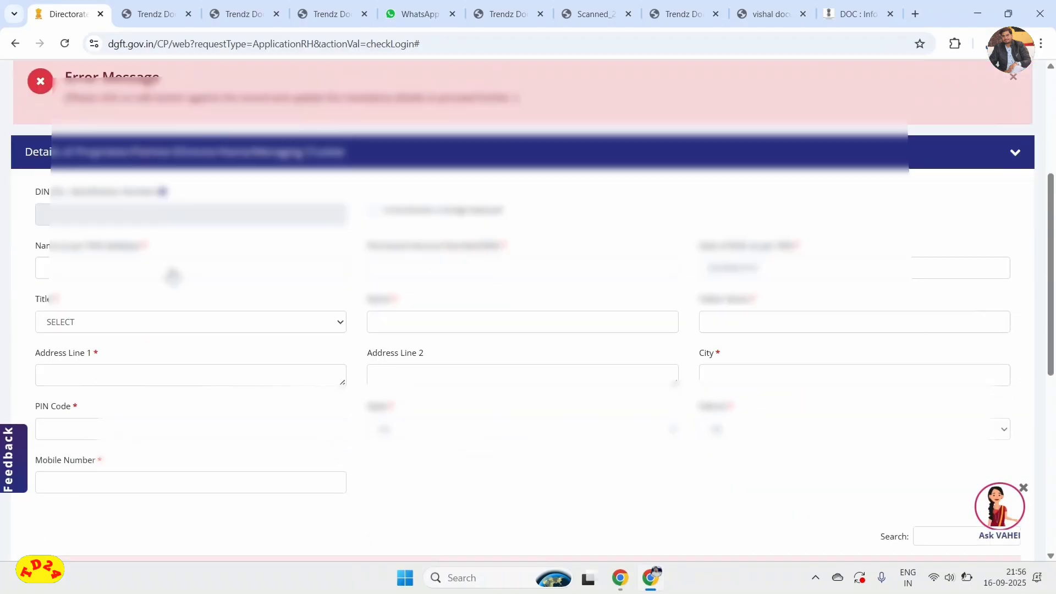
{"action": "scroll", "coordinate": [168, 269], "scroll_direction": "down", "scroll_amount": 1}
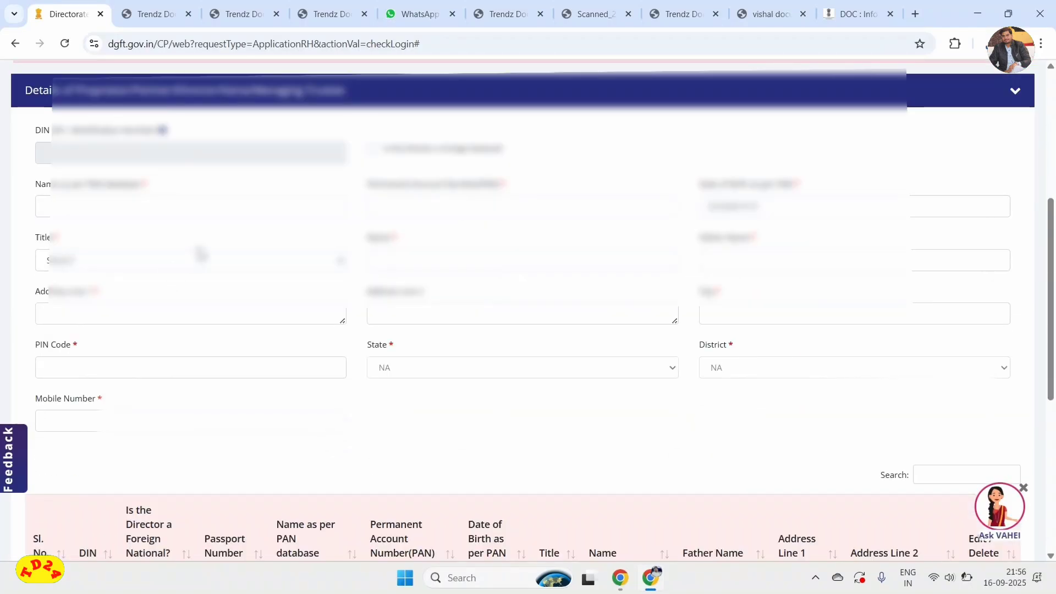
{"action": "scroll", "coordinate": [603, 290], "scroll_direction": "down", "scroll_amount": 3}
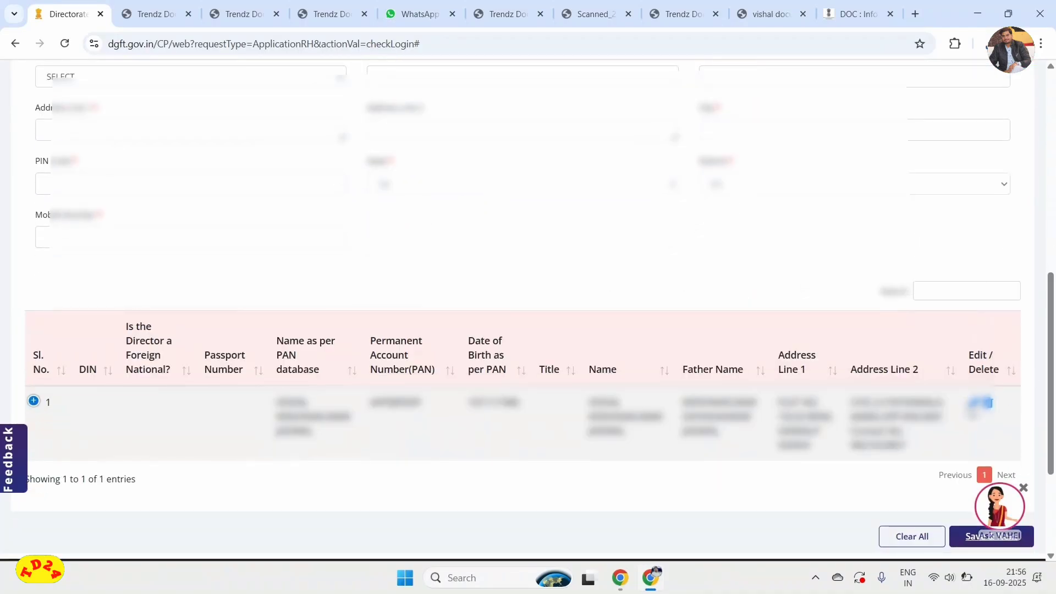
{"action": "left_click", "coordinate": [980, 403]}
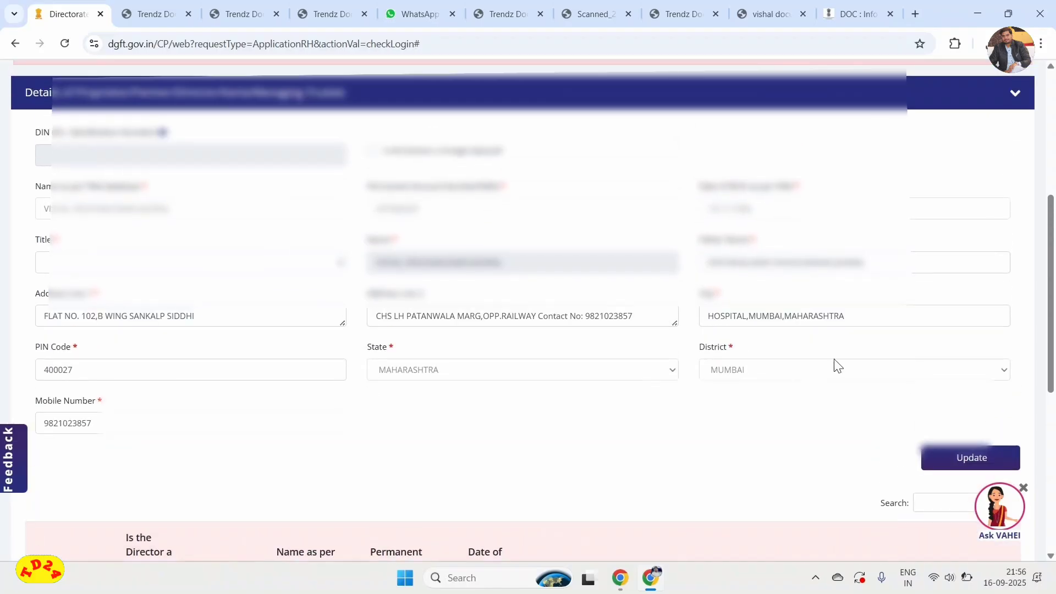
{"action": "left_click", "coordinate": [187, 269]}
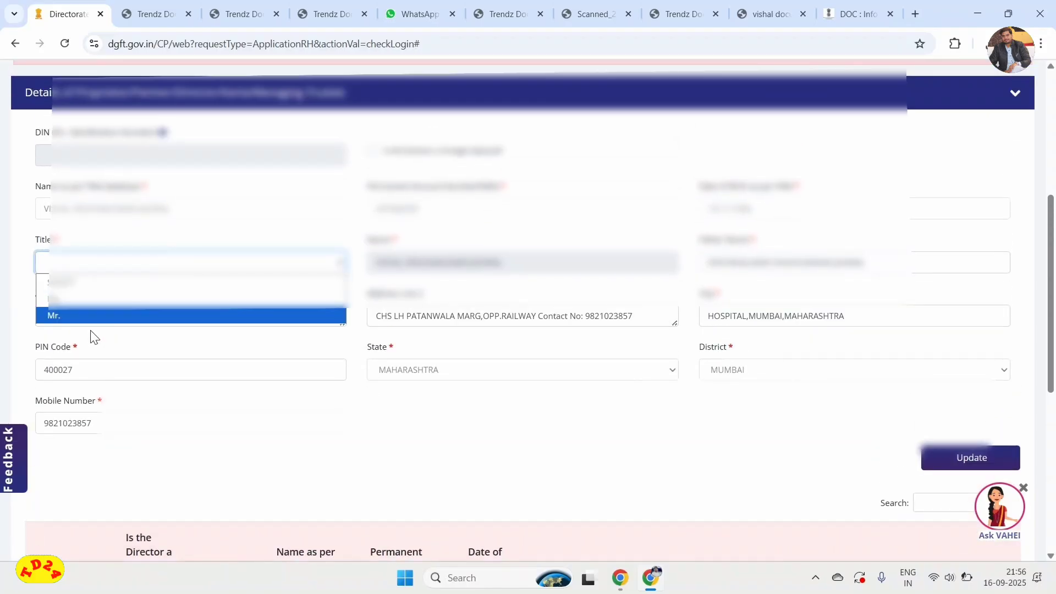
{"action": "left_click", "coordinate": [86, 316]}
- Update the proprietor's mobile number, save the director record and continue to bank details
{"action": "scroll", "coordinate": [160, 330], "scroll_direction": "down", "scroll_amount": 3}
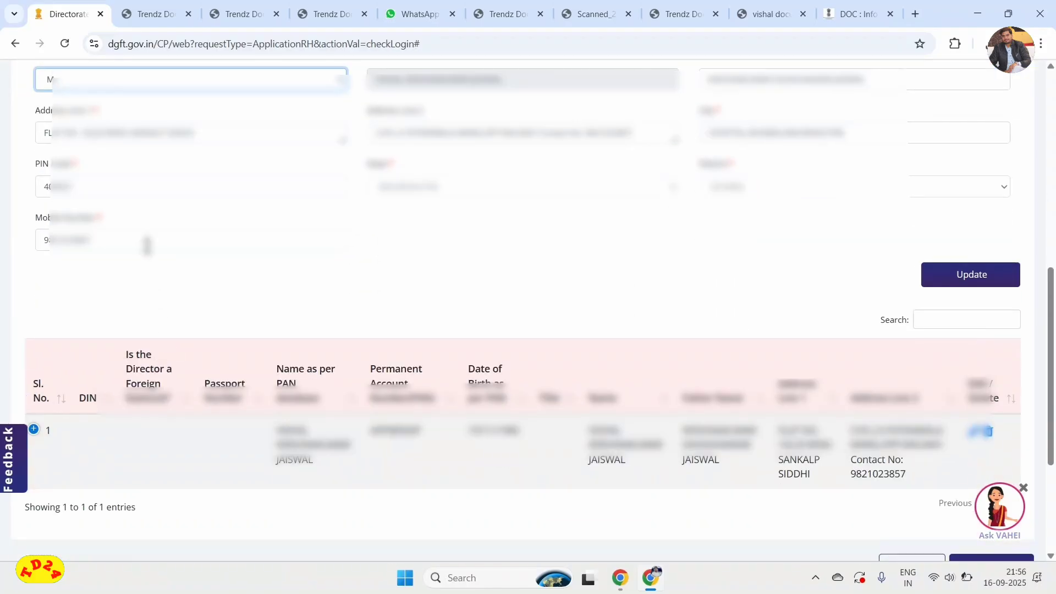
{"action": "left_click_drag", "start_coordinate": [147, 243], "coordinate": [47, 251]}
{"action": "key", "text": "BackSpace"}
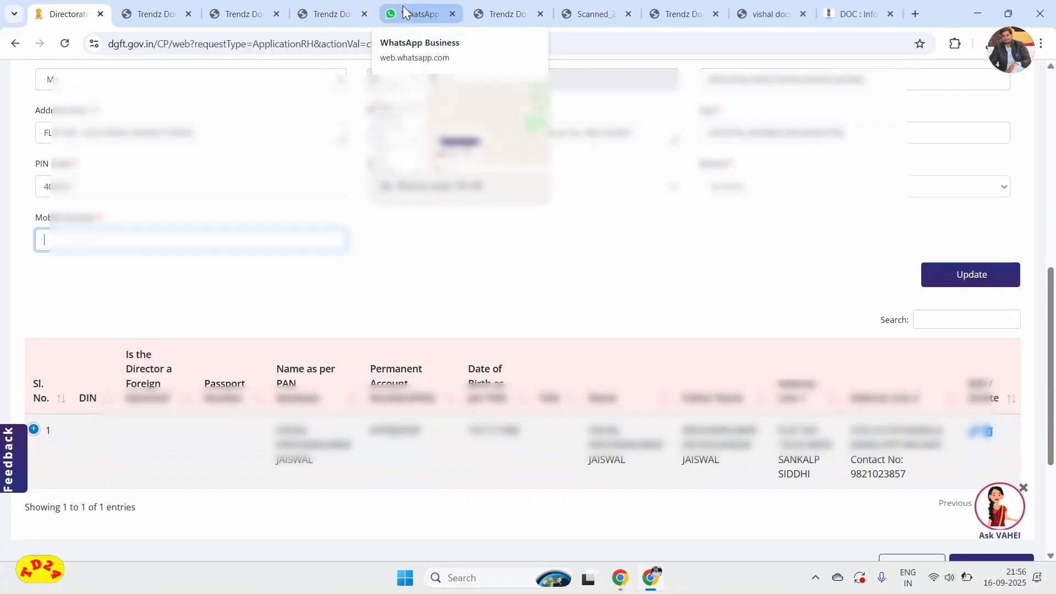
{"action": "type", "text": "982102"}
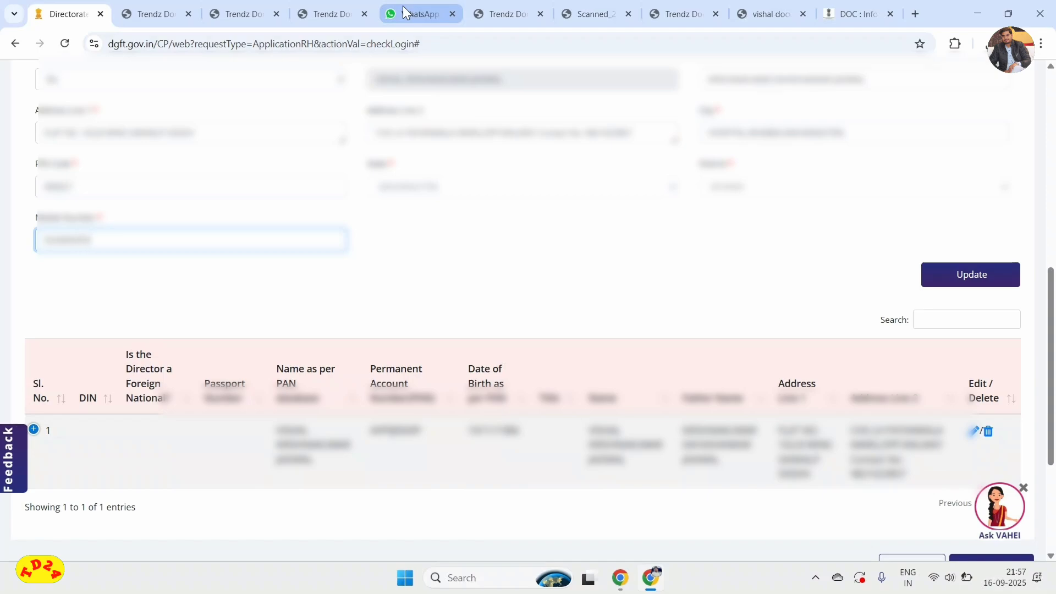
{"action": "left_click", "coordinate": [475, 265]}
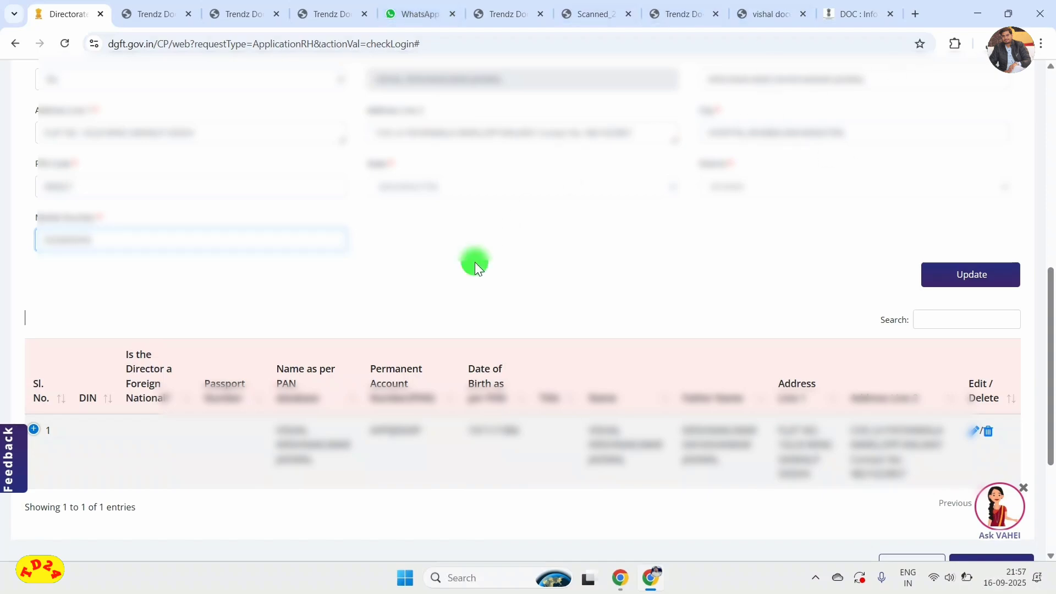
{"action": "left_click", "coordinate": [956, 278]}
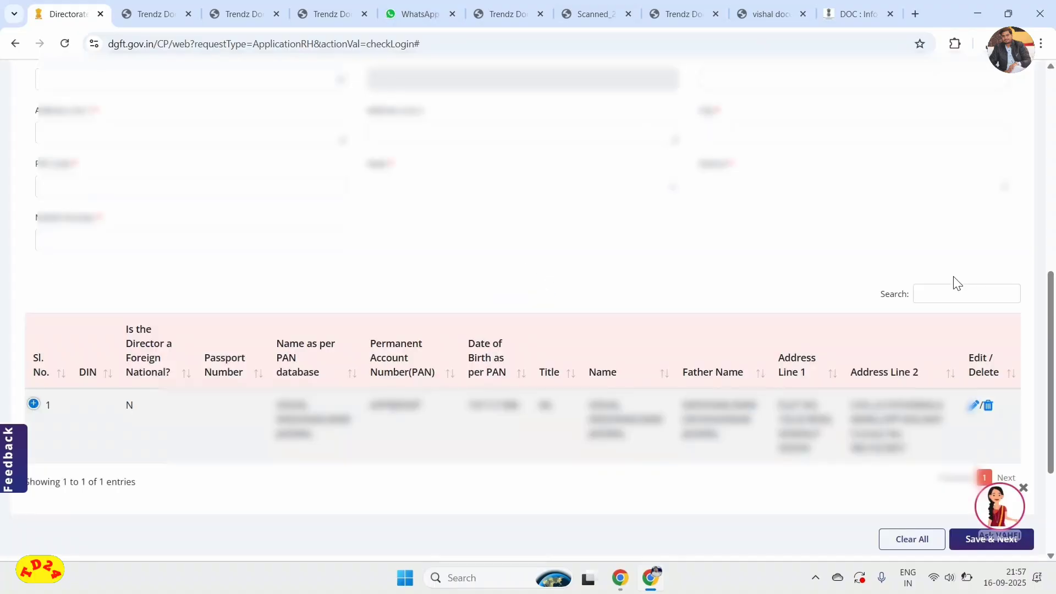
{"action": "scroll", "coordinate": [798, 270], "scroll_direction": "down", "scroll_amount": 3}
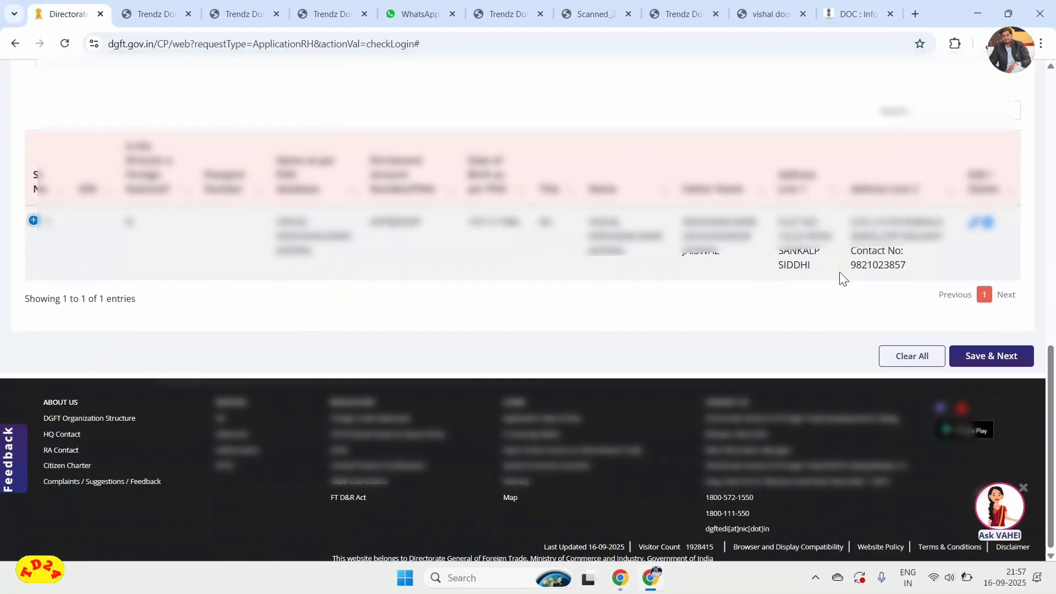
{"action": "left_click", "coordinate": [974, 355]}
- Fill in the account holder name, IFSC code and branch, and mark the account primary
{"action": "scroll", "coordinate": [497, 371], "scroll_direction": "down", "scroll_amount": 3}
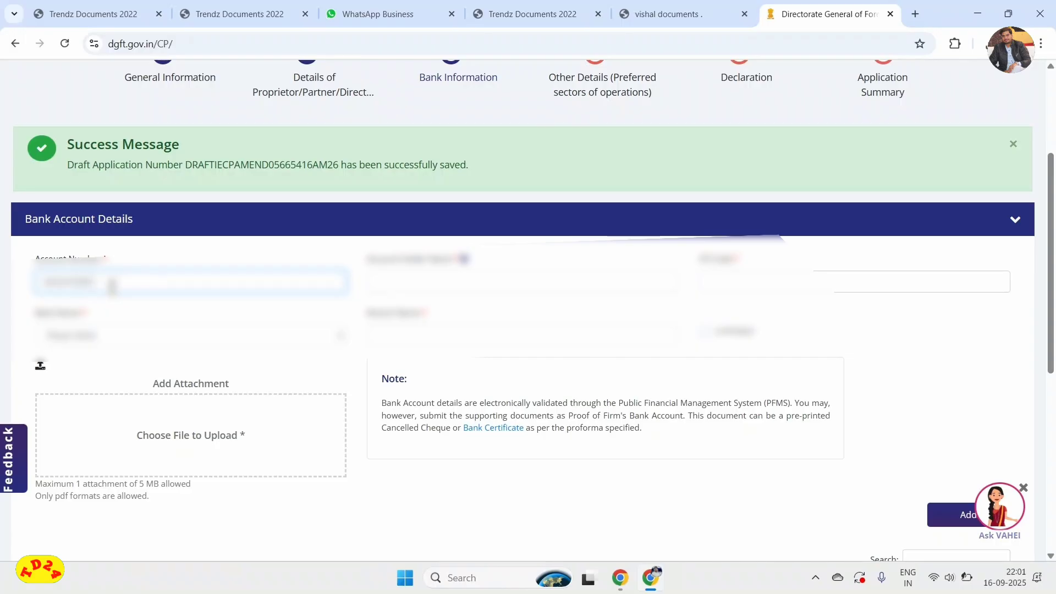
{"action": "left_click", "coordinate": [399, 284]}
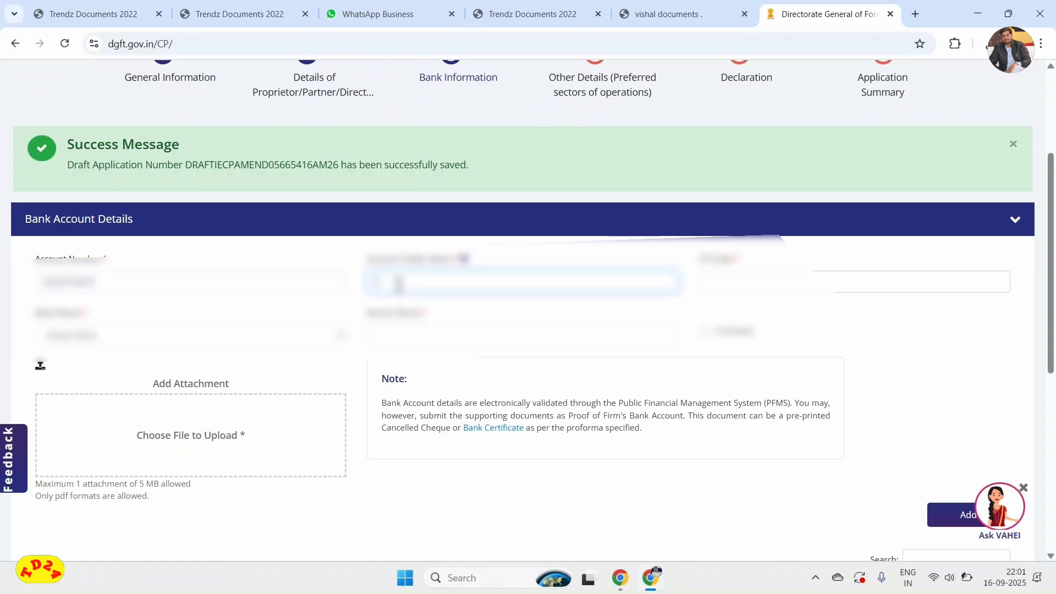
{"action": "key", "text": "ctrl+v"}
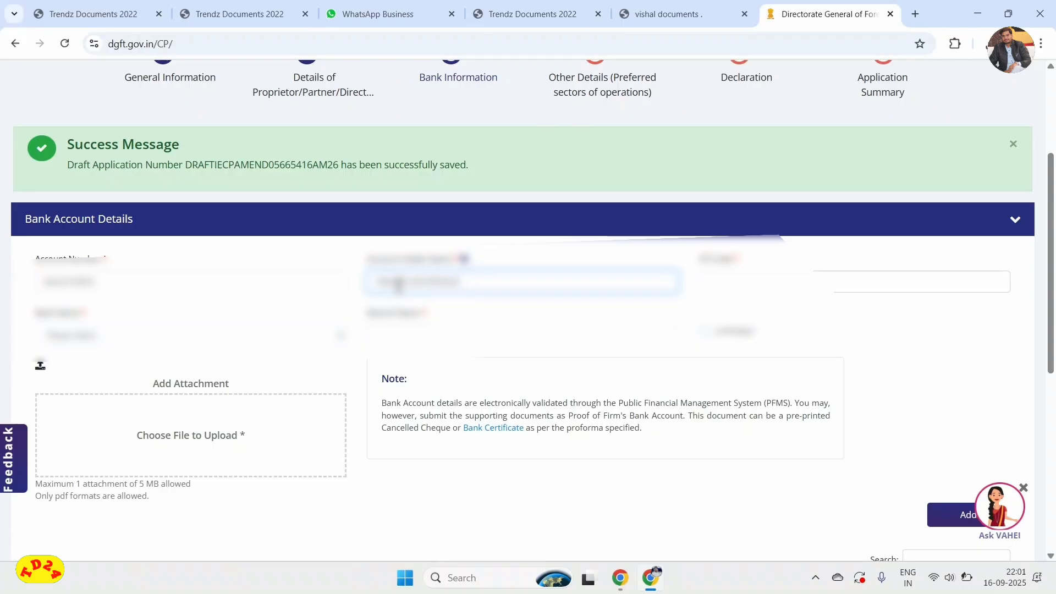
{"action": "left_click", "coordinate": [731, 288]}
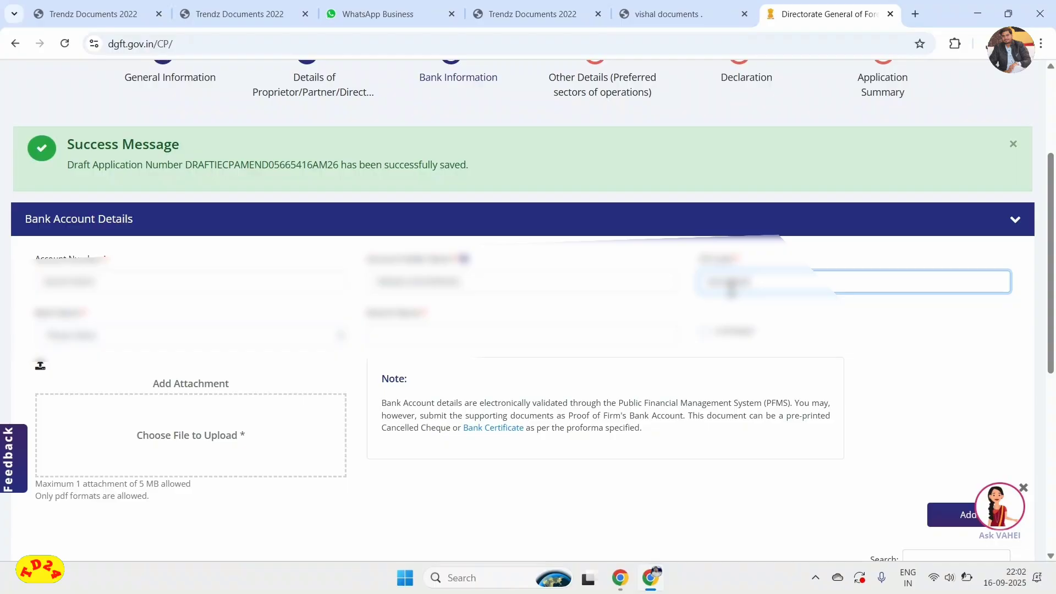
{"action": "left_click", "coordinate": [488, 338]}
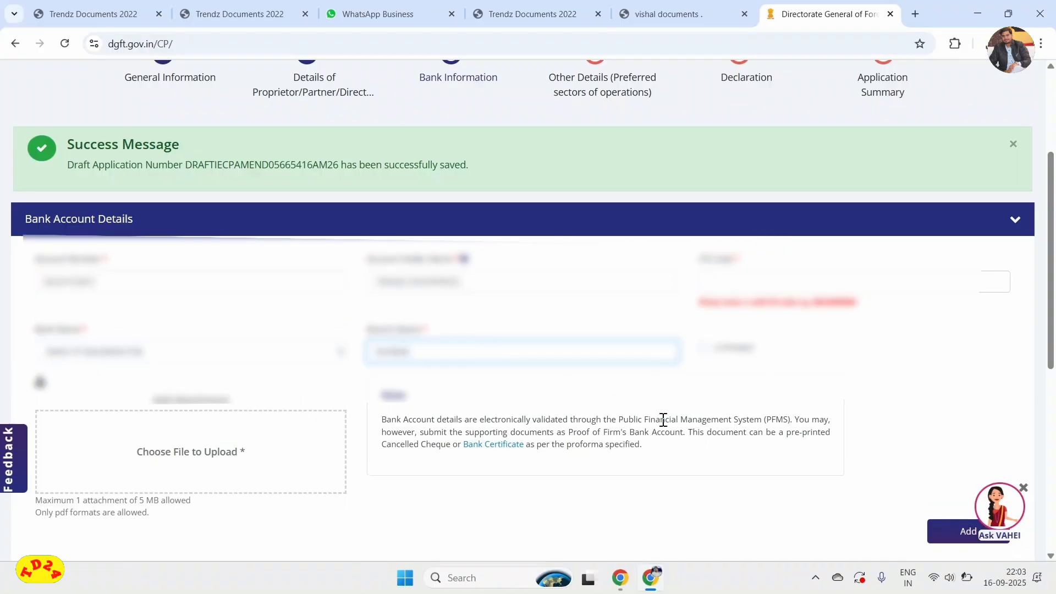
{"action": "left_click", "coordinate": [705, 348]}
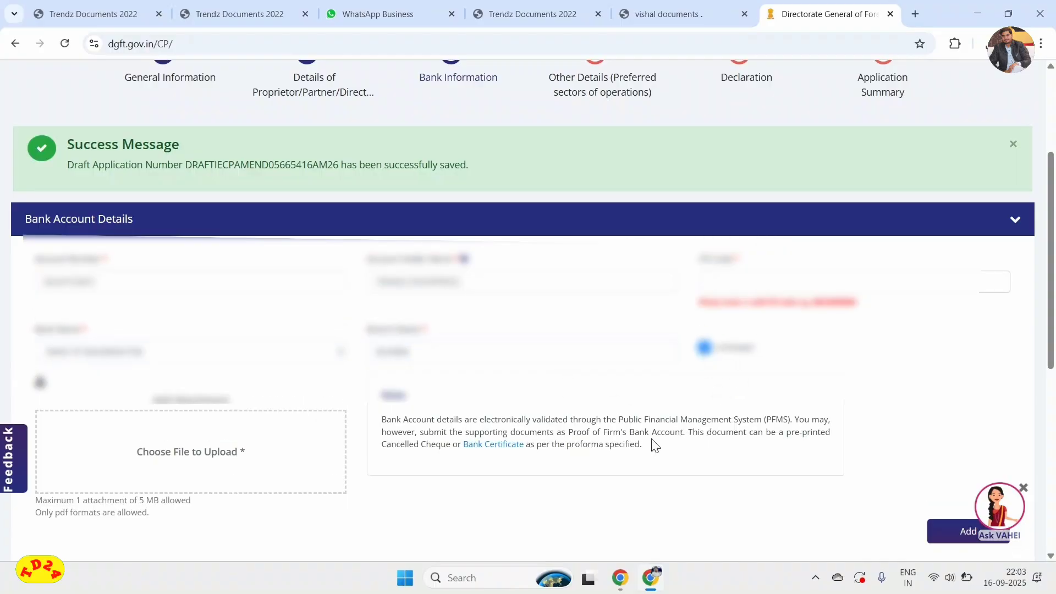
- Attach the Trendz Documents 2022 (3) PDF from Downloads as bank proof
{"action": "left_click", "coordinate": [158, 451]}
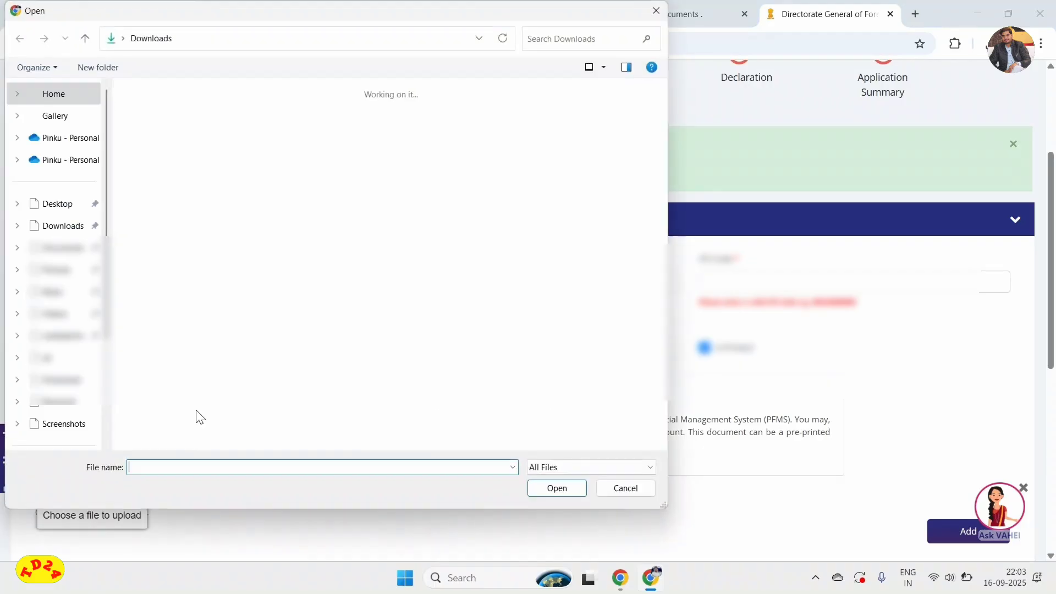
{"action": "left_click", "coordinate": [158, 156]}
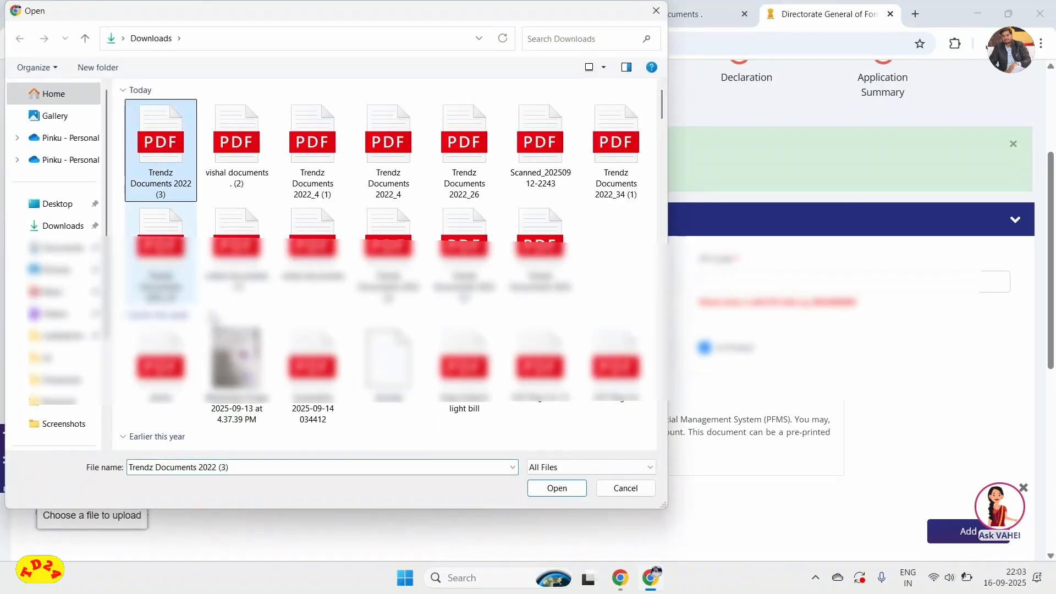
{"action": "left_click", "coordinate": [532, 490]}
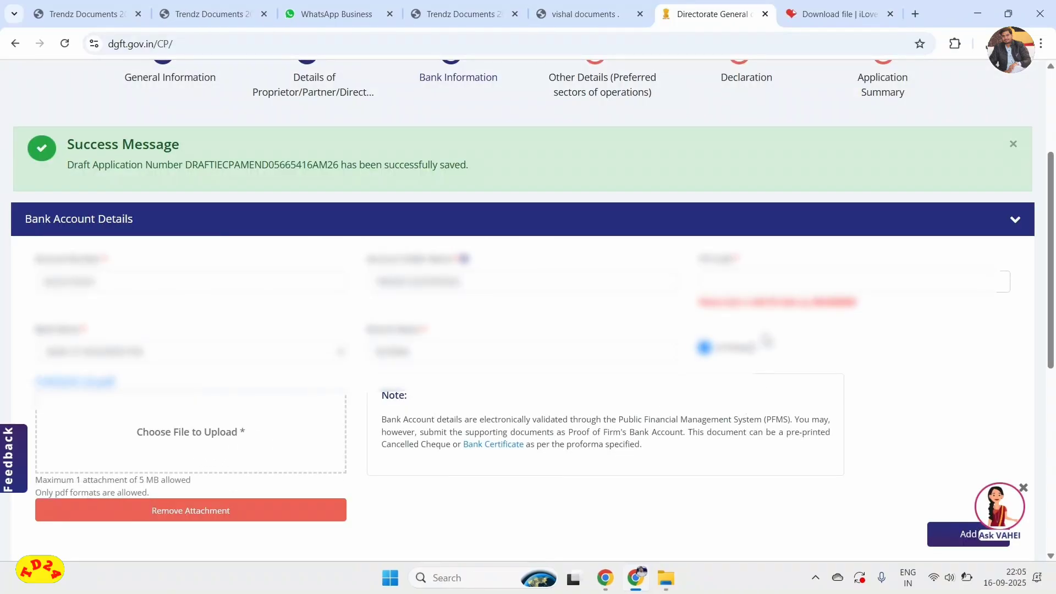
- Correct the IFS code and add the bank account to the accounts list
{"action": "left_click", "coordinate": [728, 285]}
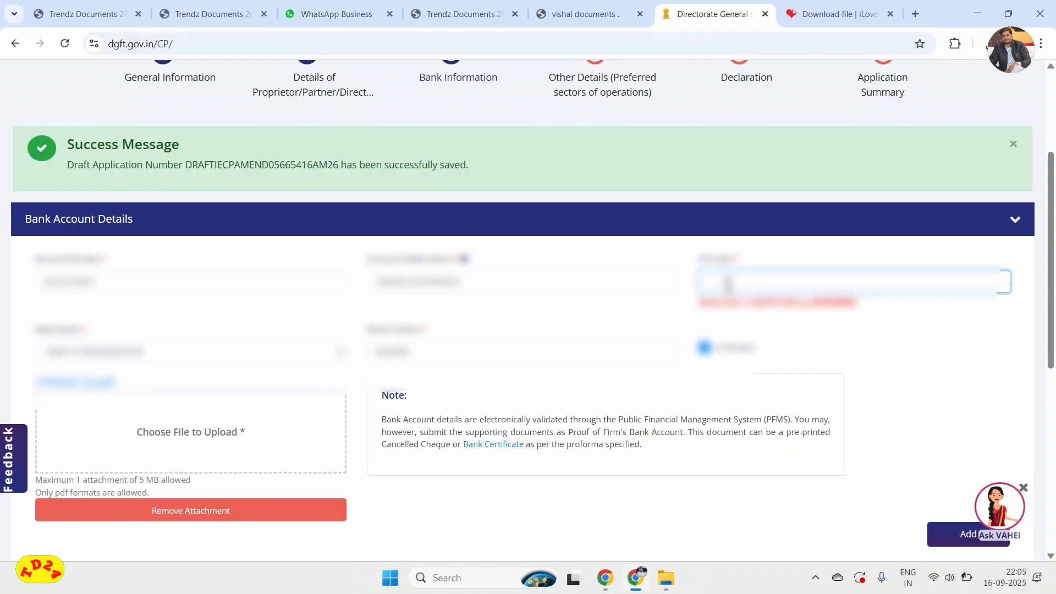
{"action": "type", "text": "M"}
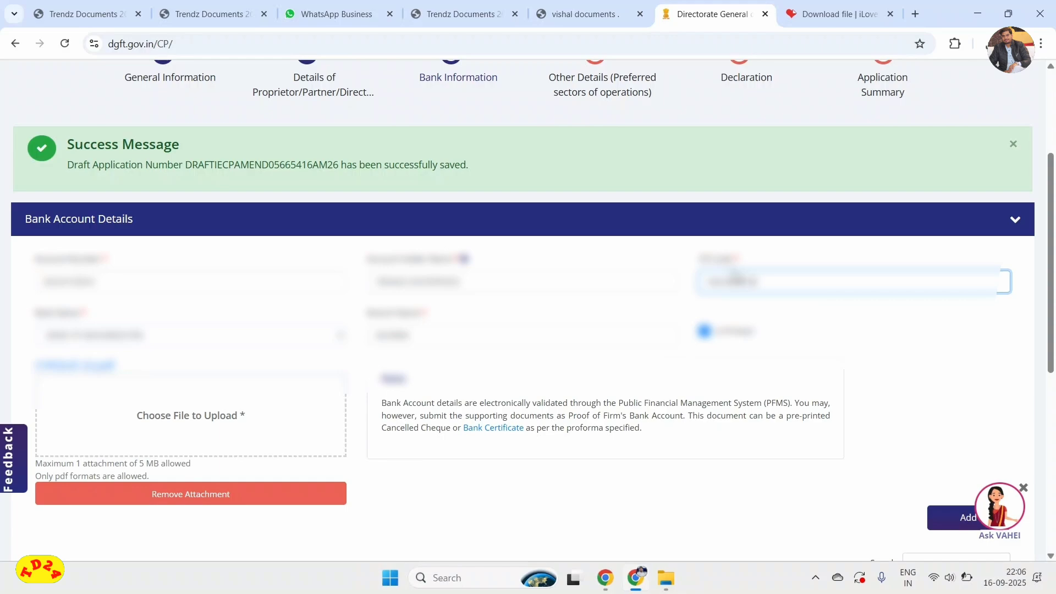
{"action": "type", "text": "0"}
{"action": "left_click", "coordinate": [822, 333]}
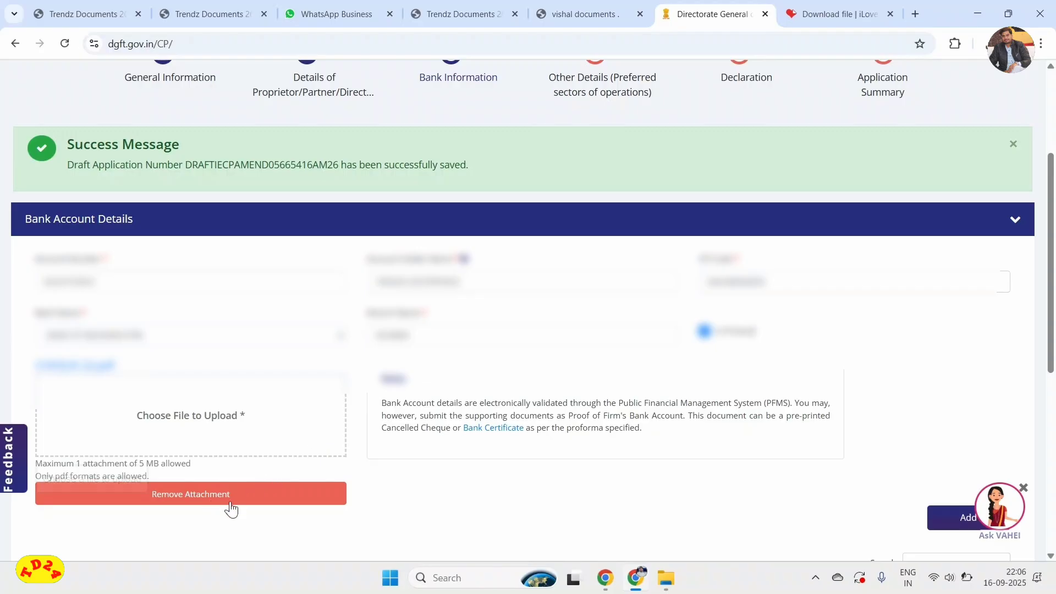
{"action": "left_click", "coordinate": [935, 516]}
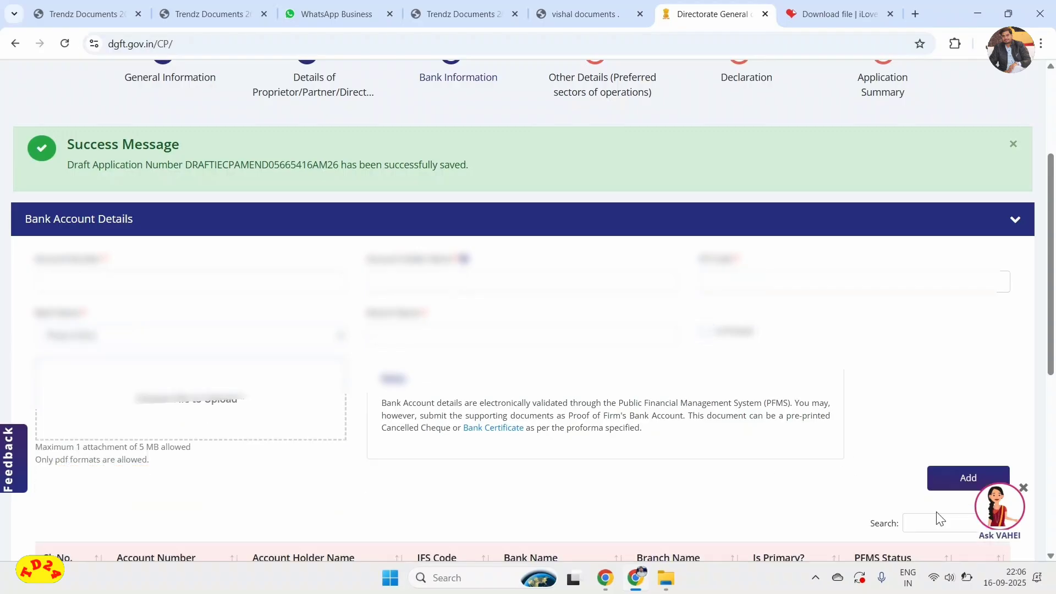
- Delete the unvalidated DCB Bank account, keep Bank of Maharashtra, and save the bank section
{"action": "scroll", "coordinate": [760, 430], "scroll_direction": "down", "scroll_amount": 5}
{"action": "left_click", "coordinate": [988, 388]}
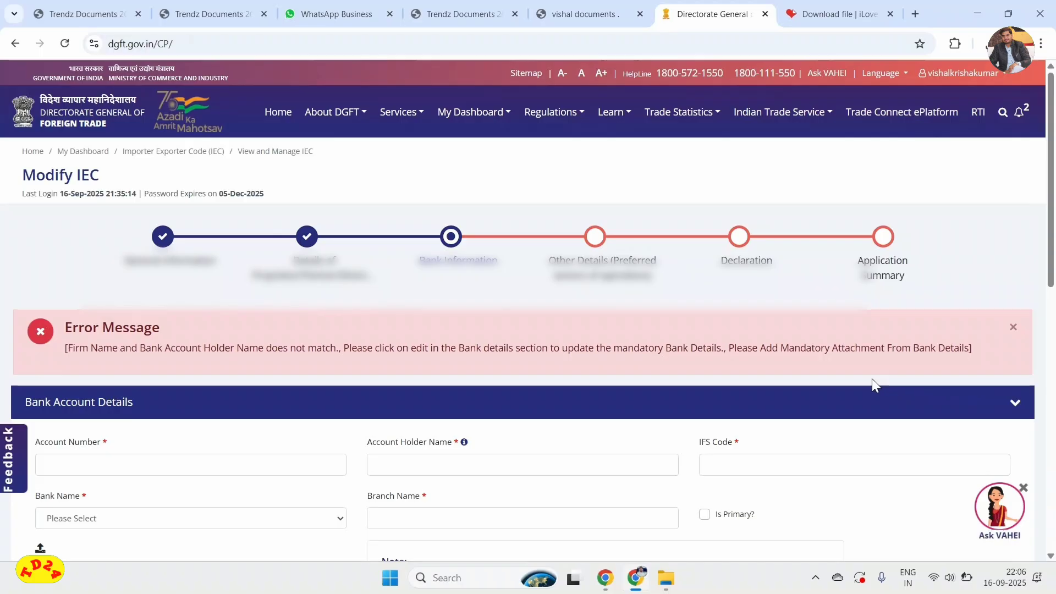
{"action": "scroll", "coordinate": [836, 377], "scroll_direction": "down", "scroll_amount": 6}
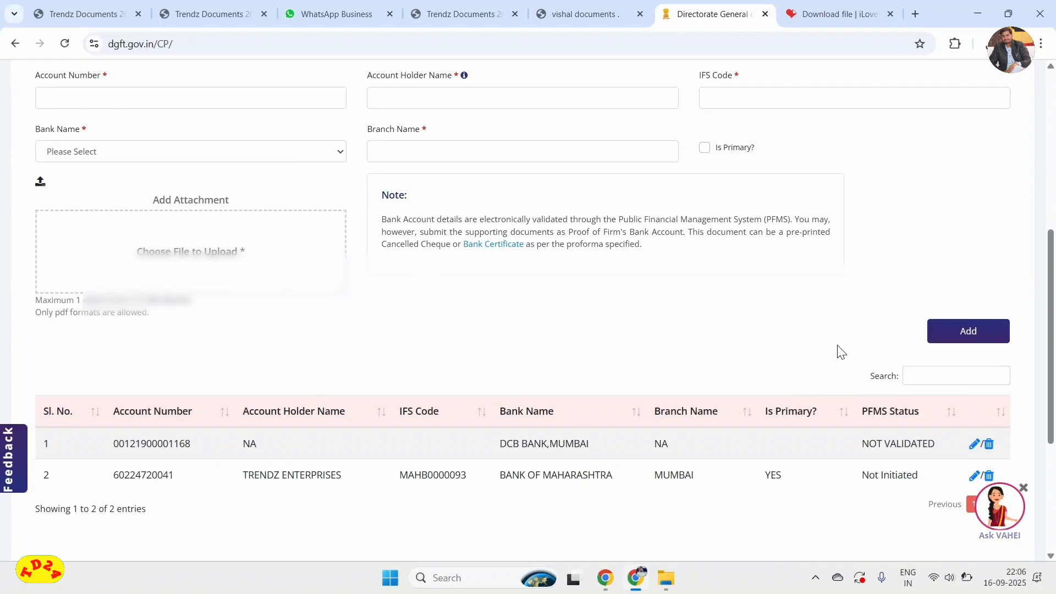
{"action": "scroll", "coordinate": [837, 345], "scroll_direction": "down", "scroll_amount": 3}
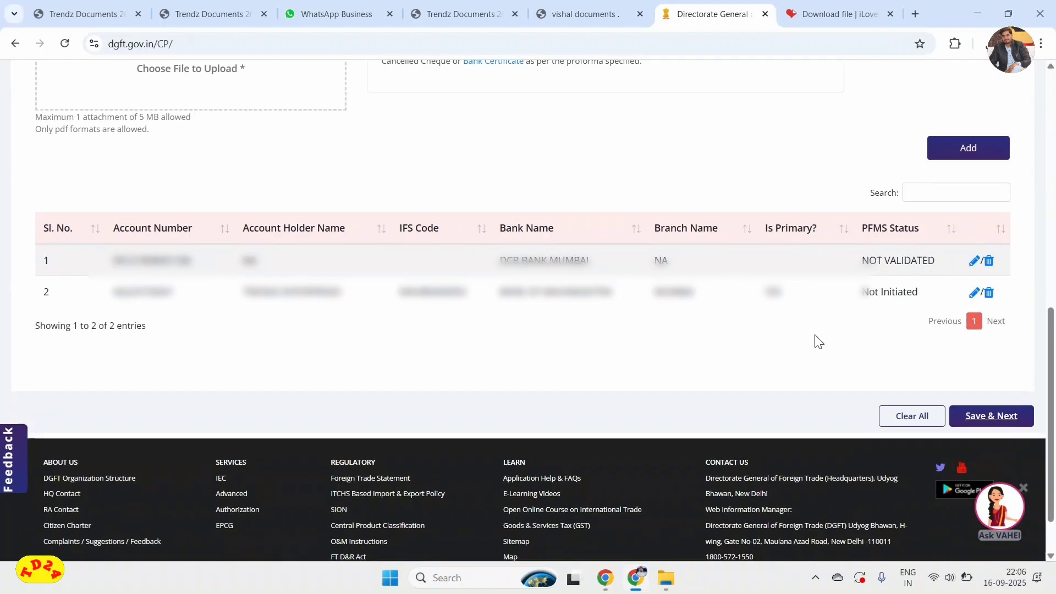
{"action": "left_click", "coordinate": [990, 261]}
{"action": "left_click", "coordinate": [547, 329]}
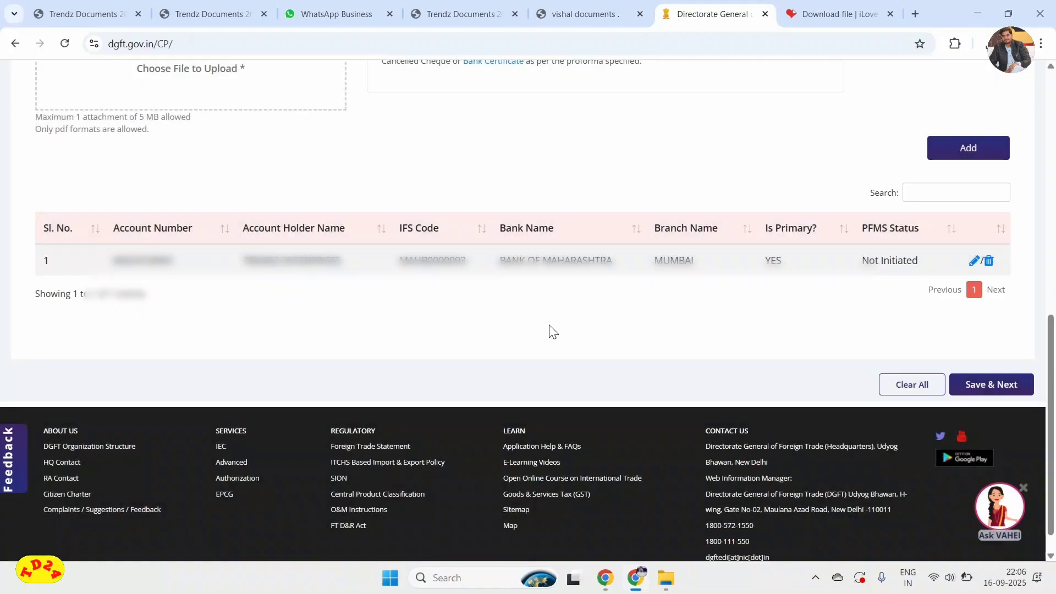
{"action": "left_click", "coordinate": [972, 381]}
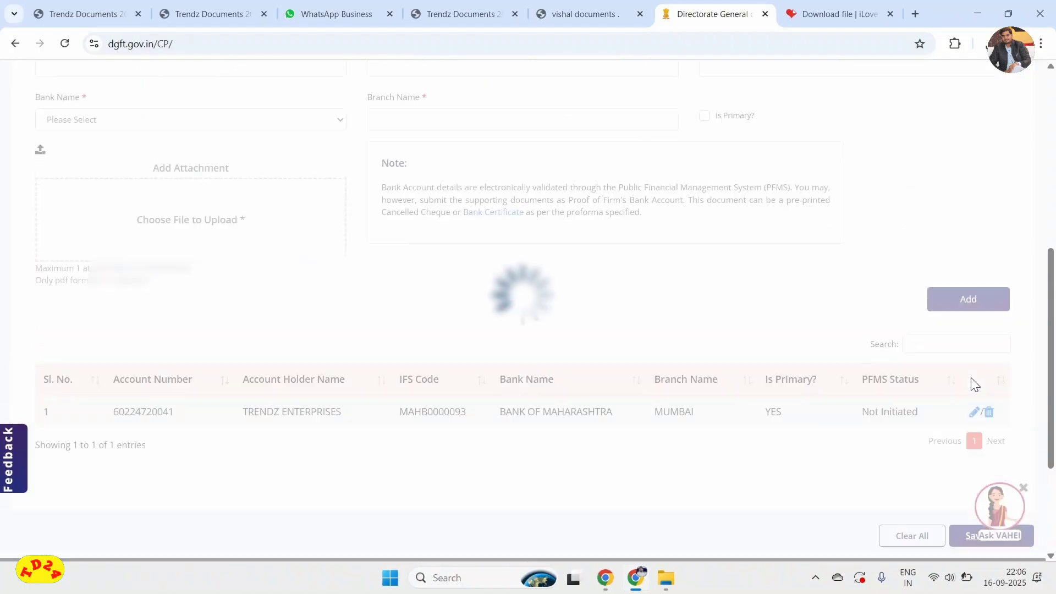
- Keep Import ticked as a preferred sector
{"action": "scroll", "coordinate": [490, 377], "scroll_direction": "down", "scroll_amount": 3}
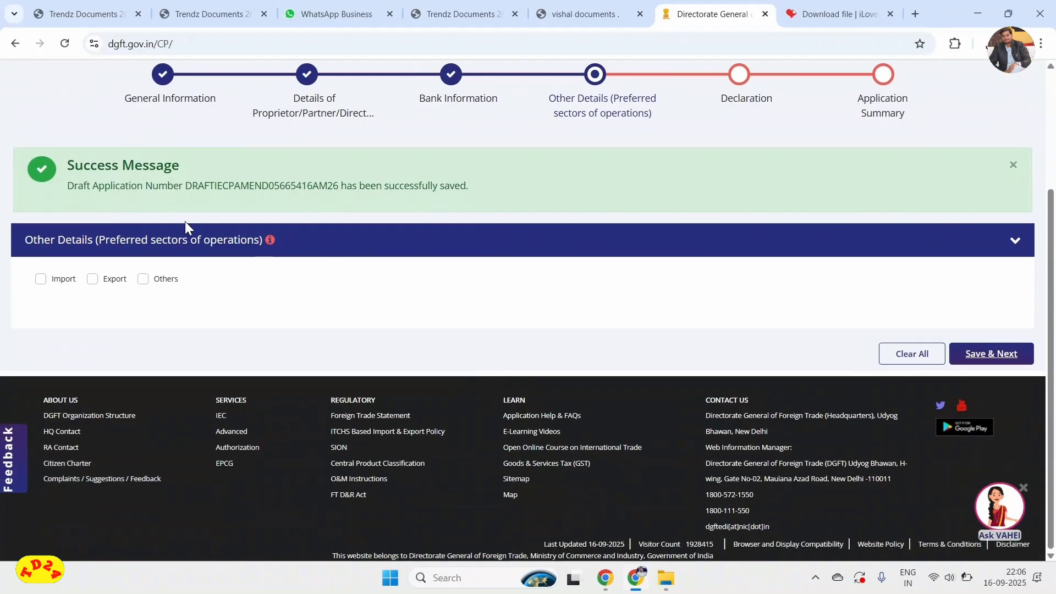
{"action": "left_click", "coordinate": [40, 280]}
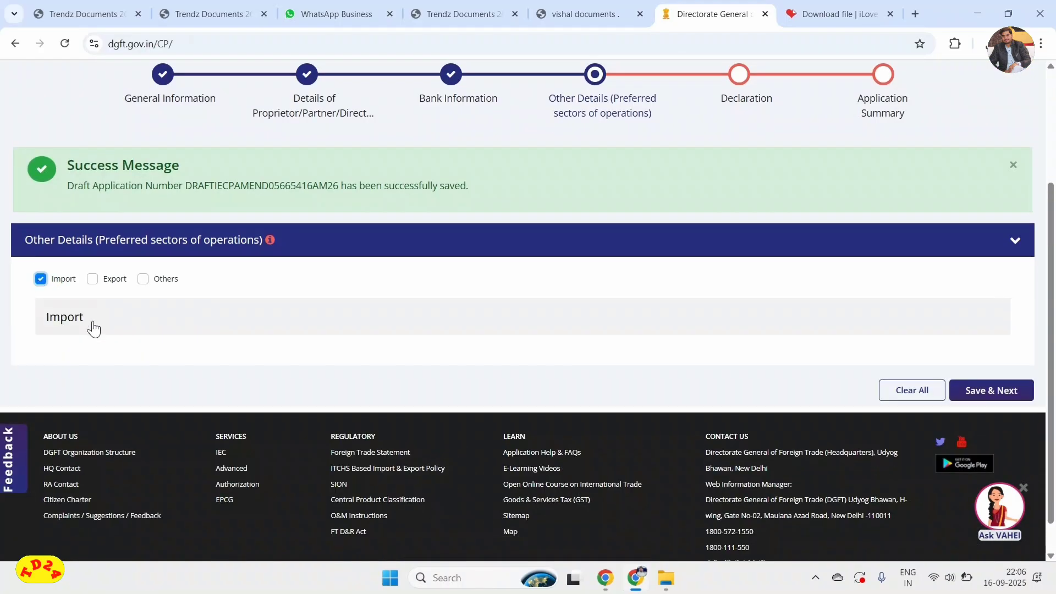
{"action": "left_click", "coordinate": [174, 319]}
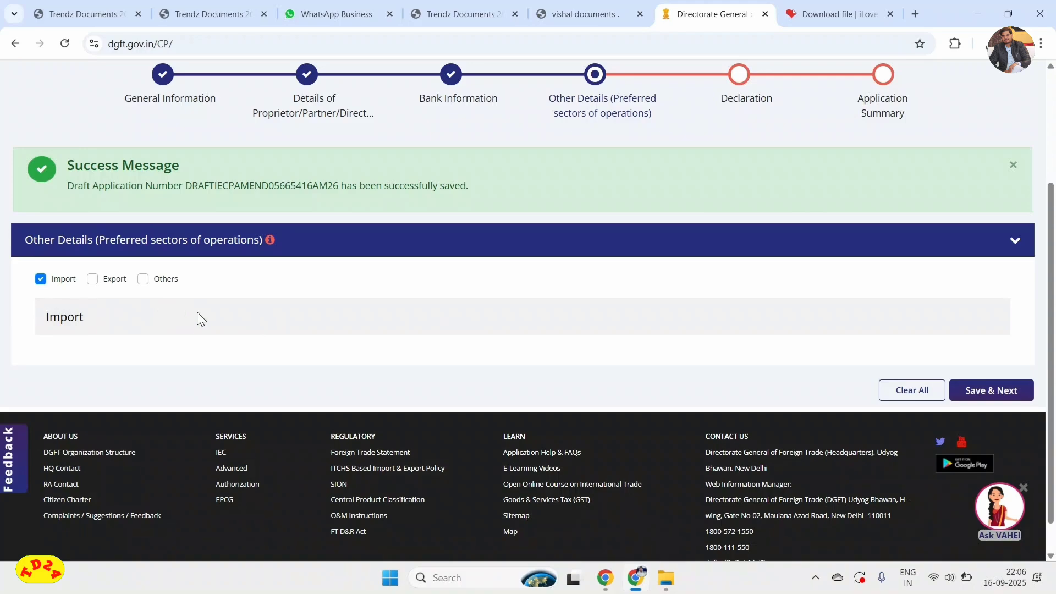
{"action": "left_click", "coordinate": [60, 282]}
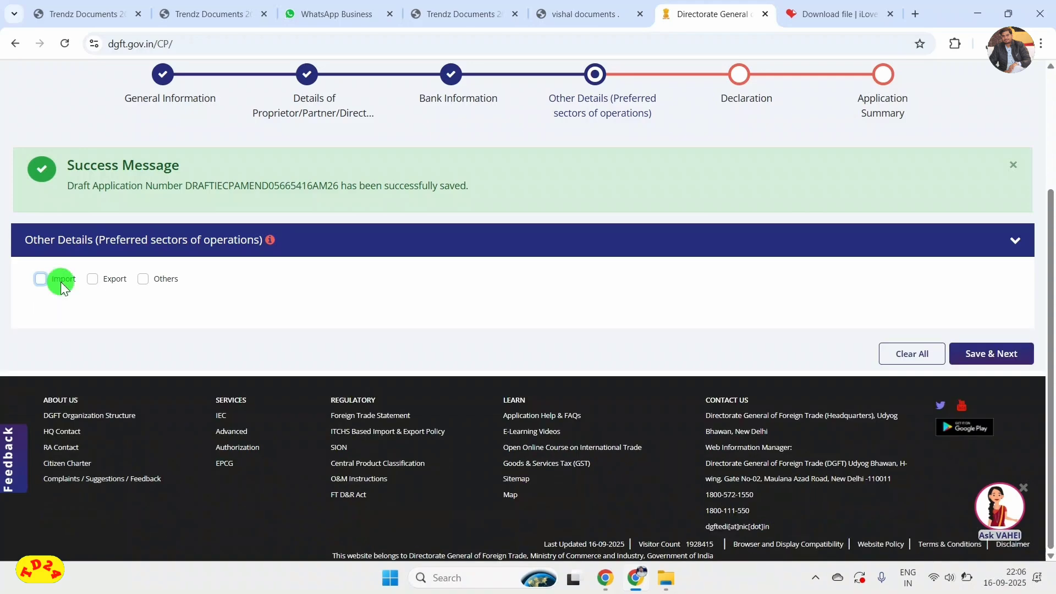
{"action": "left_click", "coordinate": [61, 282]}
- Try the Others goods category under Import, then leave it unticked
{"action": "scroll", "coordinate": [132, 280], "scroll_direction": "down", "scroll_amount": 3}
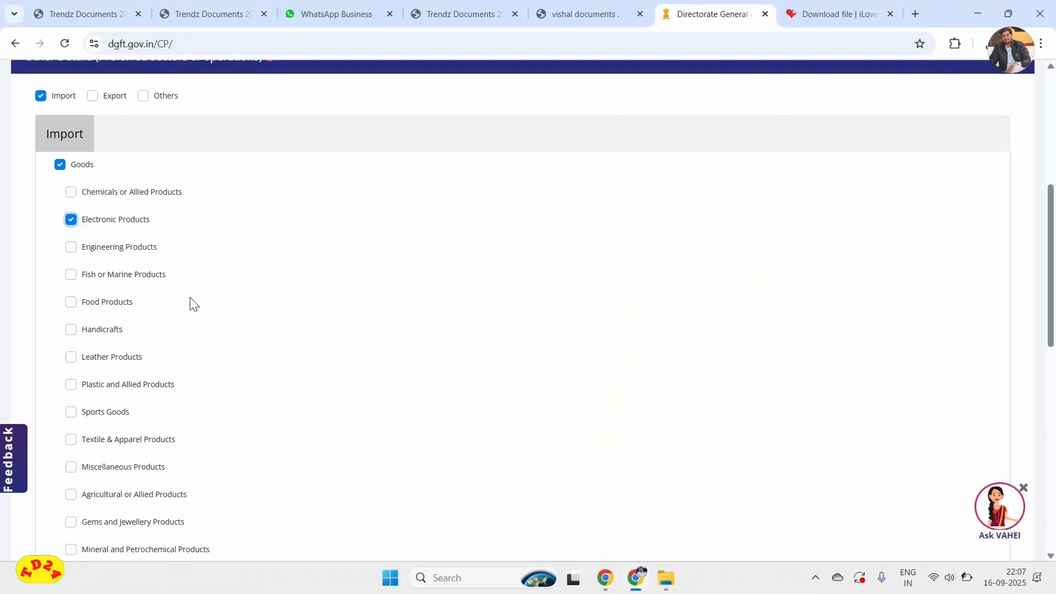
{"action": "scroll", "coordinate": [187, 294], "scroll_direction": "down", "scroll_amount": 3}
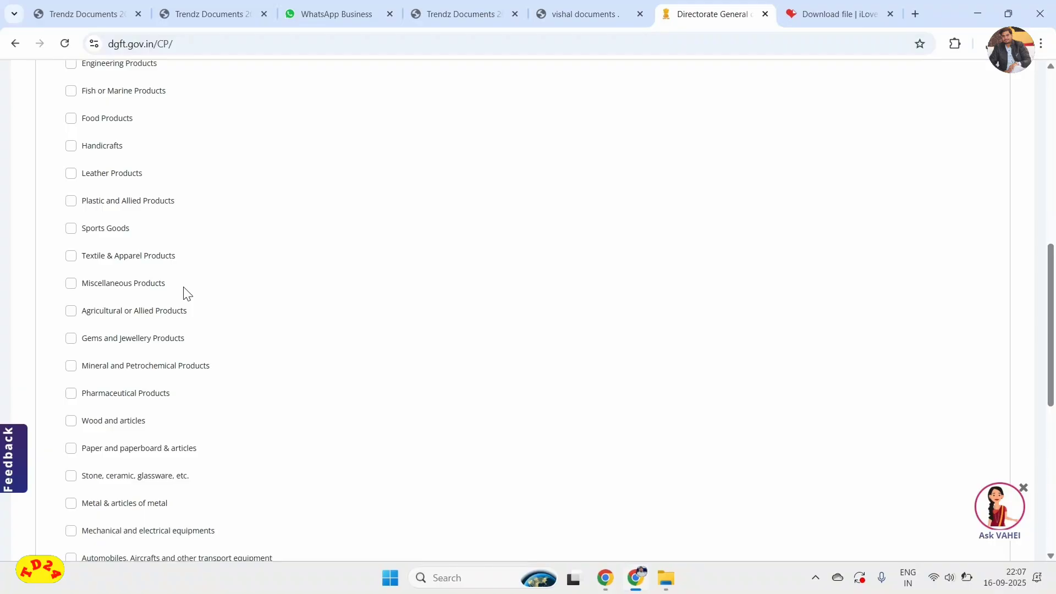
{"action": "scroll", "coordinate": [185, 294], "scroll_direction": "down", "scroll_amount": 7}
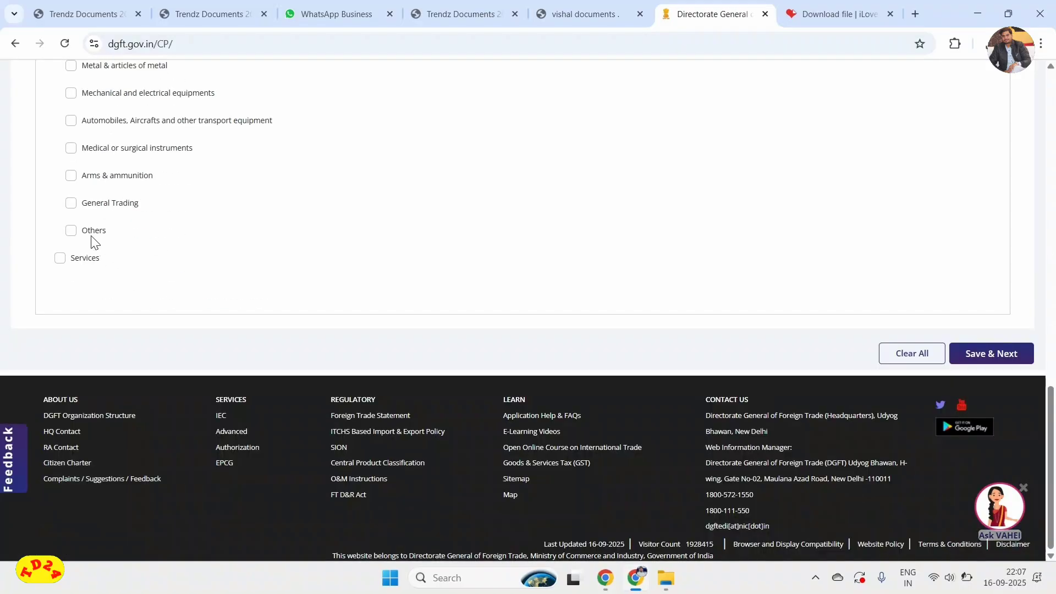
{"action": "left_click", "coordinate": [87, 233]}
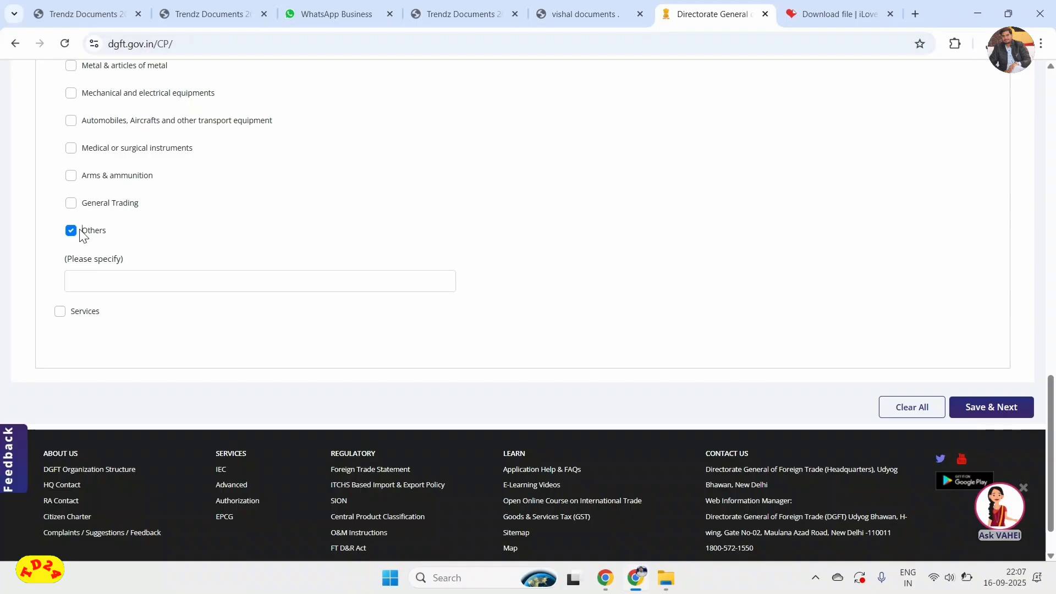
{"action": "left_click", "coordinate": [82, 234]}
{"action": "scroll", "coordinate": [81, 232], "scroll_direction": "up", "scroll_amount": 3}
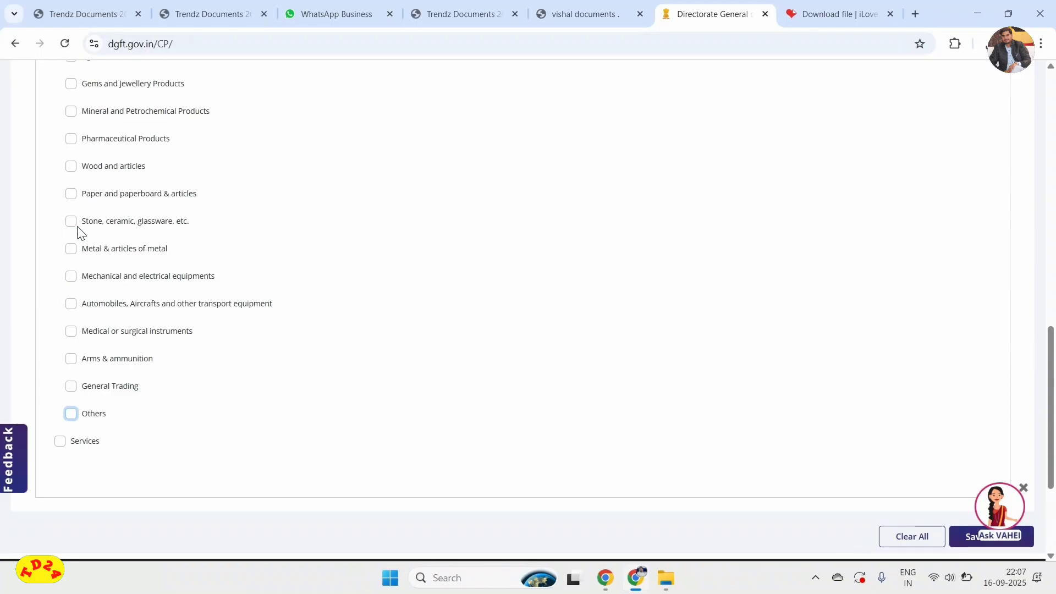
{"action": "scroll", "coordinate": [81, 232], "scroll_direction": "up", "scroll_amount": 6}
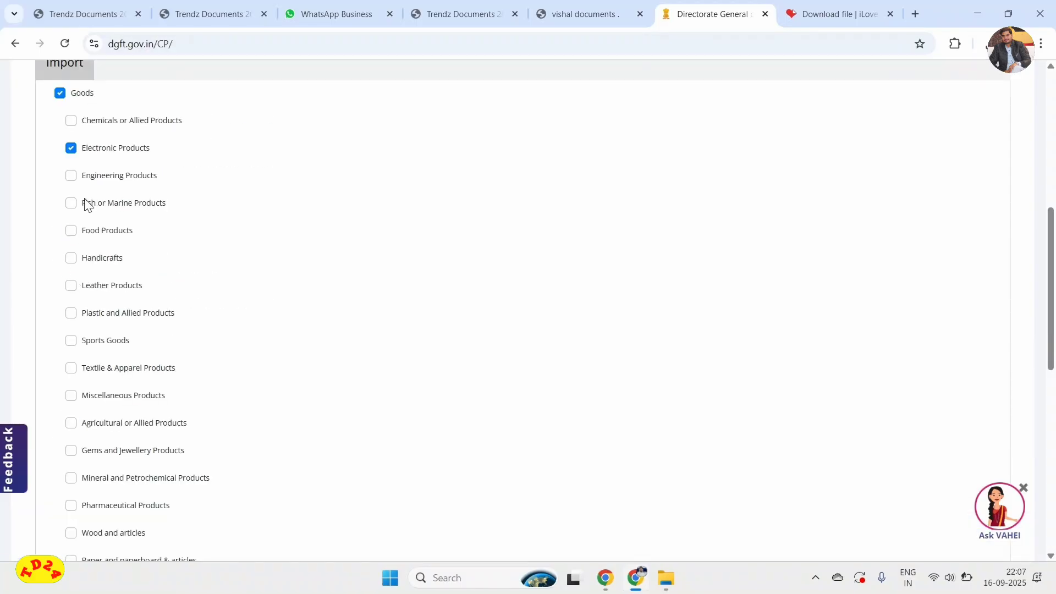
{"action": "scroll", "coordinate": [124, 258], "scroll_direction": "down", "scroll_amount": 3}
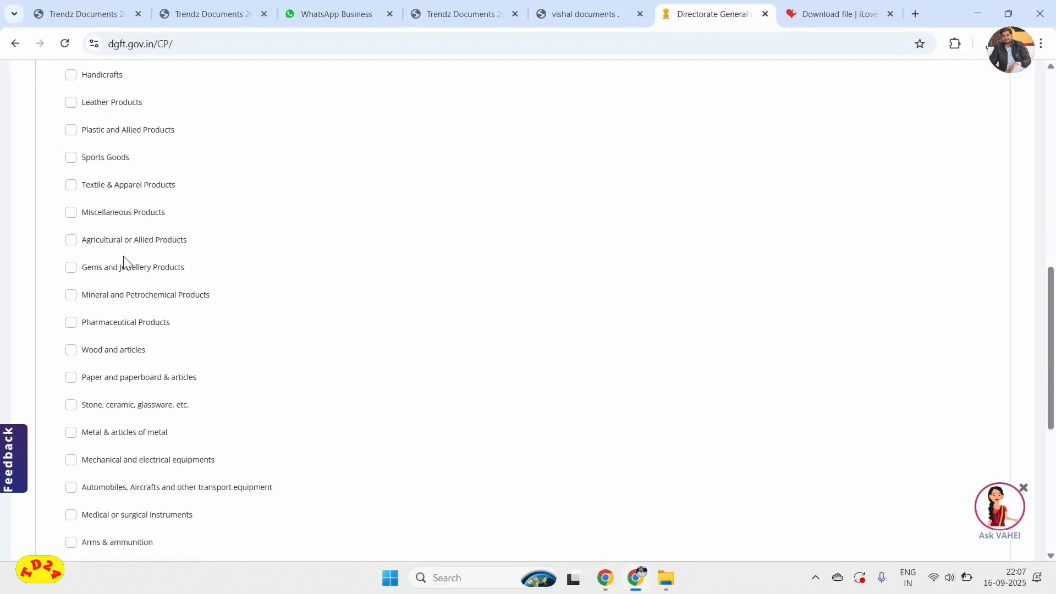
{"action": "scroll", "coordinate": [123, 258], "scroll_direction": "down", "scroll_amount": 6}
{"action": "left_click", "coordinate": [74, 231]}
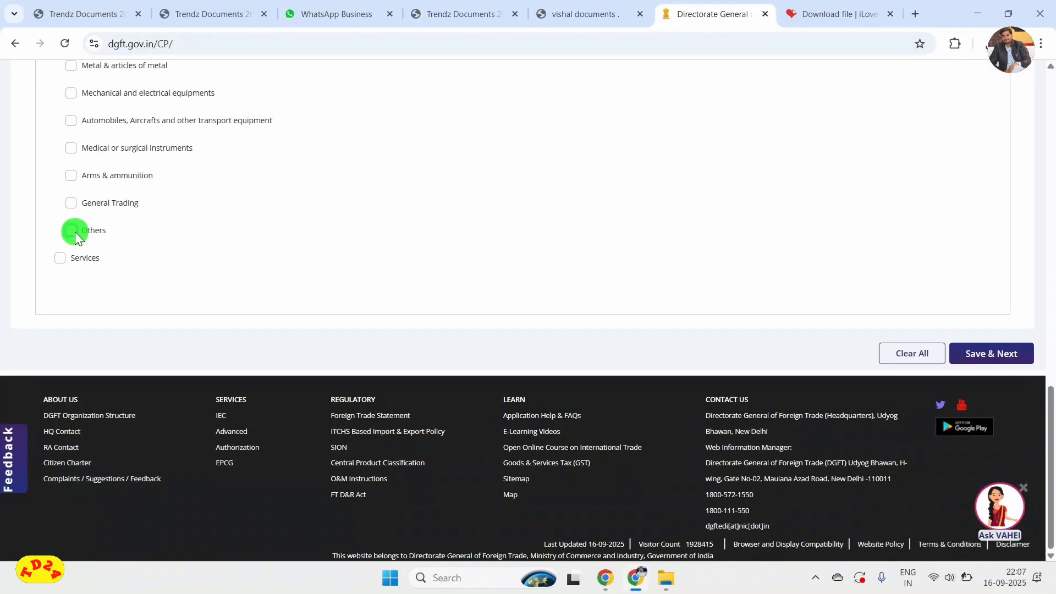
{"action": "left_click", "coordinate": [100, 288]}
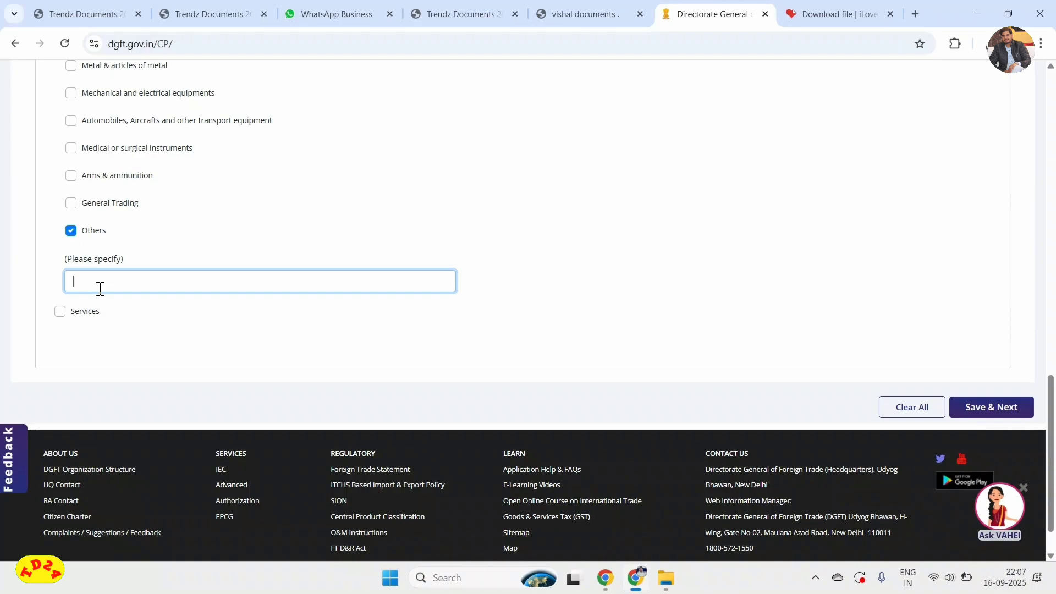
{"action": "left_click", "coordinate": [75, 232]}
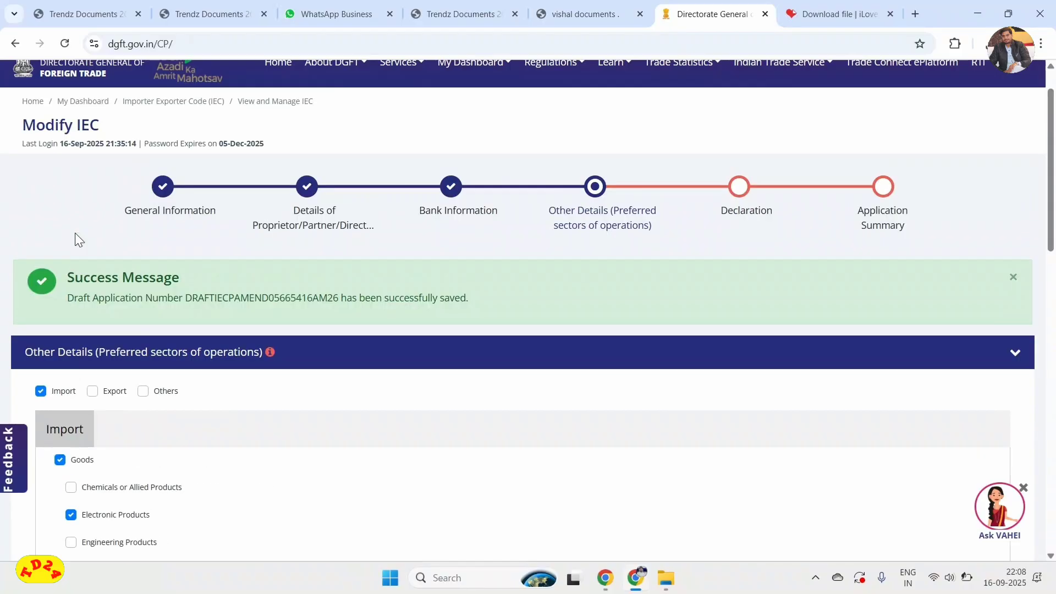
- Add Export with Electronic Products goods as a preferred sector and save the sectors
{"action": "left_click", "coordinate": [92, 391]}
{"action": "scroll", "coordinate": [139, 274], "scroll_direction": "down", "scroll_amount": 3}
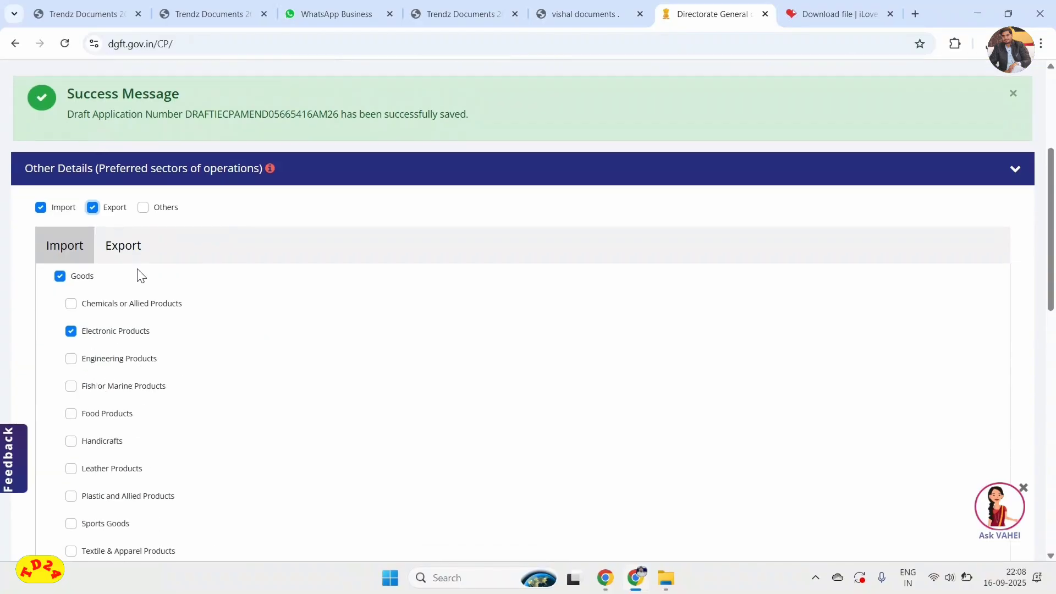
{"action": "left_click", "coordinate": [123, 247]}
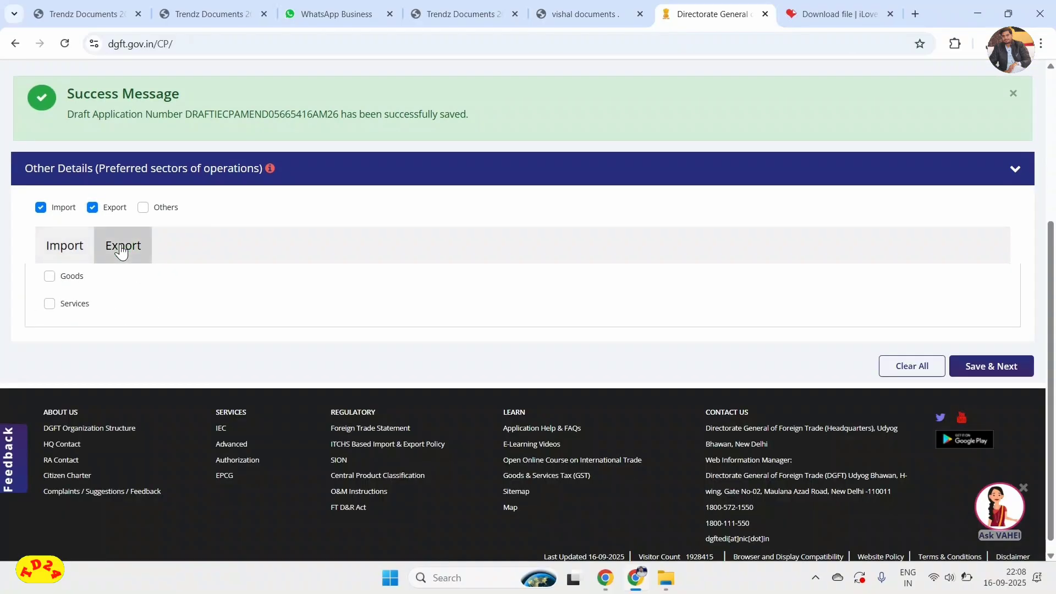
{"action": "left_click", "coordinate": [50, 277]}
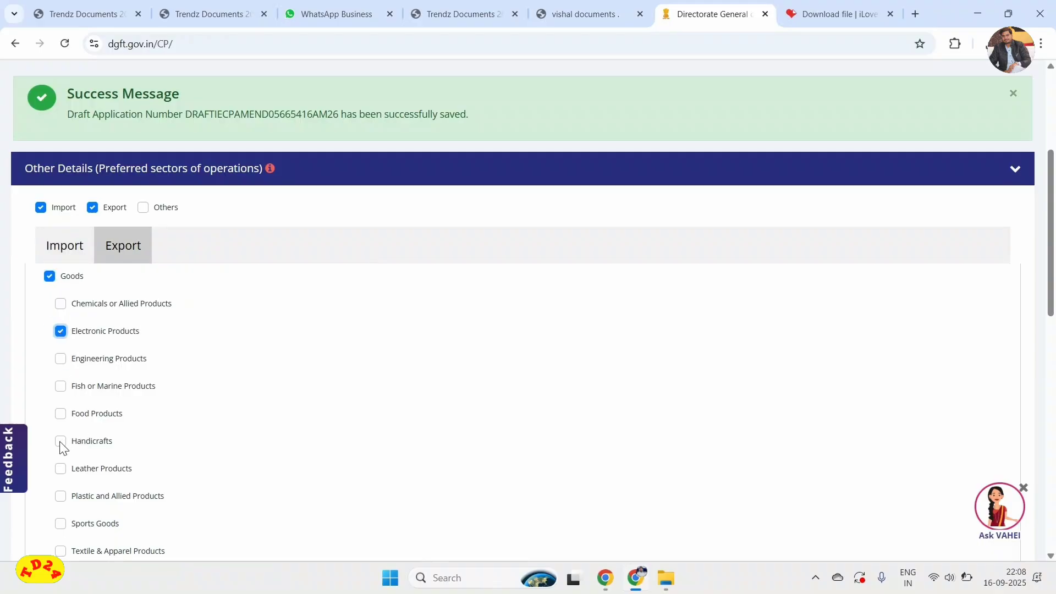
{"action": "scroll", "coordinate": [813, 316], "scroll_direction": "down", "scroll_amount": 10}
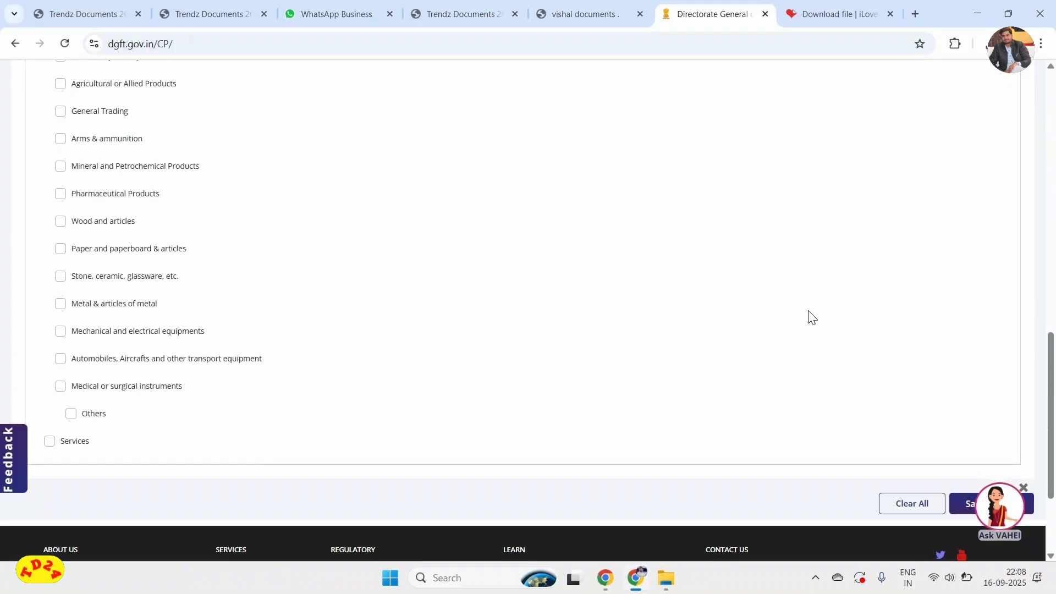
{"action": "left_click", "coordinate": [968, 502]}
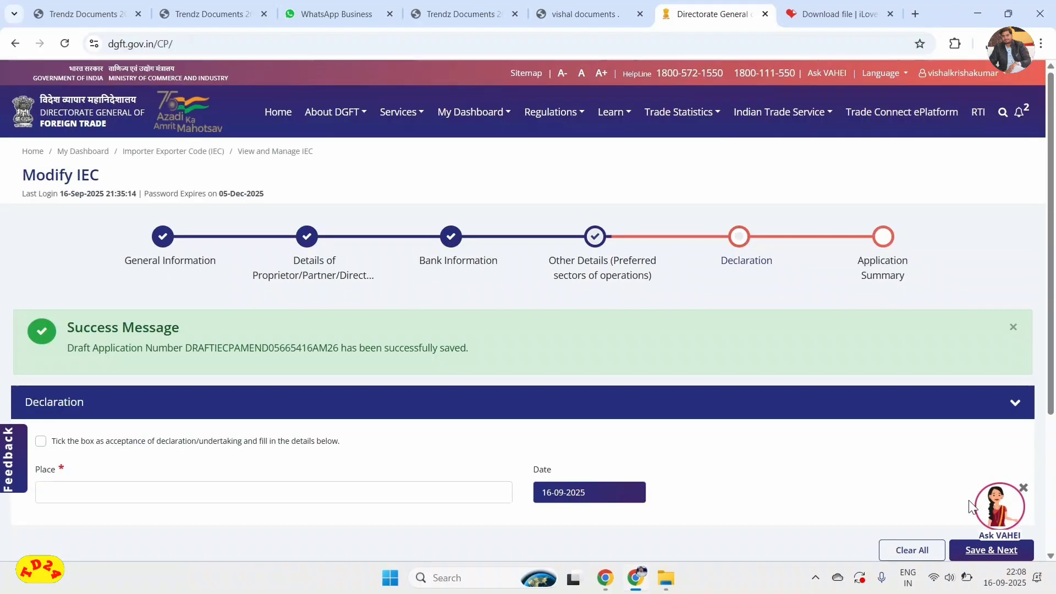
- Accept the declaration with Place MUMBAI, save, and scroll the Rs. 200 summary to Sign
{"action": "scroll", "coordinate": [601, 422], "scroll_direction": "down", "scroll_amount": 5}
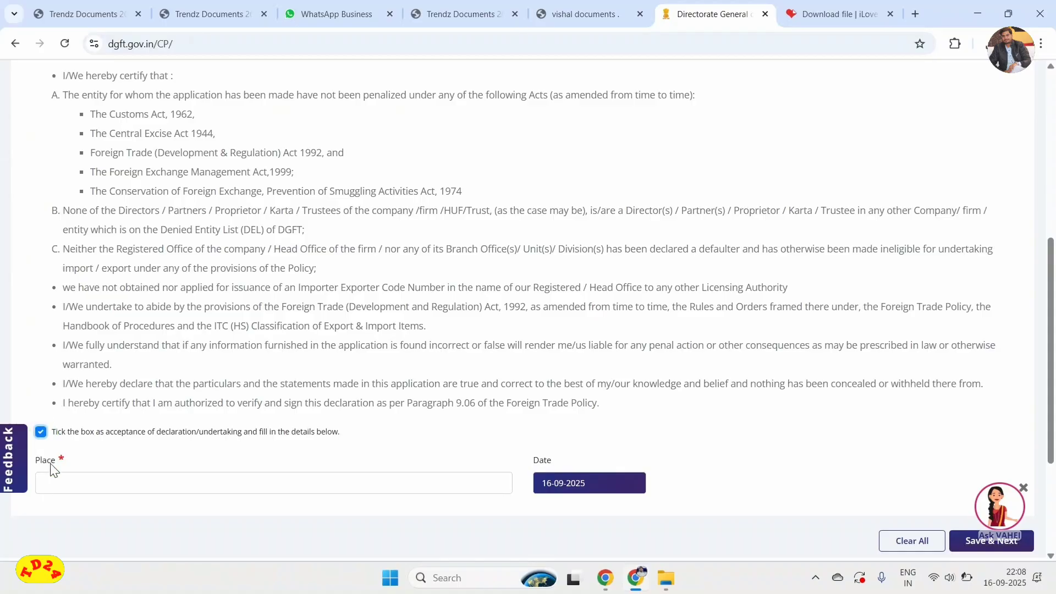
{"action": "left_click", "coordinate": [56, 479]}
{"action": "type", "text": "MUMBAI"}
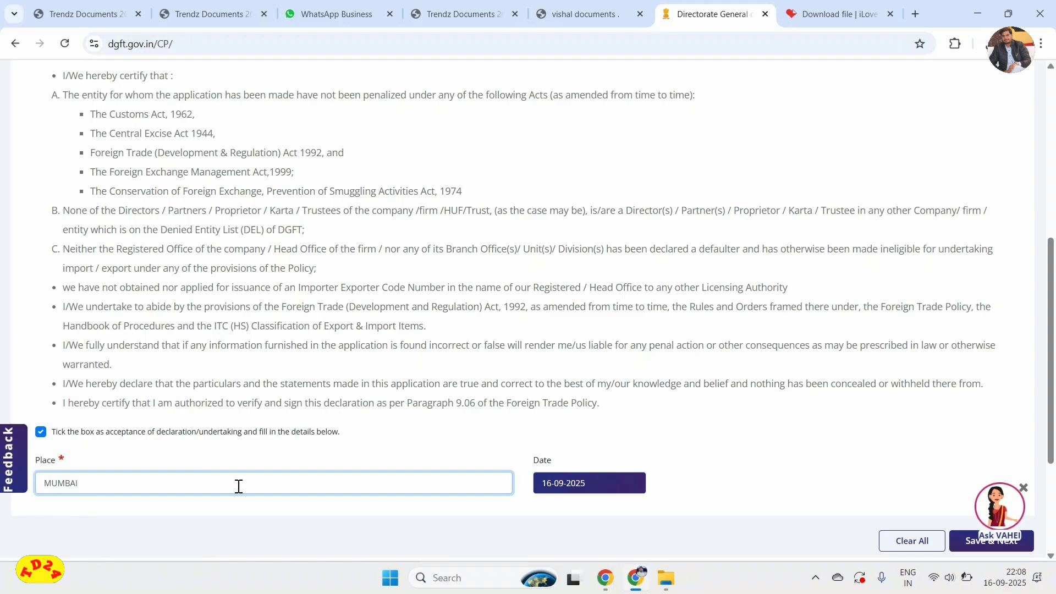
{"action": "scroll", "coordinate": [599, 464], "scroll_direction": "down", "scroll_amount": 3}
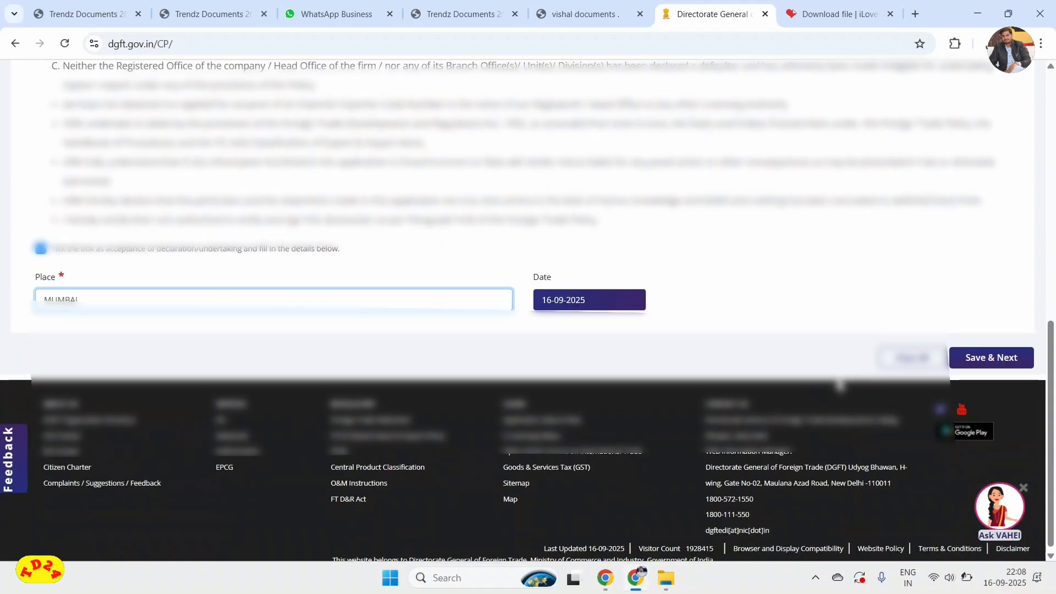
{"action": "left_click", "coordinate": [1006, 359]}
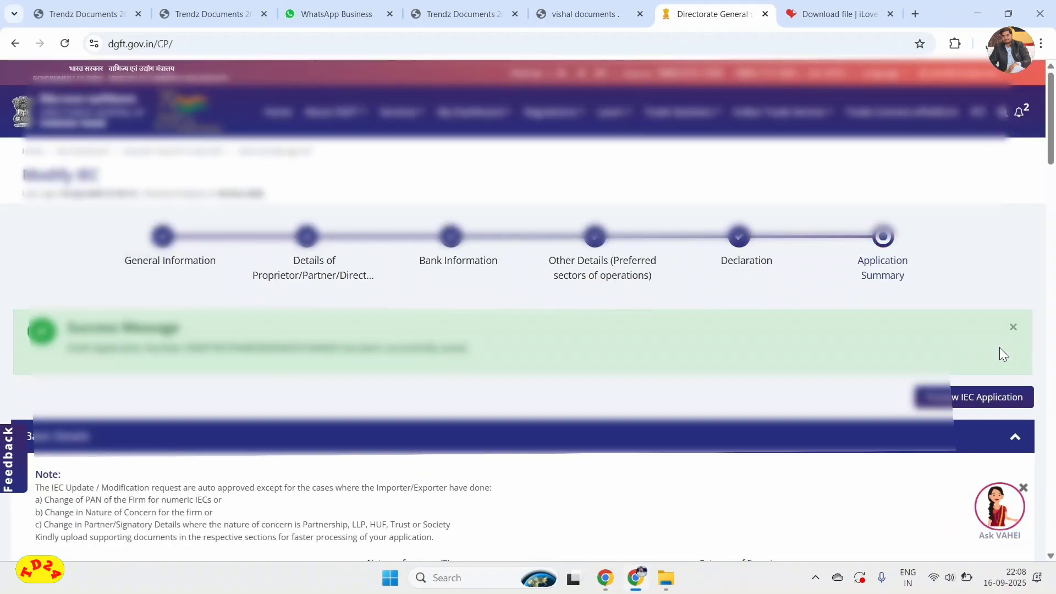
{"action": "scroll", "coordinate": [879, 359], "scroll_direction": "down", "scroll_amount": 10}
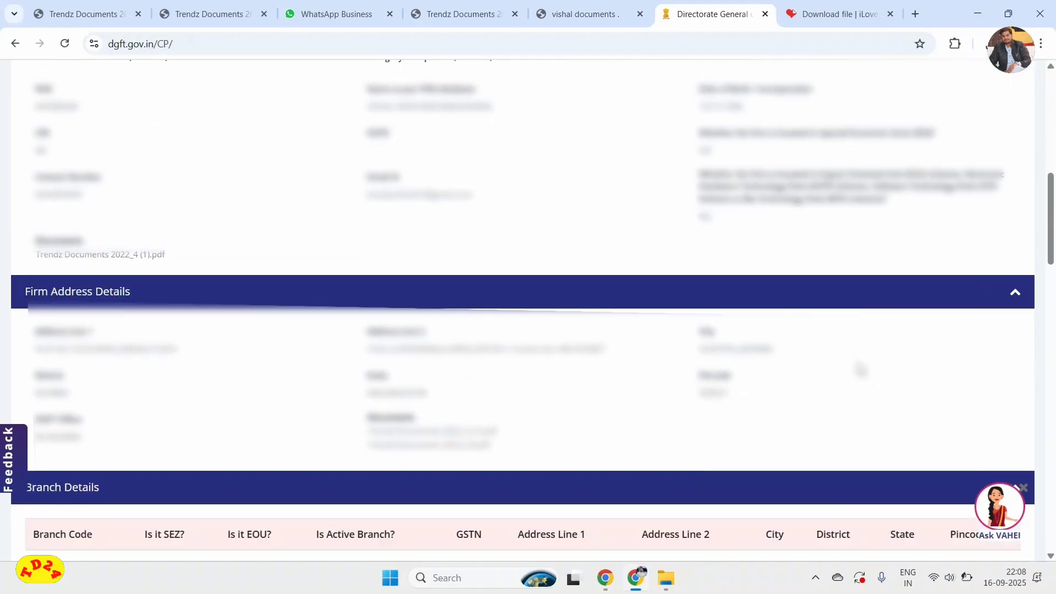
{"action": "scroll", "coordinate": [860, 369], "scroll_direction": "down", "scroll_amount": 15}
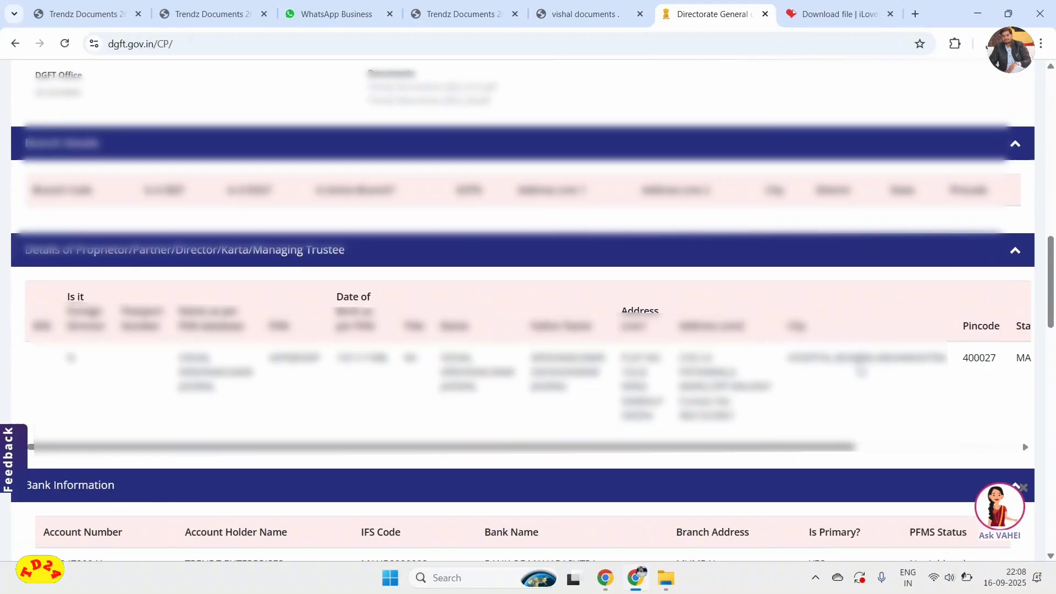
{"action": "scroll", "coordinate": [861, 370], "scroll_direction": "down", "scroll_amount": 10}
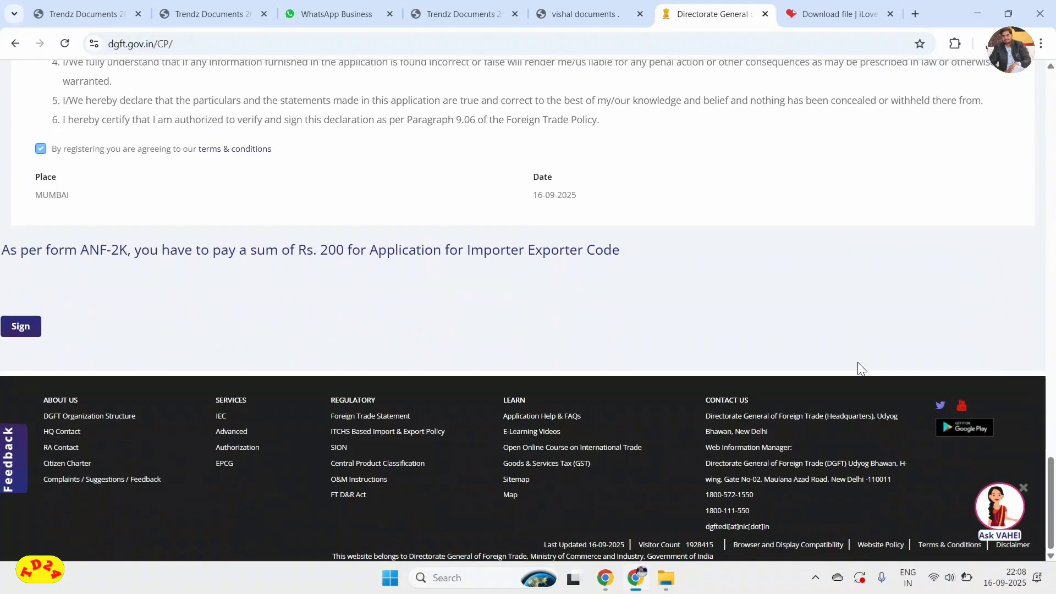
- Sign the application with Aadhaar e-Sign and give e-KYC consent to continue to C-DAC
{"action": "left_click", "coordinate": [22, 326]}
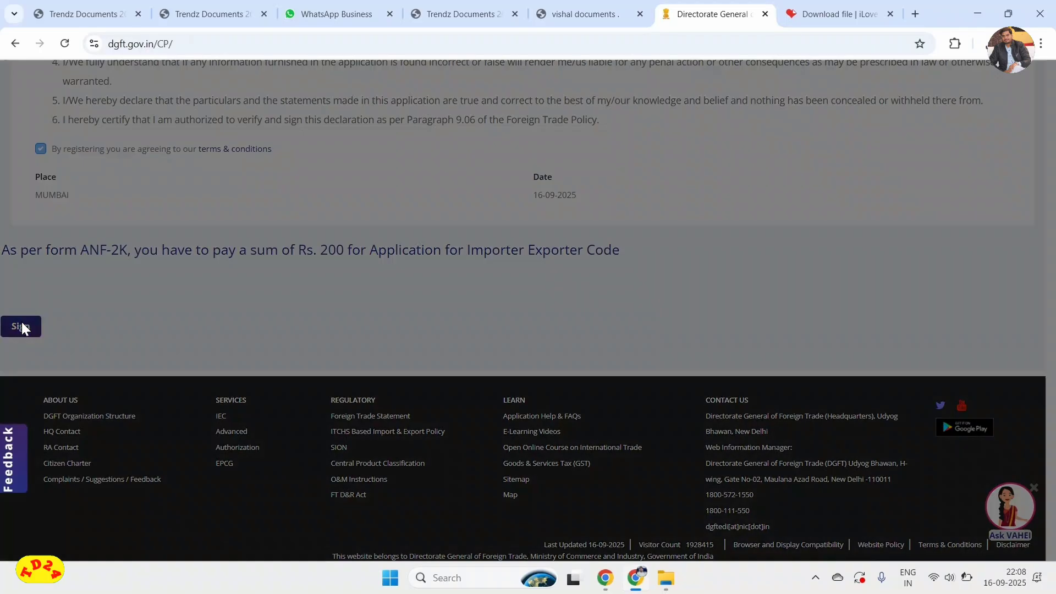
{"action": "left_click", "coordinate": [544, 327]}
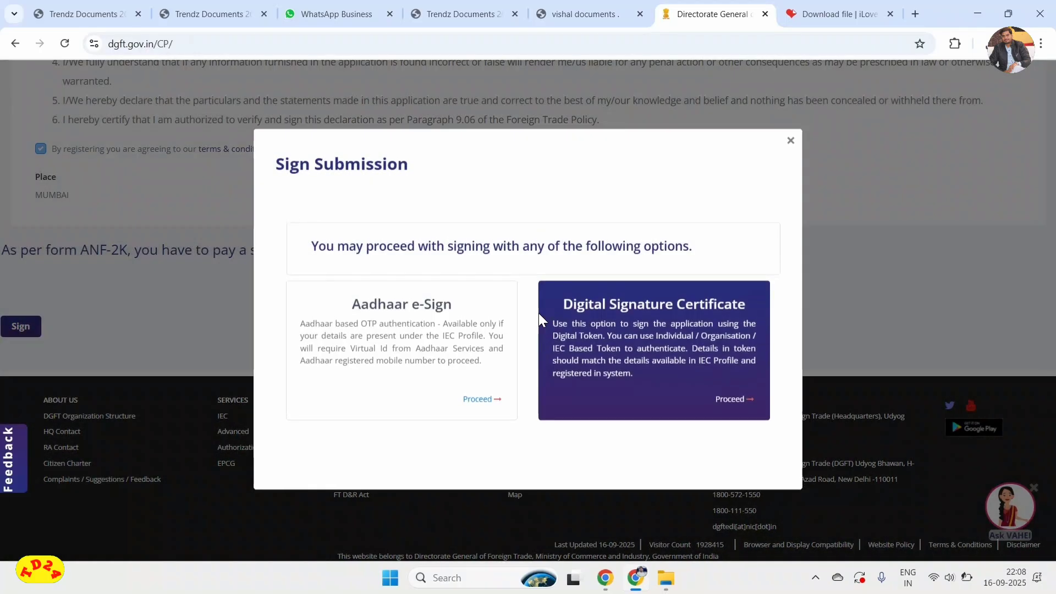
{"action": "left_click", "coordinate": [476, 400]}
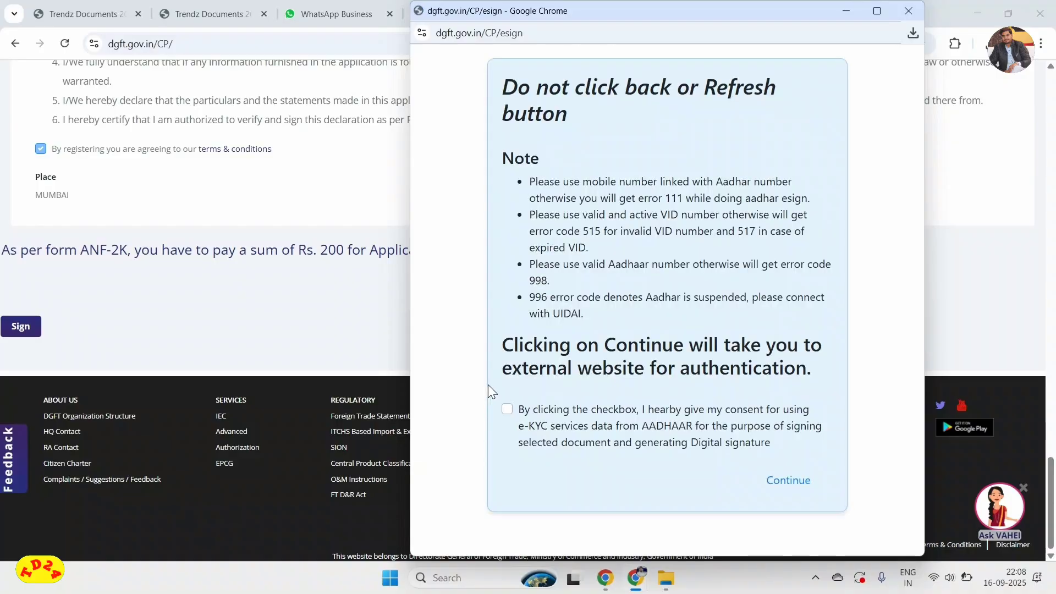
{"action": "left_click", "coordinate": [507, 409]}
{"action": "left_click", "coordinate": [786, 481]}
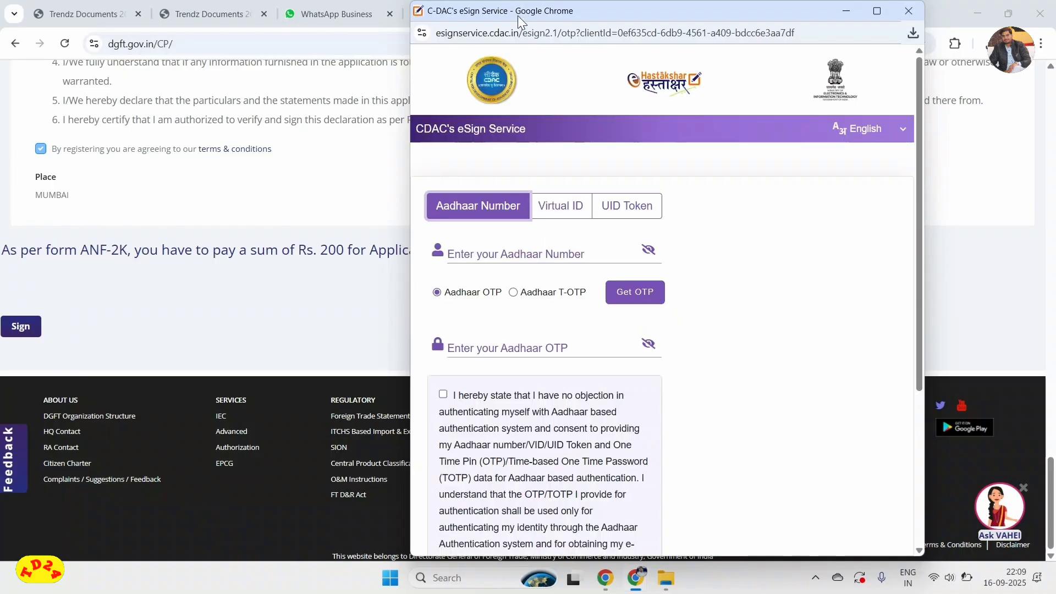
- Enter the Aadhaar number and the received OTP, then submit to e-sign the application
{"action": "left_click", "coordinate": [505, 253]}
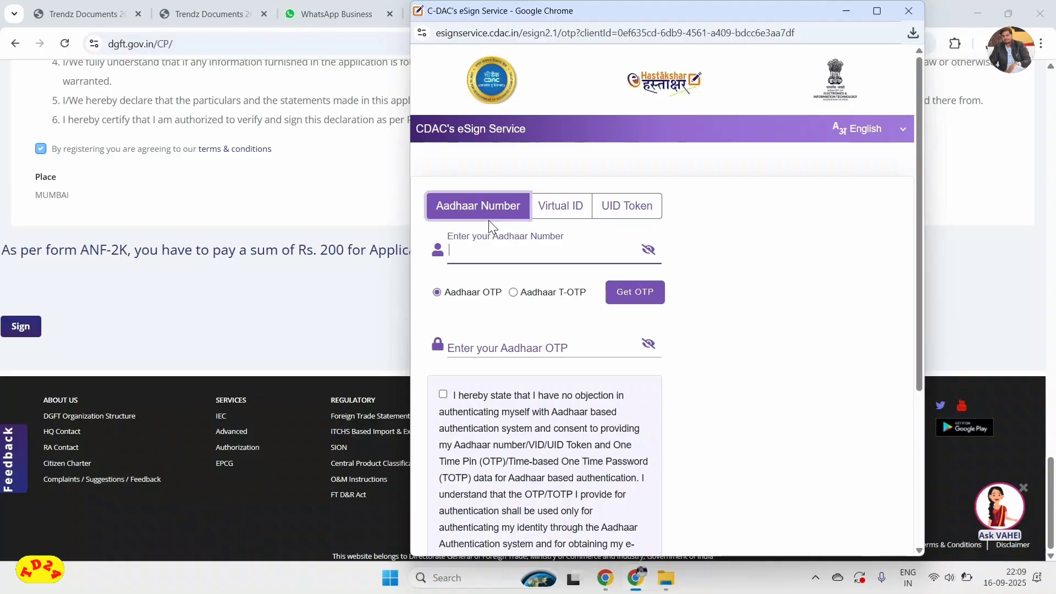
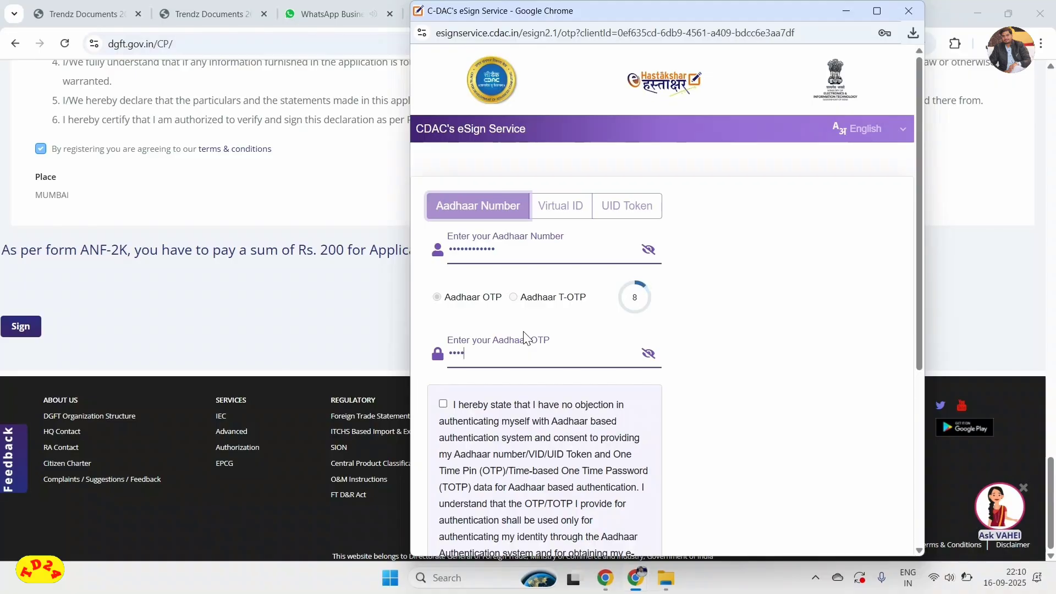
{"action": "scroll", "coordinate": [609, 301], "scroll_direction": "down", "scroll_amount": 4}
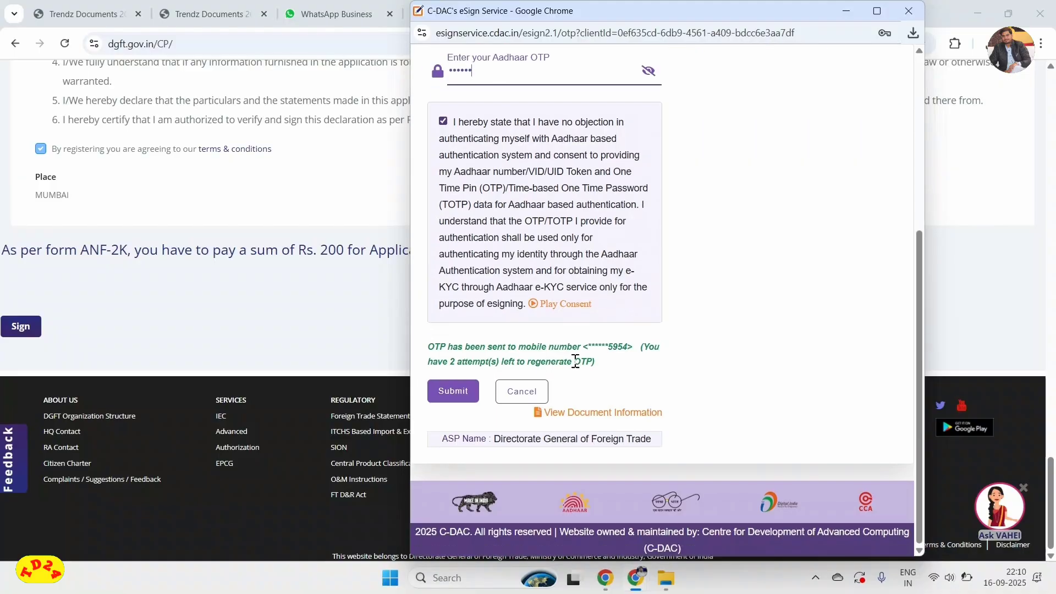
{"action": "left_click", "coordinate": [469, 394]}
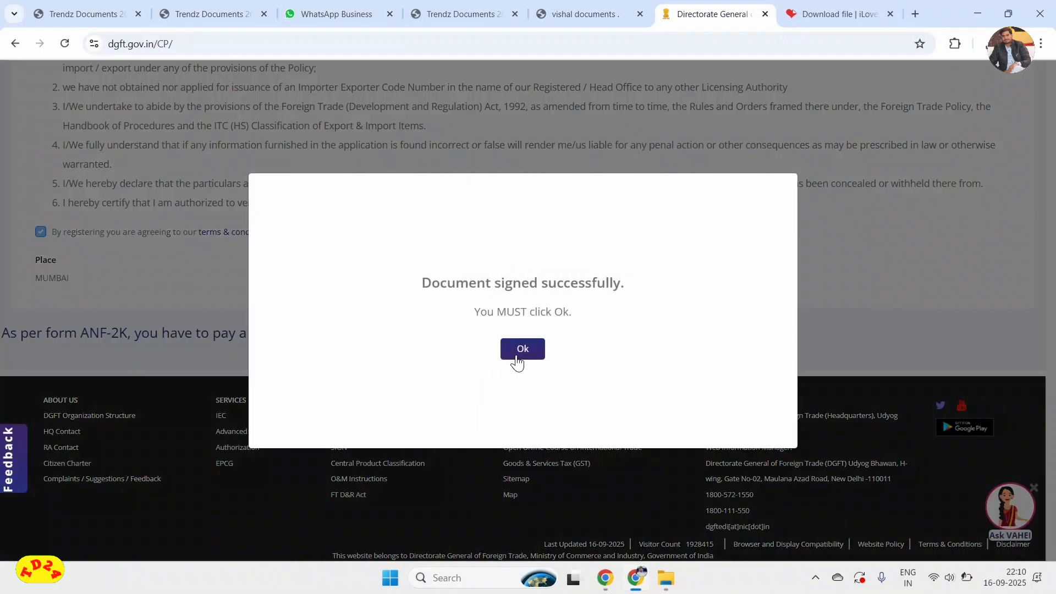
- Acknowledge the signing success, submit the Rs. 200 fee for payment and reach Bharatkosh's Confirm button
{"action": "left_click", "coordinate": [518, 352]}
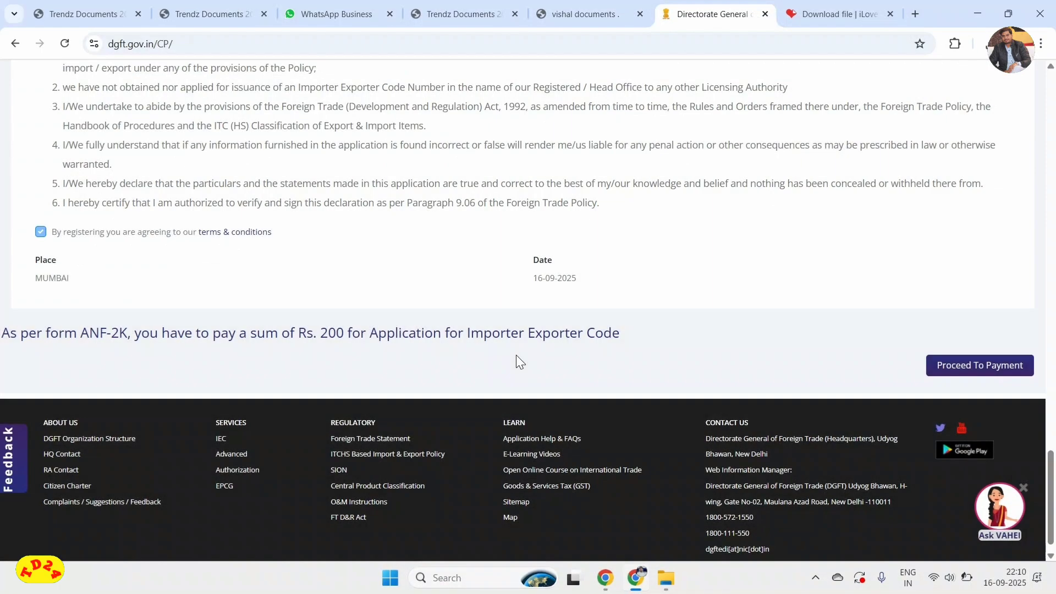
{"action": "left_click", "coordinate": [958, 365]}
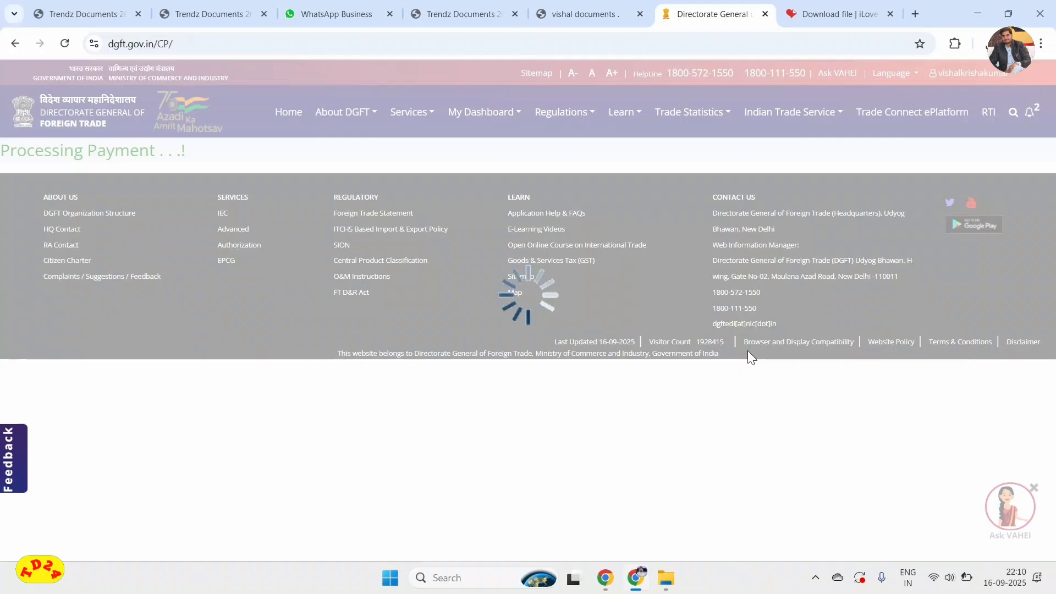
{"action": "scroll", "coordinate": [544, 355], "scroll_direction": "down", "scroll_amount": 3}
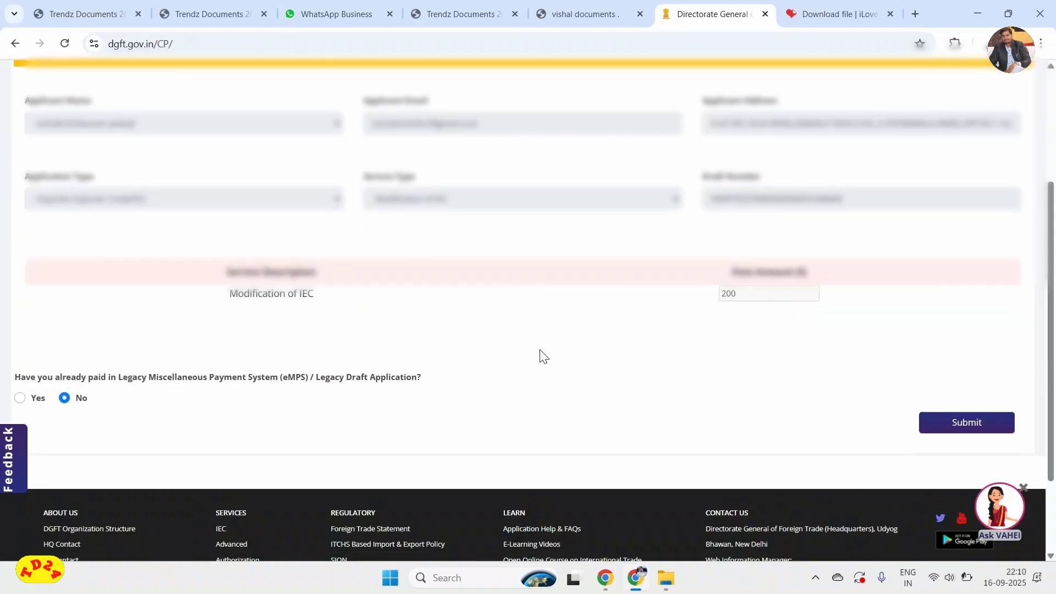
{"action": "left_click", "coordinate": [925, 423]}
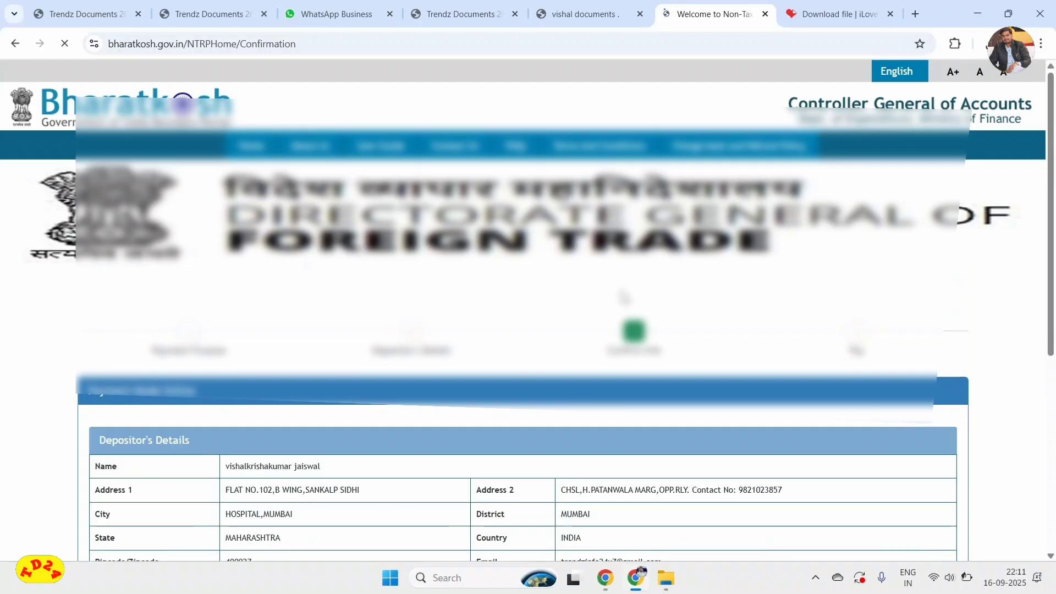
{"action": "scroll", "coordinate": [627, 298], "scroll_direction": "down", "scroll_amount": 6}
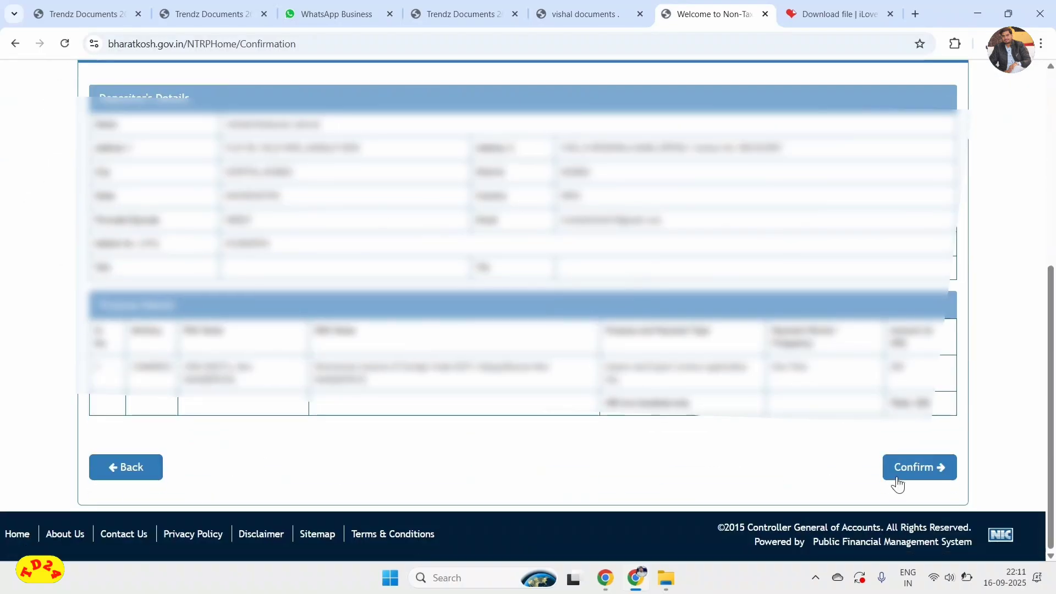
{"action": "left_click", "coordinate": [1002, 447]}
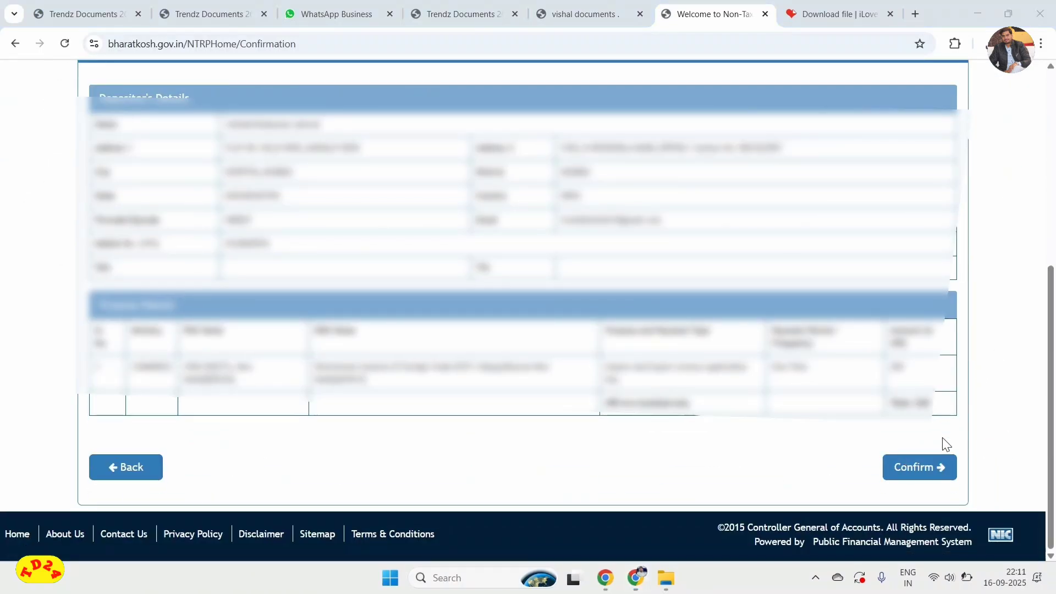
- Confirm the depositor details, select UPI as payment method and type the captcha text
{"action": "left_click", "coordinate": [927, 467]}
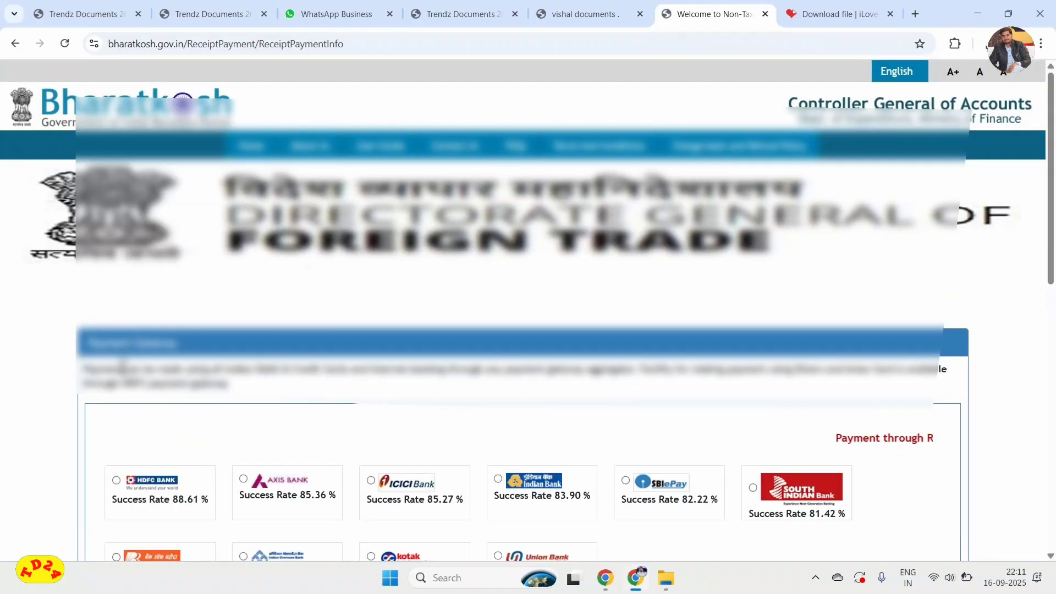
{"action": "scroll", "coordinate": [122, 368], "scroll_direction": "down", "scroll_amount": 6}
{"action": "left_click", "coordinate": [380, 327]}
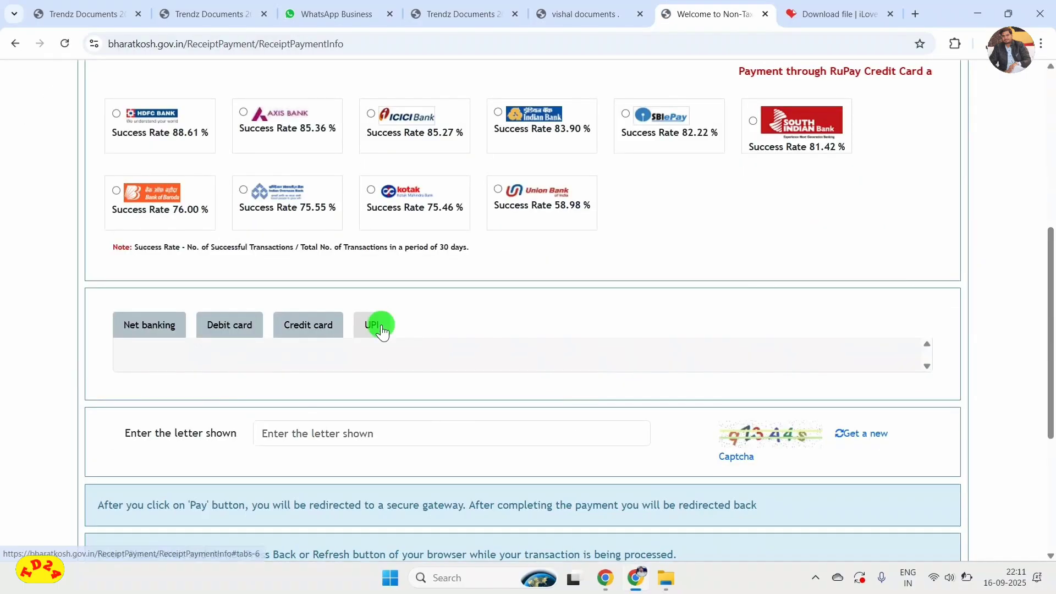
{"action": "left_click", "coordinate": [342, 172]}
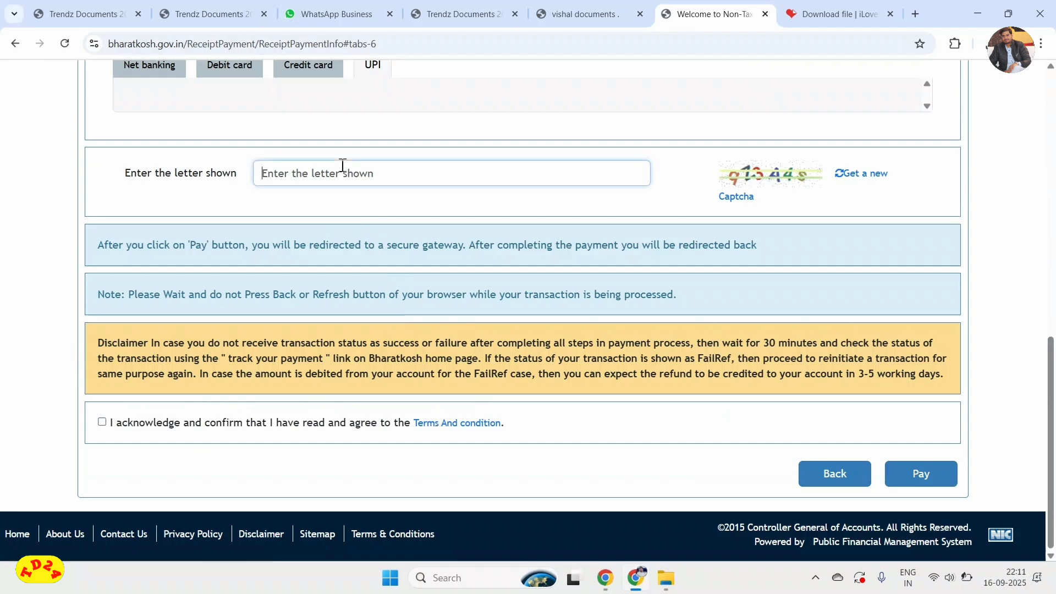
{"action": "type", "text": "Q"}
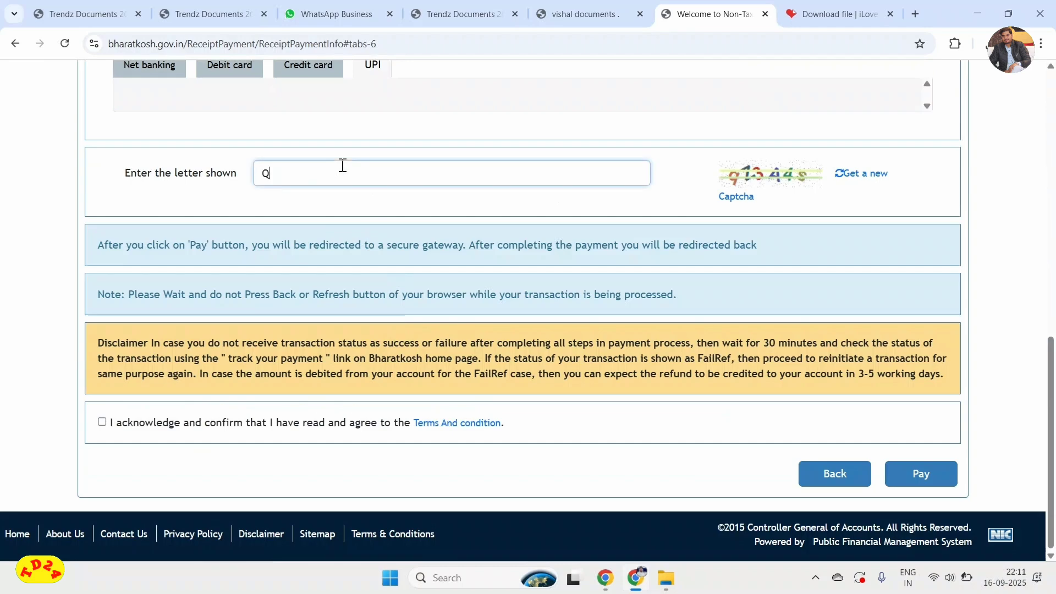
{"action": "key", "text": "BackSpace"}
{"action": "key", "text": "Tab"}
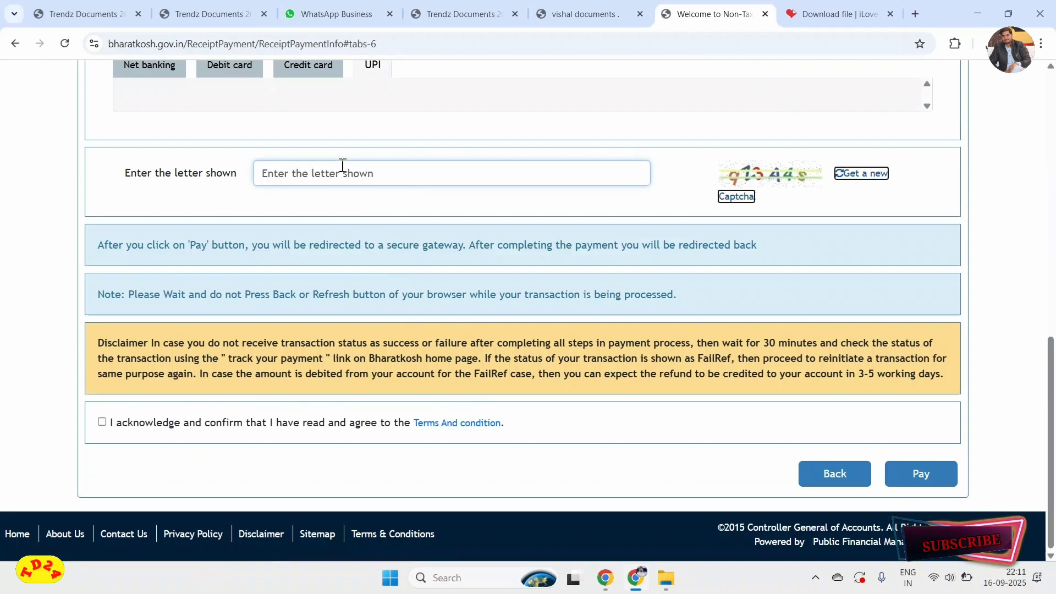
{"action": "left_click", "coordinate": [327, 169]}
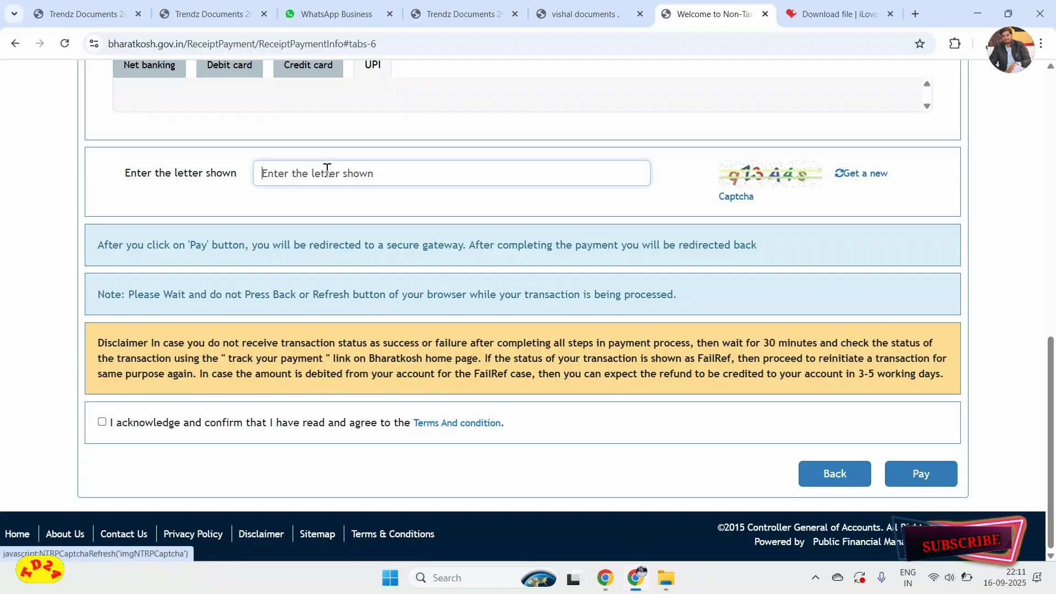
{"action": "type", "text": "q"}
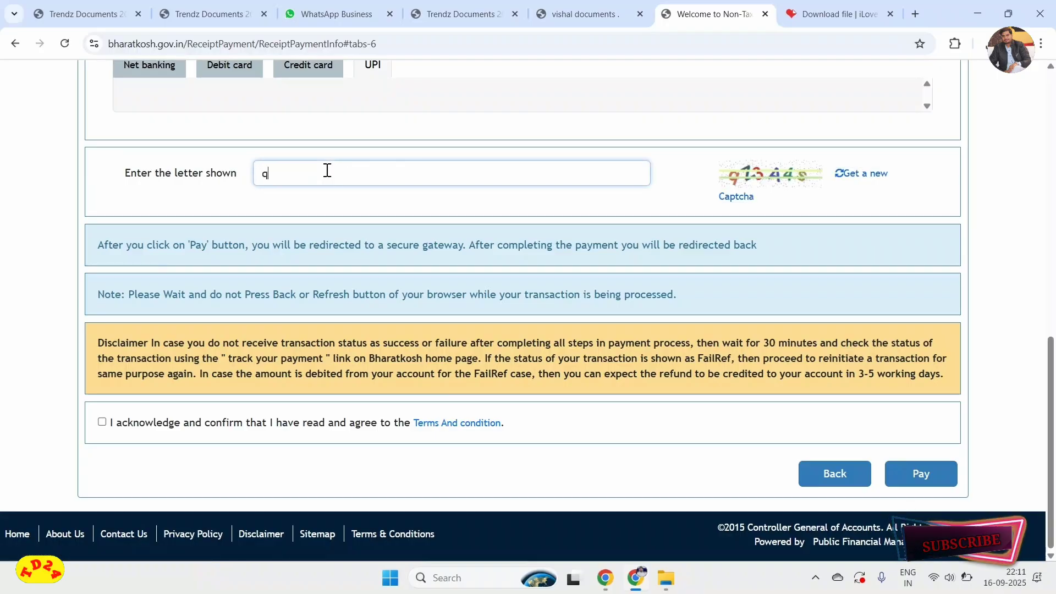
{"action": "type", "text": "z3A4s"}
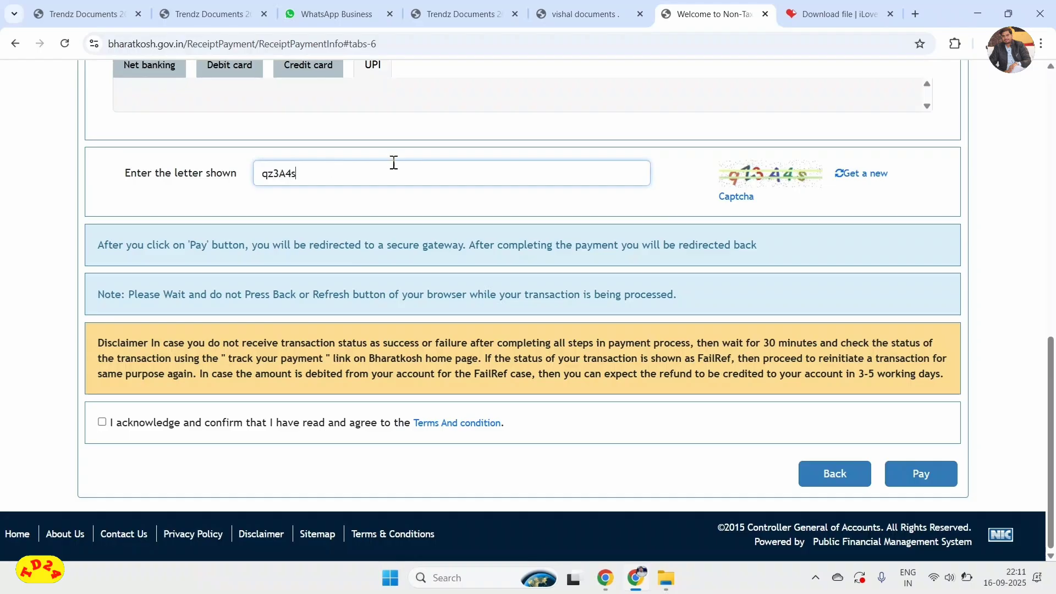
- Accept the terms, attempt payment, then load a new captcha after the warning and retype it
{"action": "left_click", "coordinate": [102, 422]}
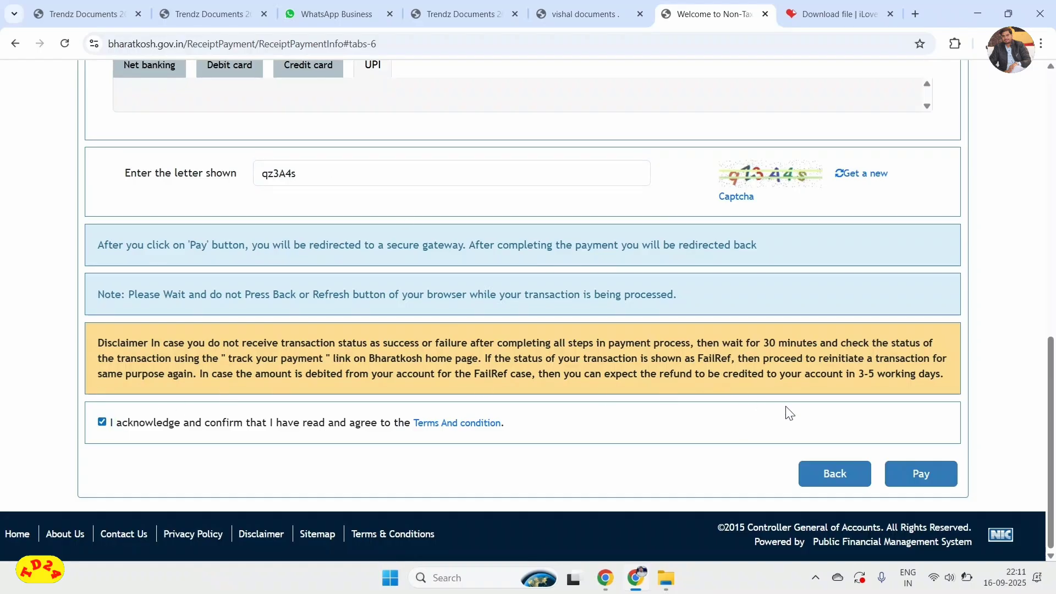
{"action": "left_click", "coordinate": [895, 473]}
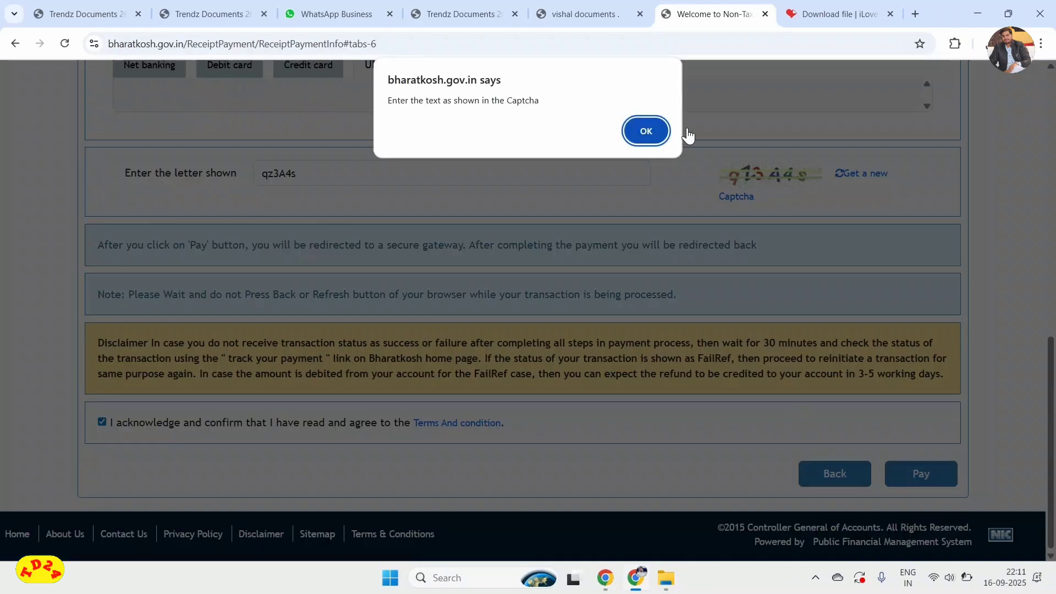
{"action": "left_click", "coordinate": [644, 131]}
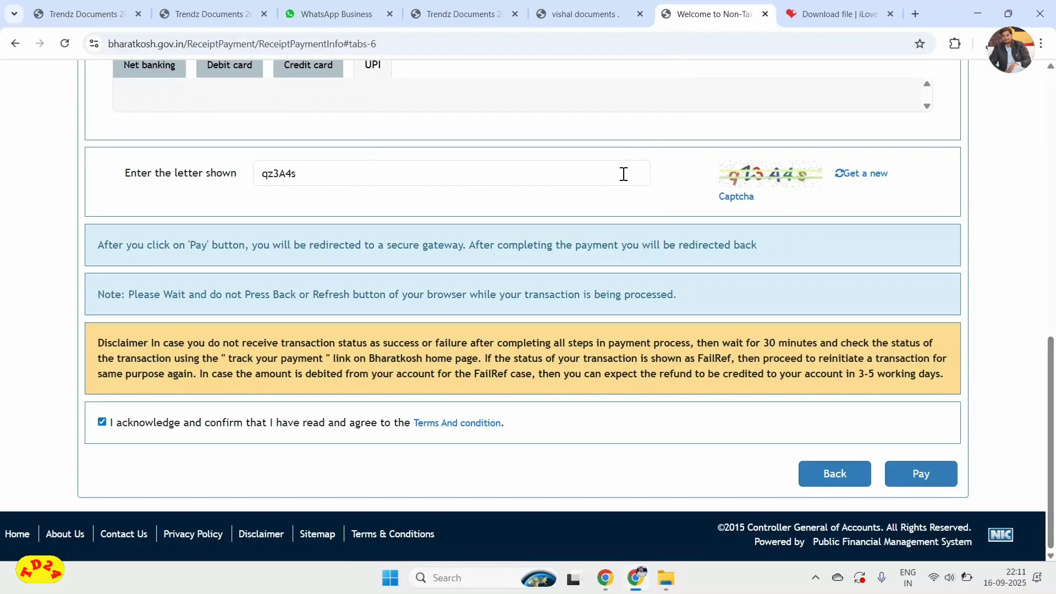
{"action": "left_click", "coordinate": [848, 179]}
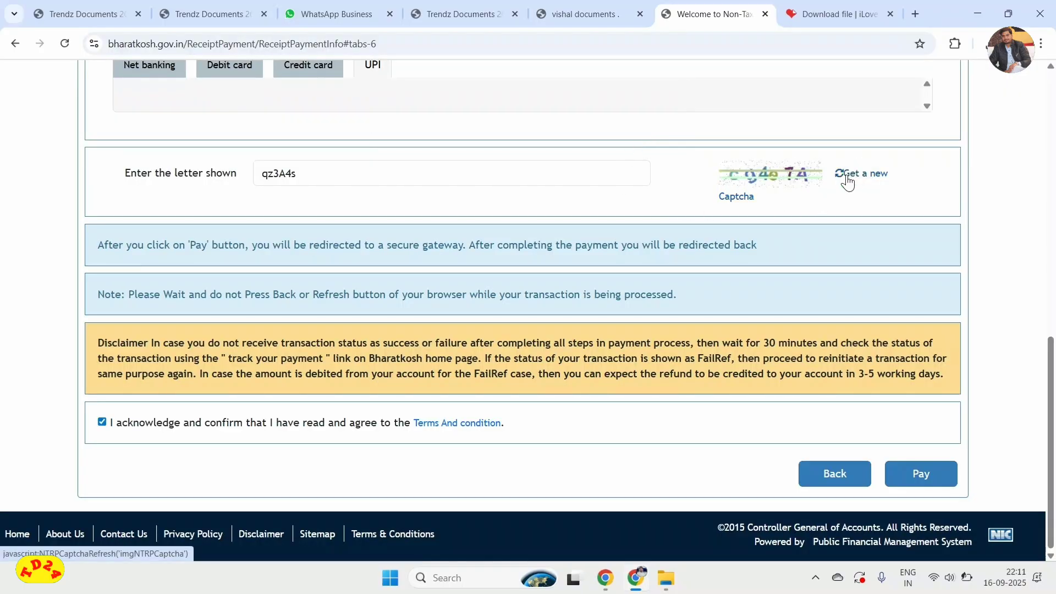
{"action": "left_click", "coordinate": [330, 165]}
{"action": "key", "text": "BackSpace"}
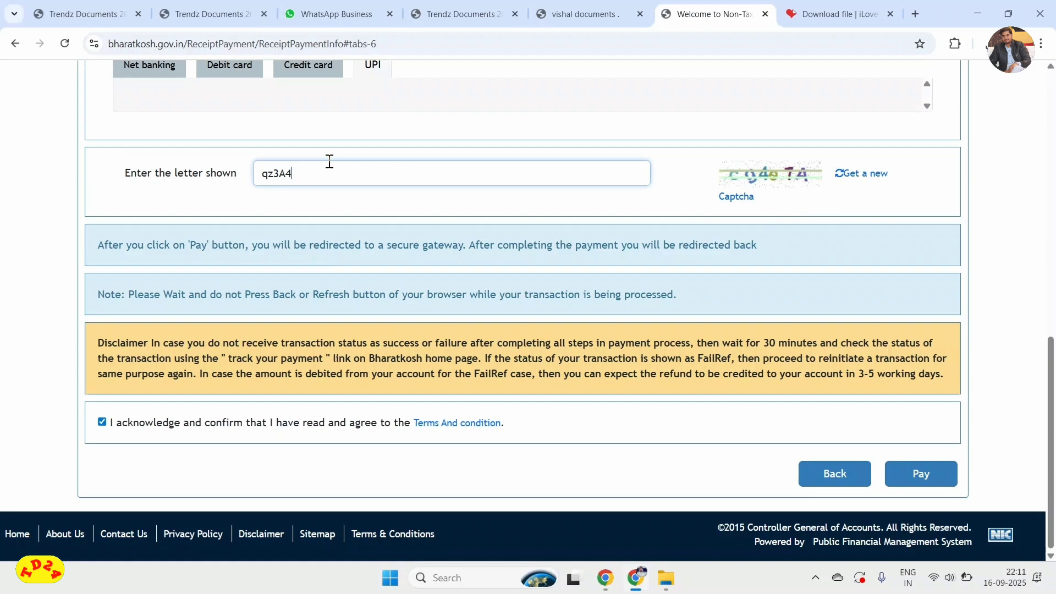
{"action": "key", "text": "BackSpace"}
{"action": "key", "text": "BackSpace"}
{"action": "key", "text": "BackSpace"}
{"action": "key", "text": "BackSpace"}
{"action": "key", "text": "BackSpace"}
{"action": "type", "text": "cg4"}
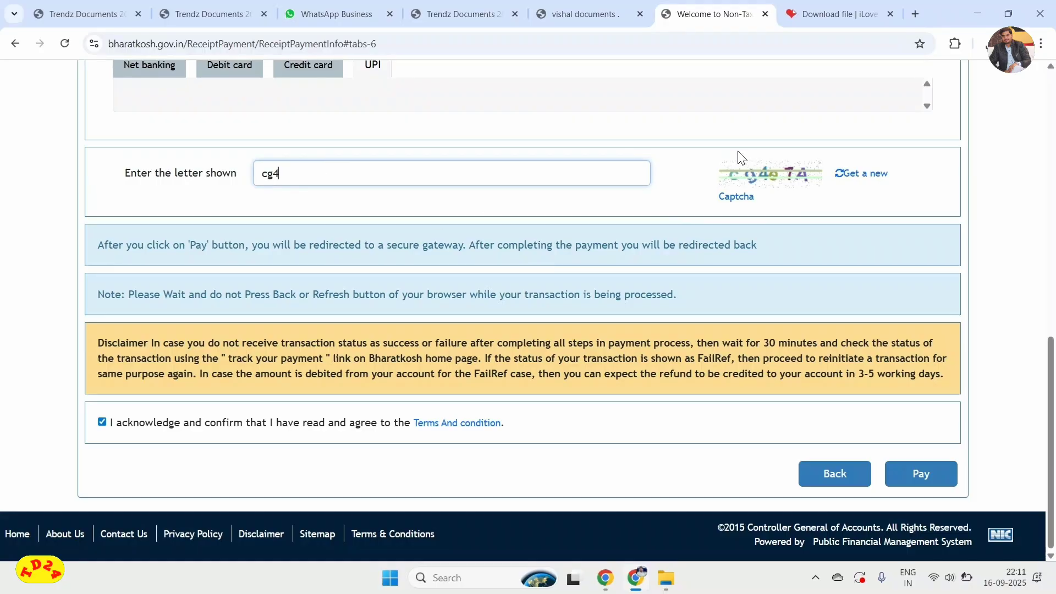
{"action": "type", "text": "e7A"}
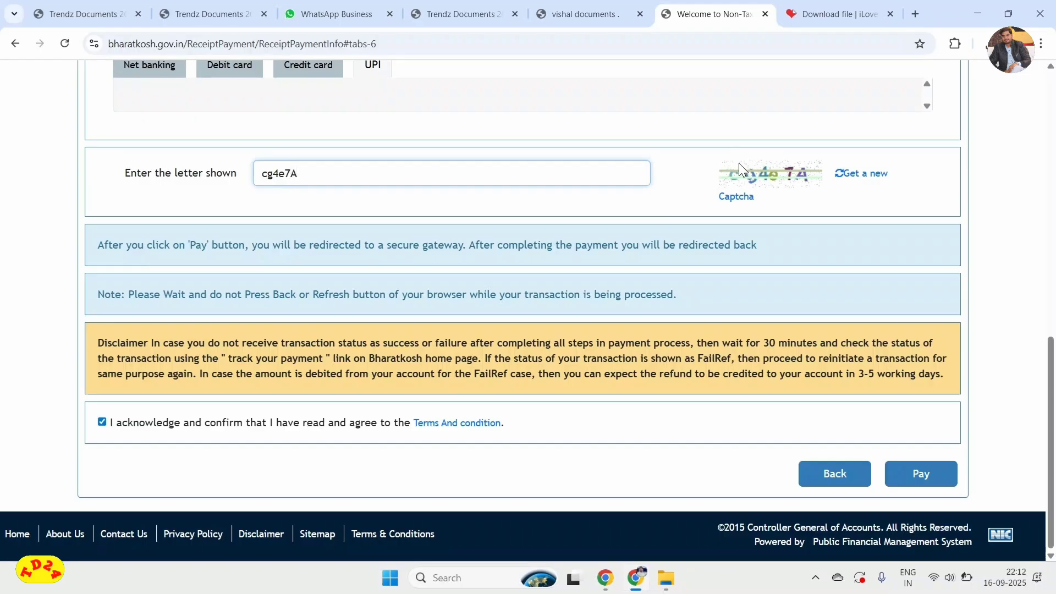
- Submit the payment with the new captcha, then re-select UPI as payment method
{"action": "left_click", "coordinate": [942, 473]}
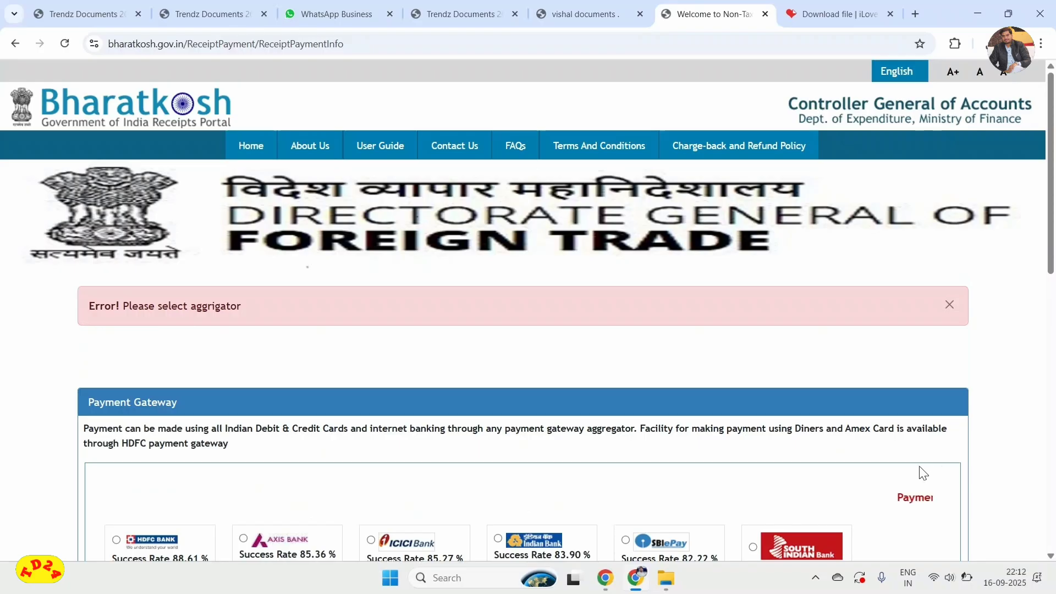
{"action": "scroll", "coordinate": [552, 342], "scroll_direction": "down", "scroll_amount": 3}
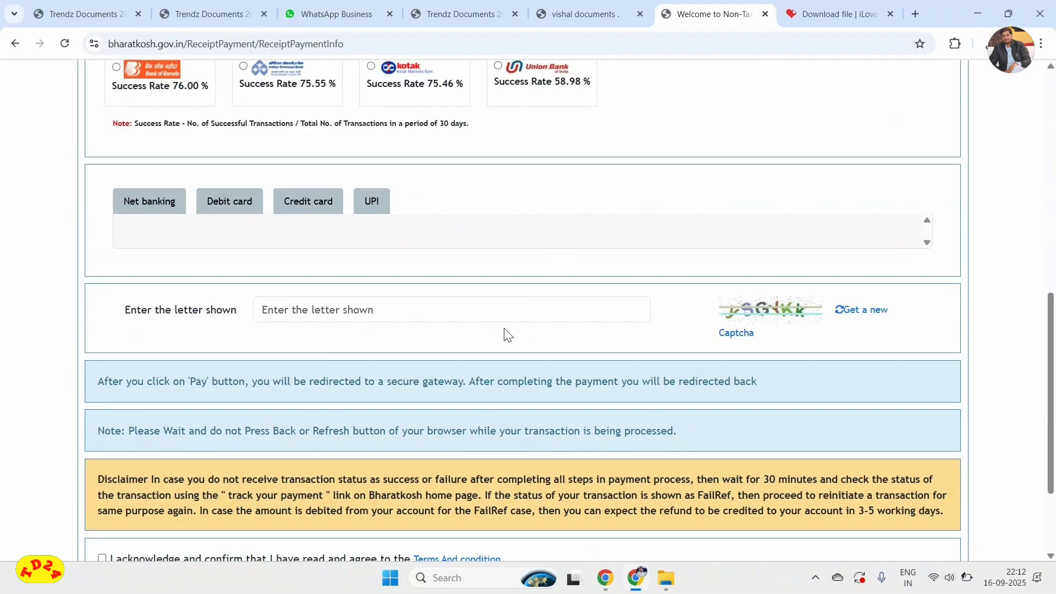
{"action": "scroll", "coordinate": [539, 338], "scroll_direction": "down", "scroll_amount": 6}
{"action": "left_click", "coordinate": [365, 212]}
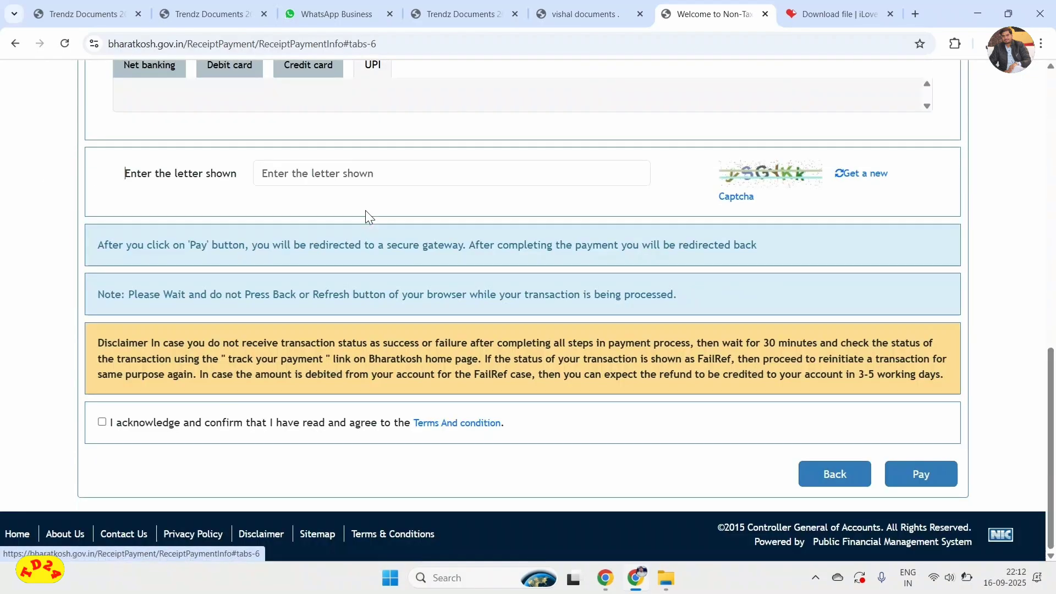
- Refresh and enter the captcha, accept the terms and submit the payment again
{"action": "left_click", "coordinate": [315, 173]}
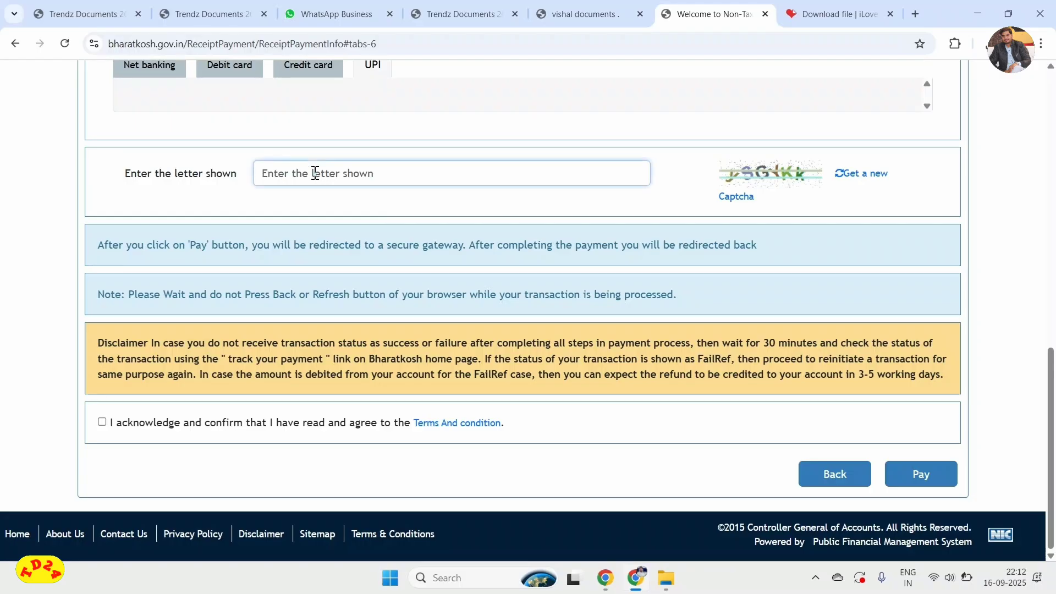
{"action": "type", "text": "y"}
{"action": "left_click", "coordinate": [859, 174]}
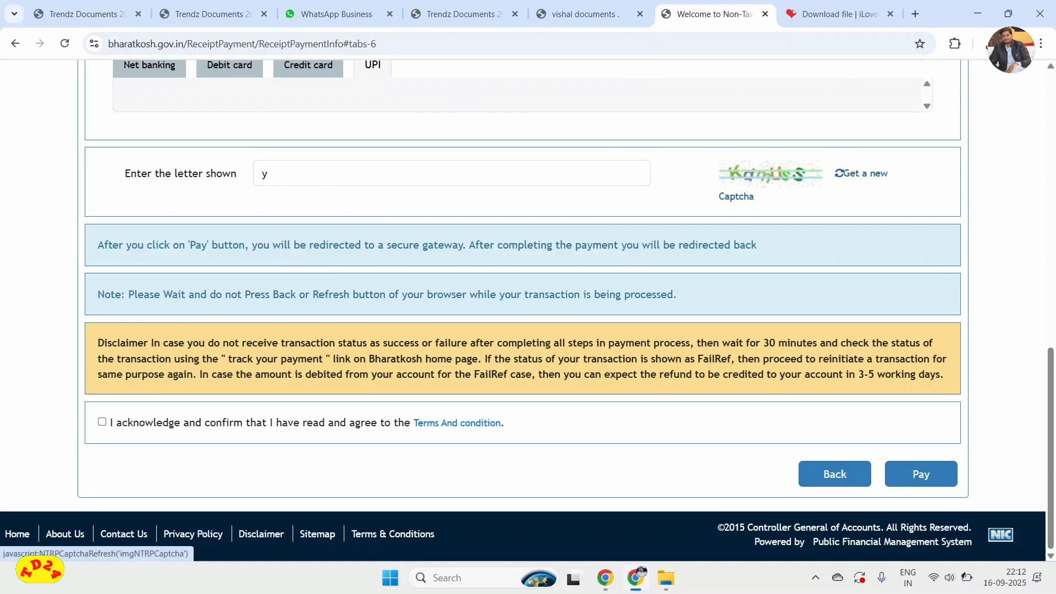
{"action": "left_click", "coordinate": [299, 170]}
{"action": "key", "text": "BackSpace"}
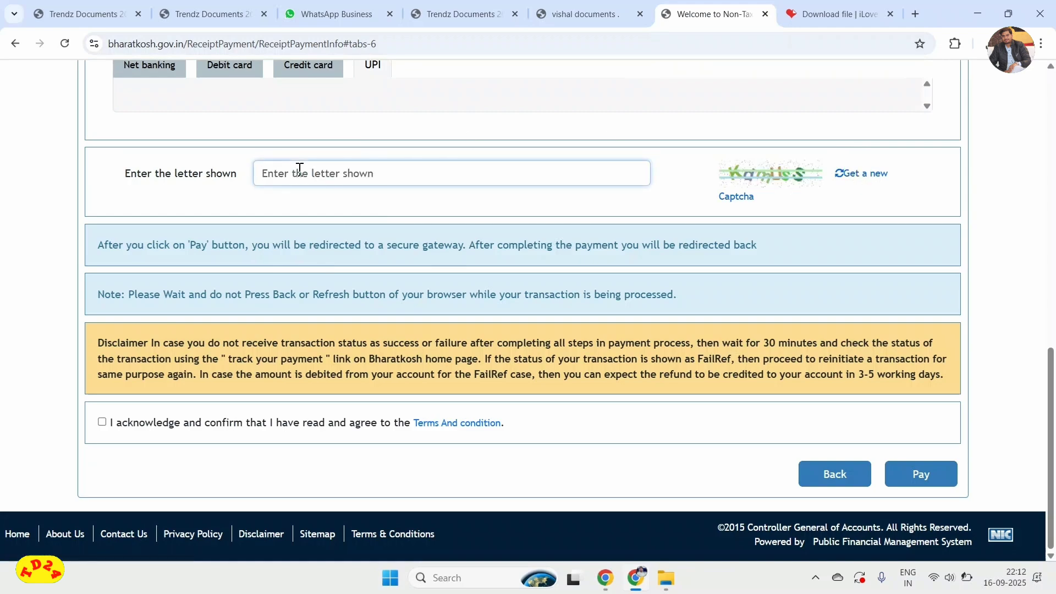
{"action": "type", "text": "Kd"}
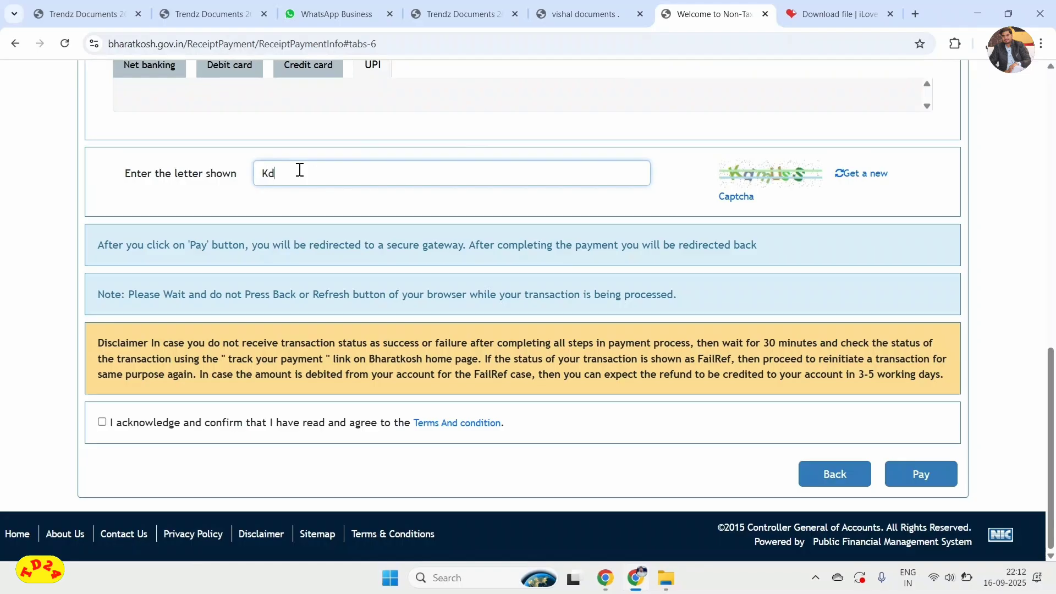
{"action": "type", "text": "m"}
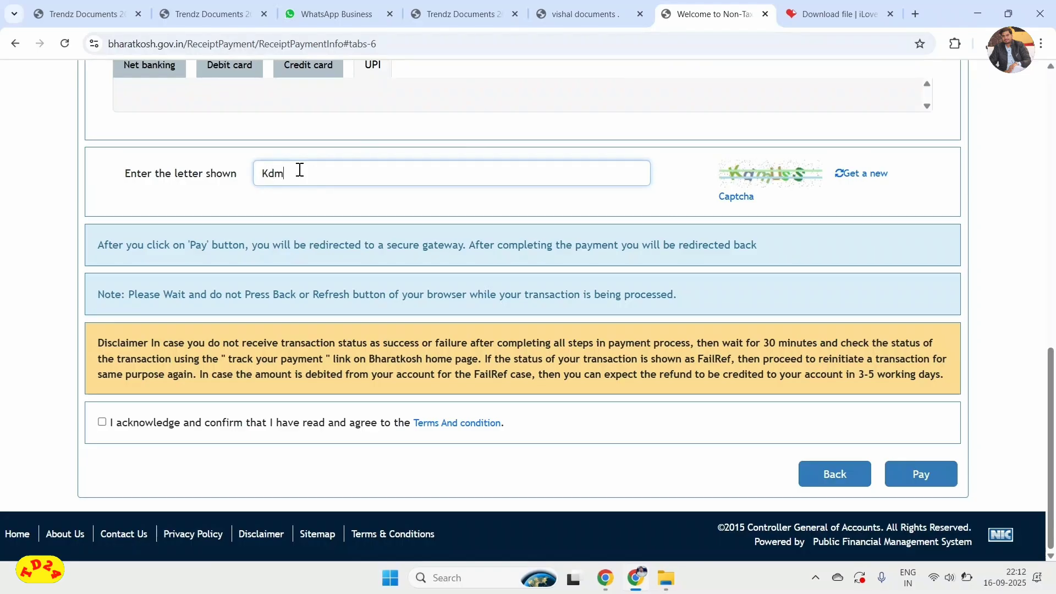
{"action": "type", "text": "UsS"}
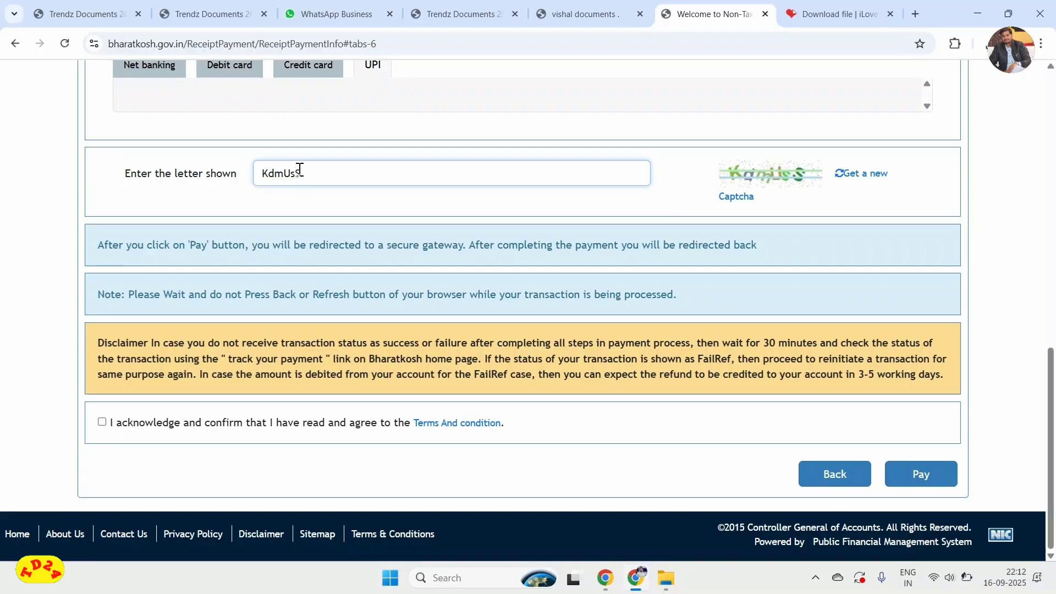
{"action": "left_click", "coordinate": [102, 422]}
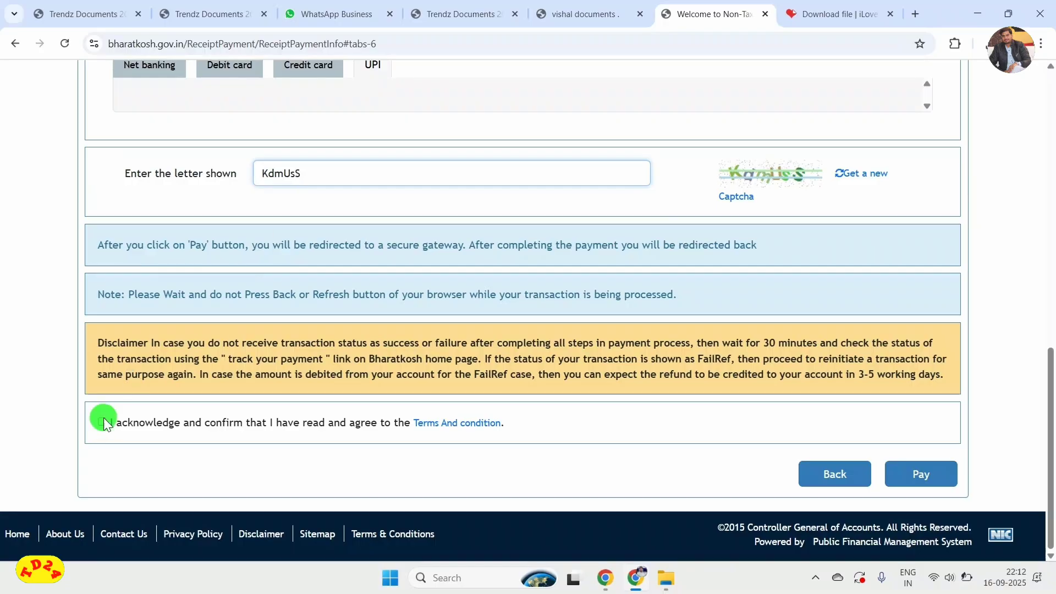
{"action": "left_click", "coordinate": [912, 476]}
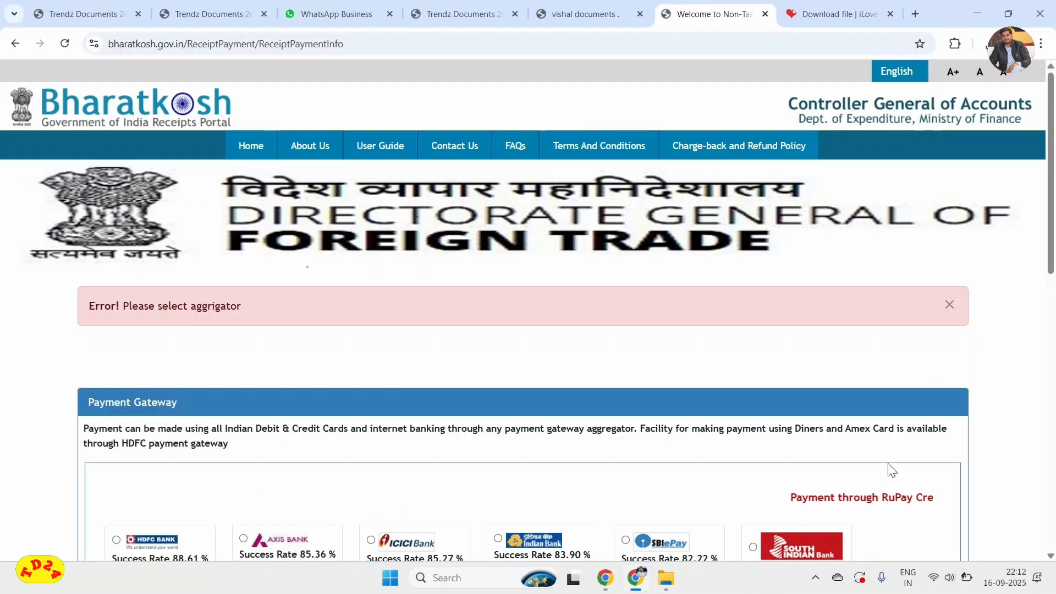
- Choose HDFC Bank as the payment gateway and select UPI as payment method
{"action": "scroll", "coordinate": [629, 424], "scroll_direction": "down", "scroll_amount": 3}
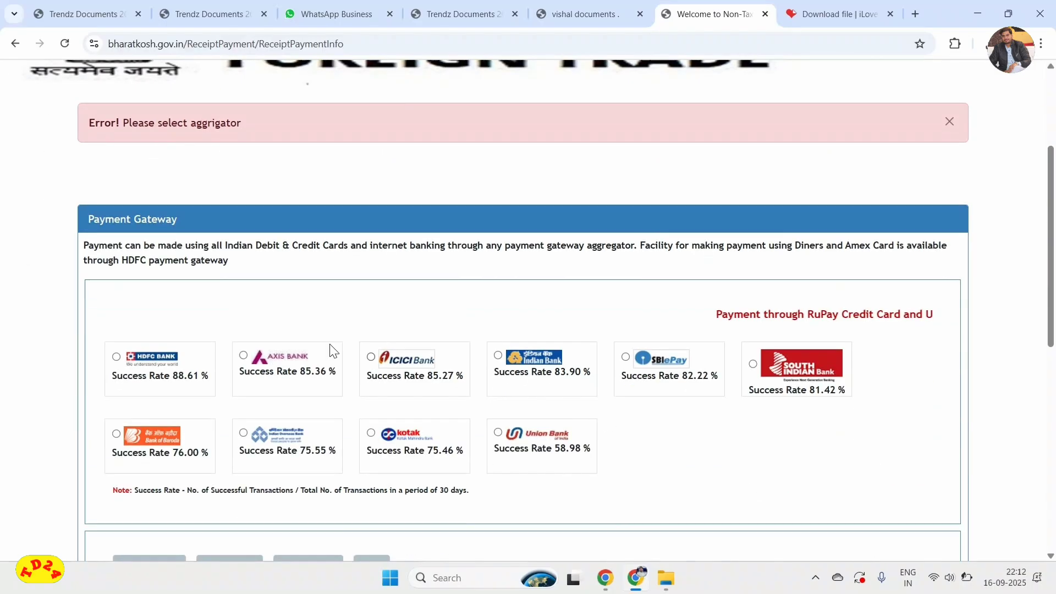
{"action": "left_click", "coordinate": [116, 357]}
{"action": "scroll", "coordinate": [572, 382], "scroll_direction": "down", "scroll_amount": 6}
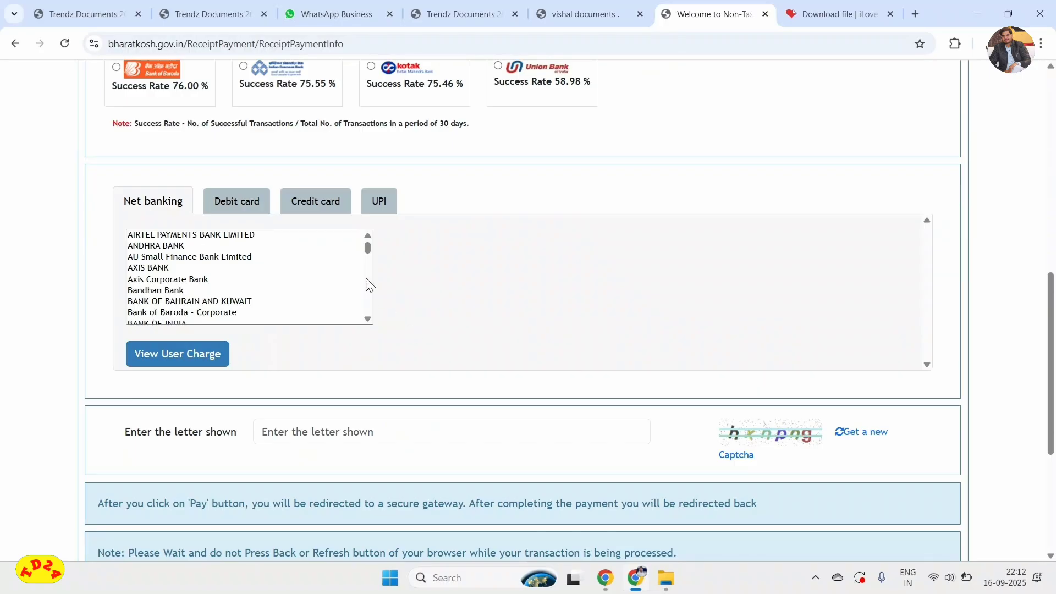
{"action": "left_click", "coordinate": [383, 209]}
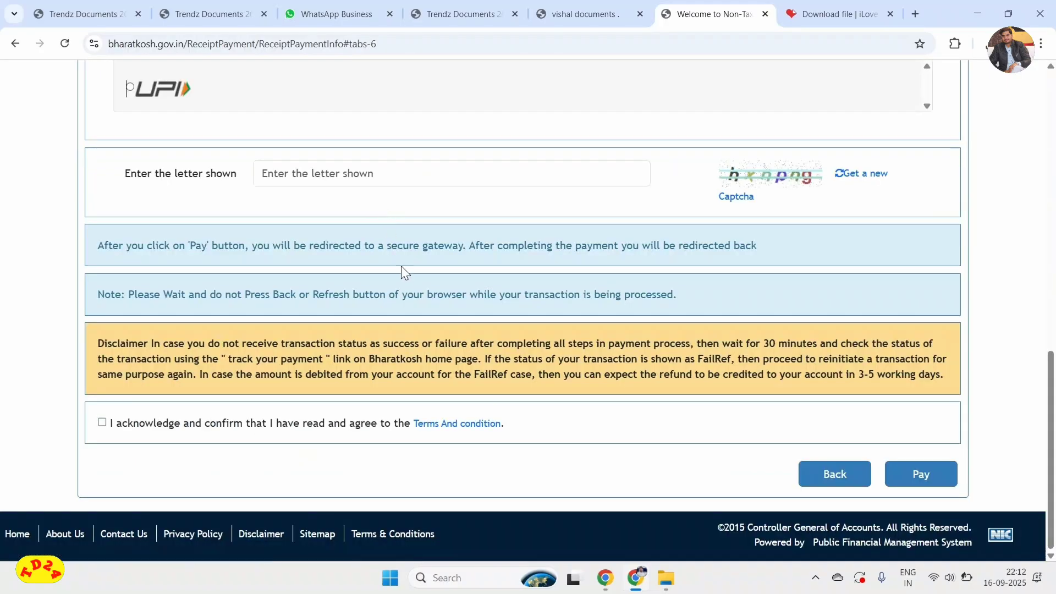
{"action": "scroll", "coordinate": [544, 365], "scroll_direction": "up", "scroll_amount": 3}
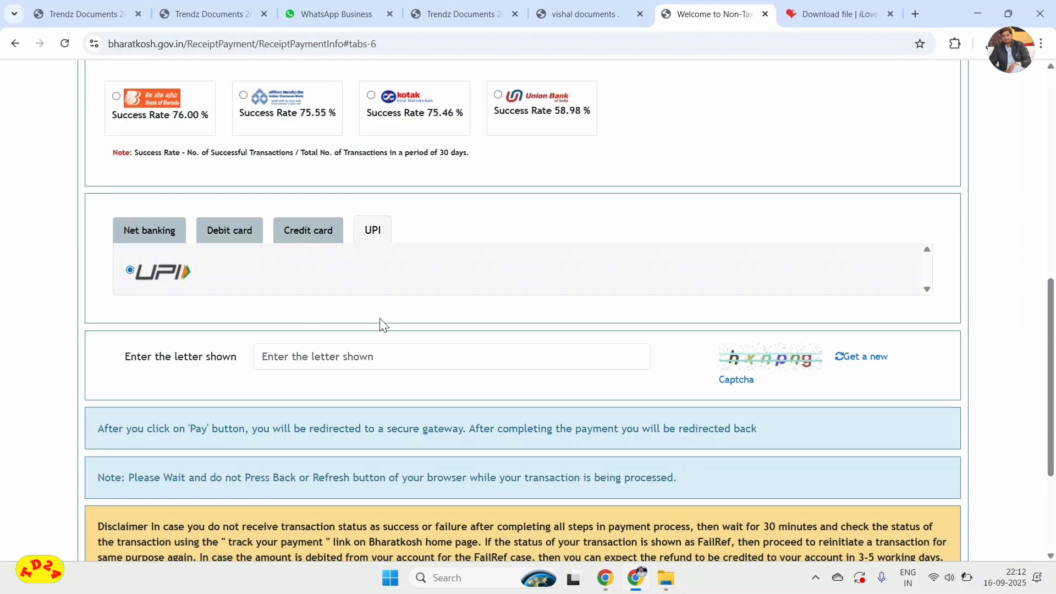
- Enter the captcha, agree to the payment terms and submit to the secure gateway
{"action": "left_click", "coordinate": [320, 355]}
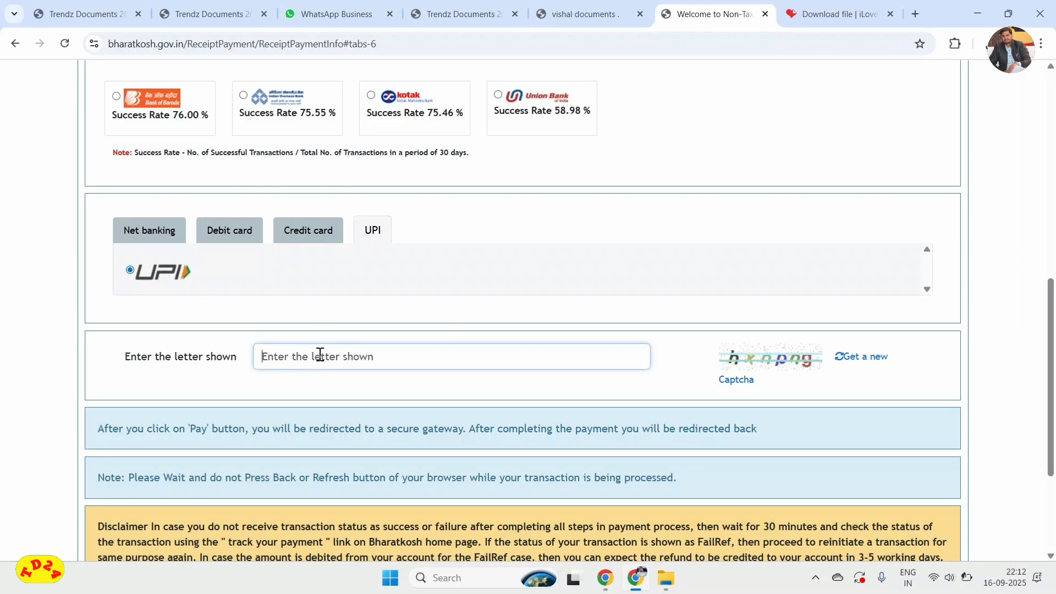
{"action": "type", "text": "hxn"}
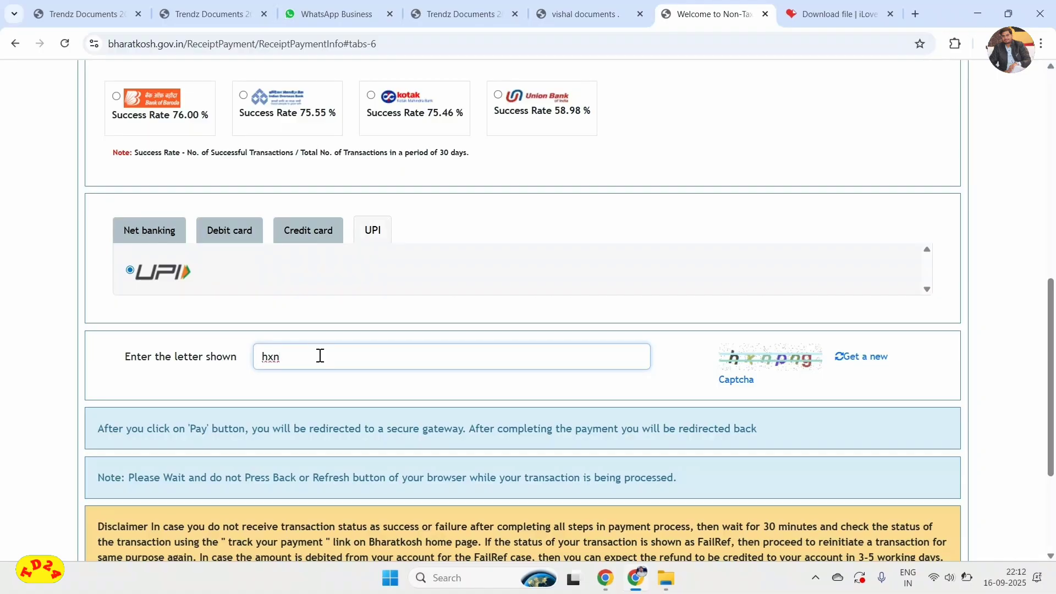
{"action": "type", "text": "png"}
{"action": "scroll", "coordinate": [320, 356], "scroll_direction": "down", "scroll_amount": 3}
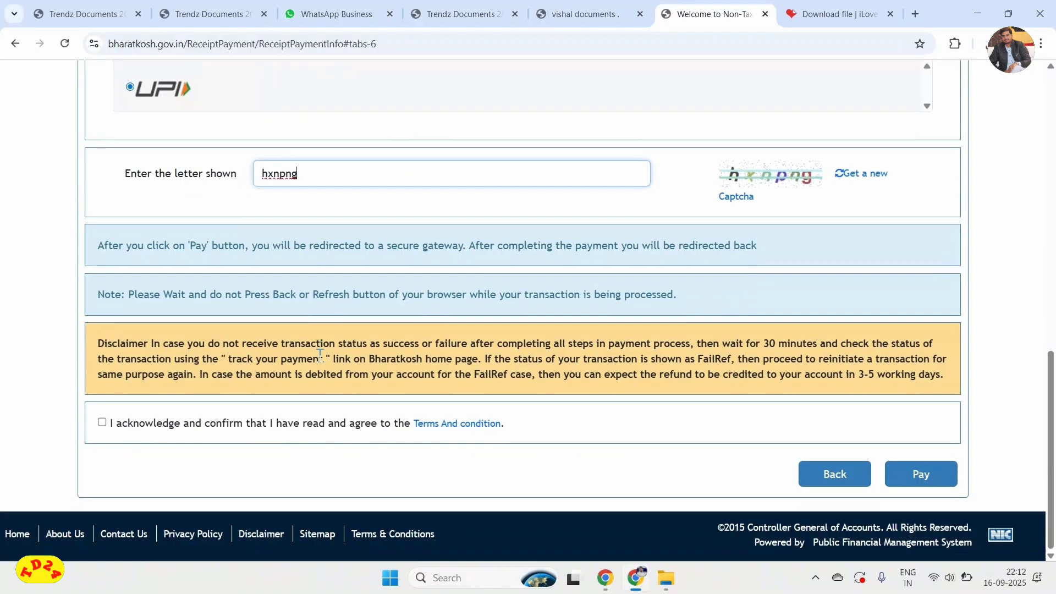
{"action": "left_click", "coordinate": [101, 422]}
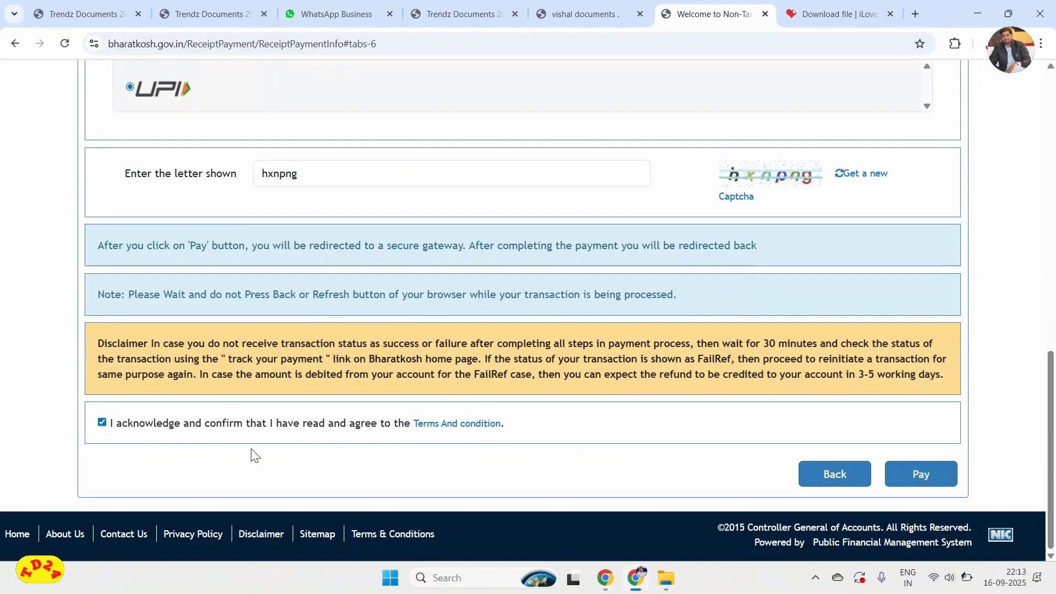
{"action": "left_click", "coordinate": [916, 475]}
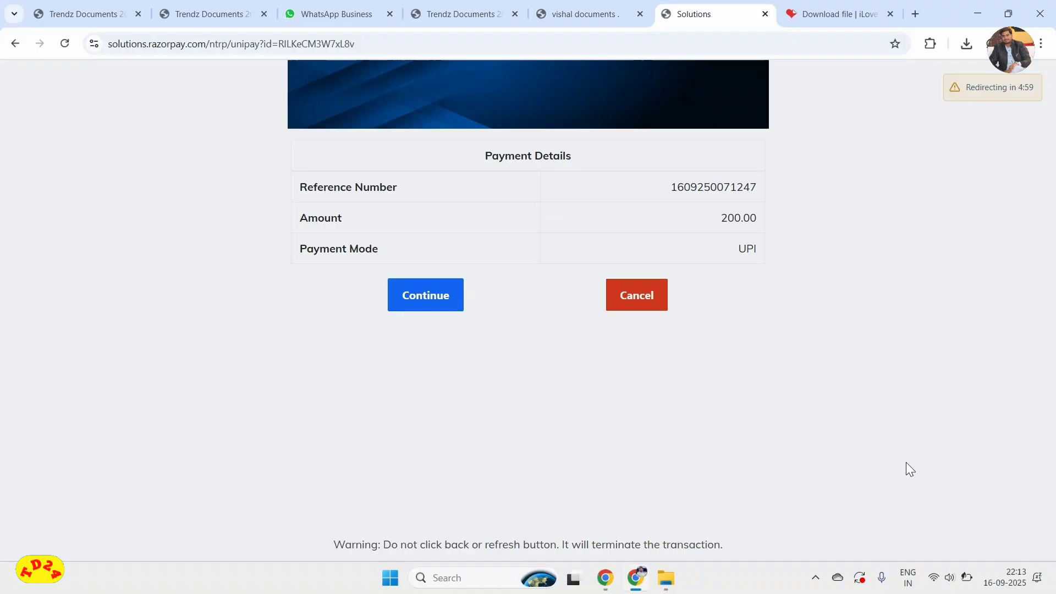
- Pay the ₹200 through Razorpay using UPI with the QR code option
{"action": "left_click", "coordinate": [406, 294]}
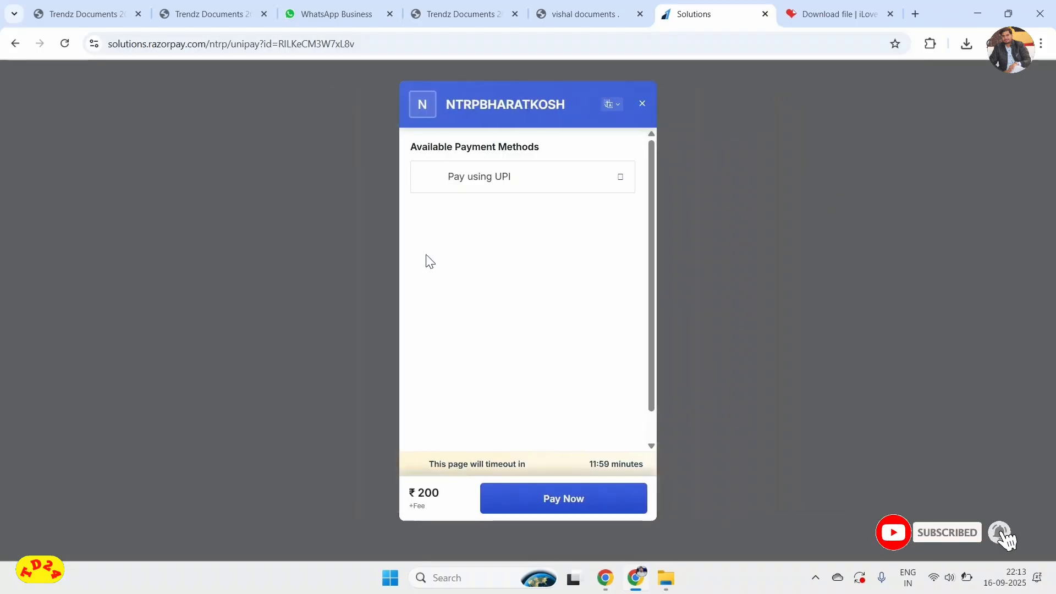
{"action": "left_click", "coordinate": [537, 190]}
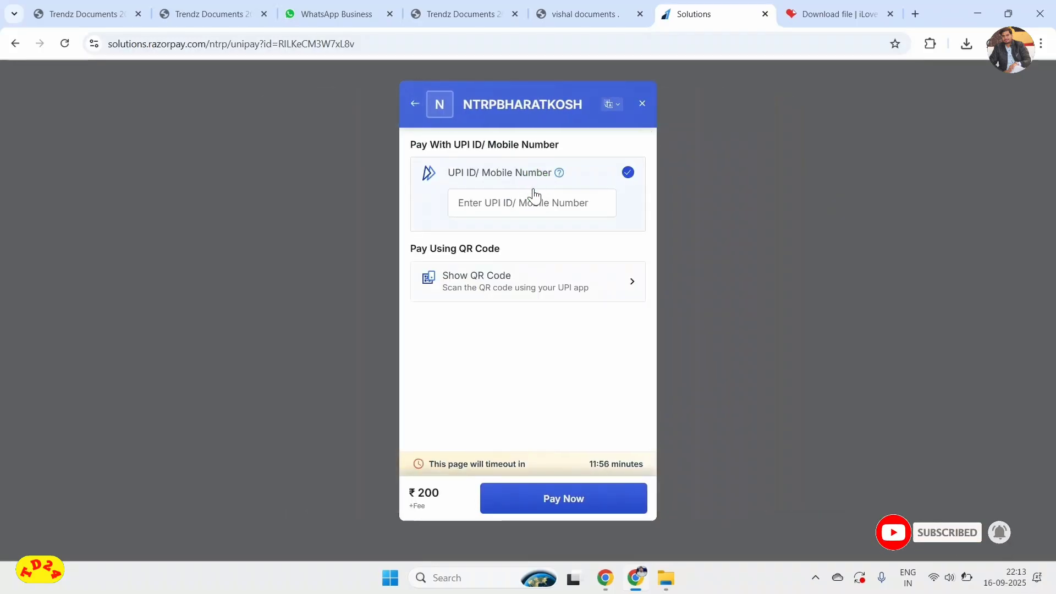
{"action": "left_click", "coordinate": [514, 286]}
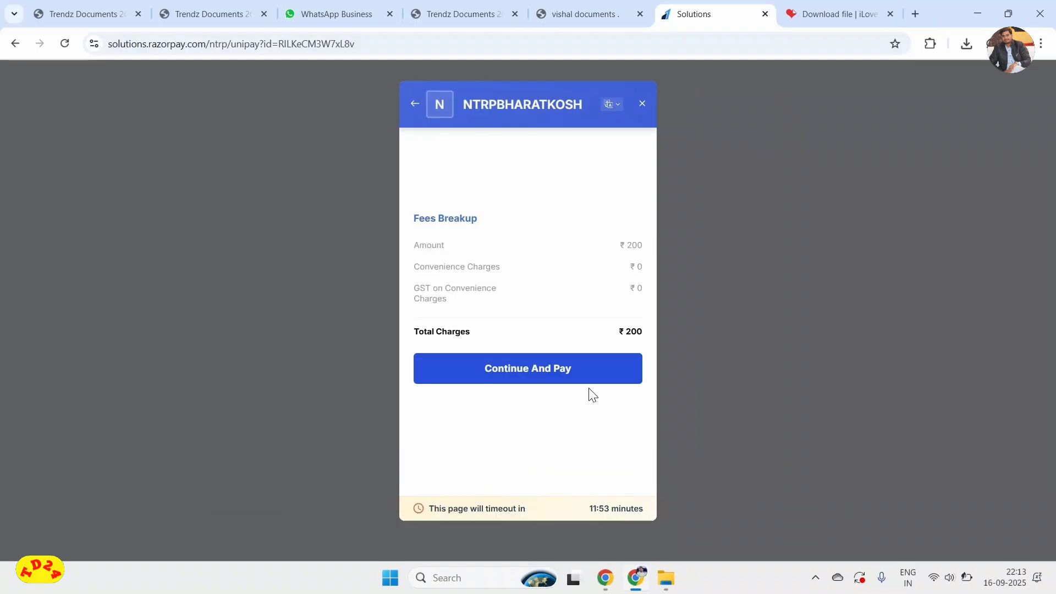
{"action": "left_click", "coordinate": [556, 377]}
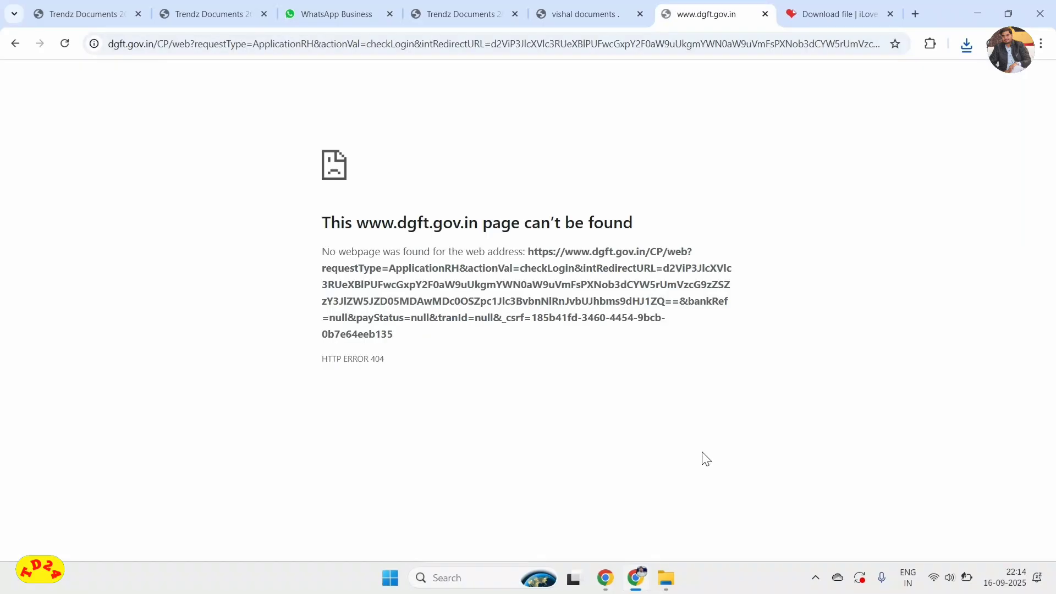
- Reload and close the 404 page, then proceed to pay the Rs. 200 Modify IEC fee
{"action": "left_click", "coordinate": [65, 43]}
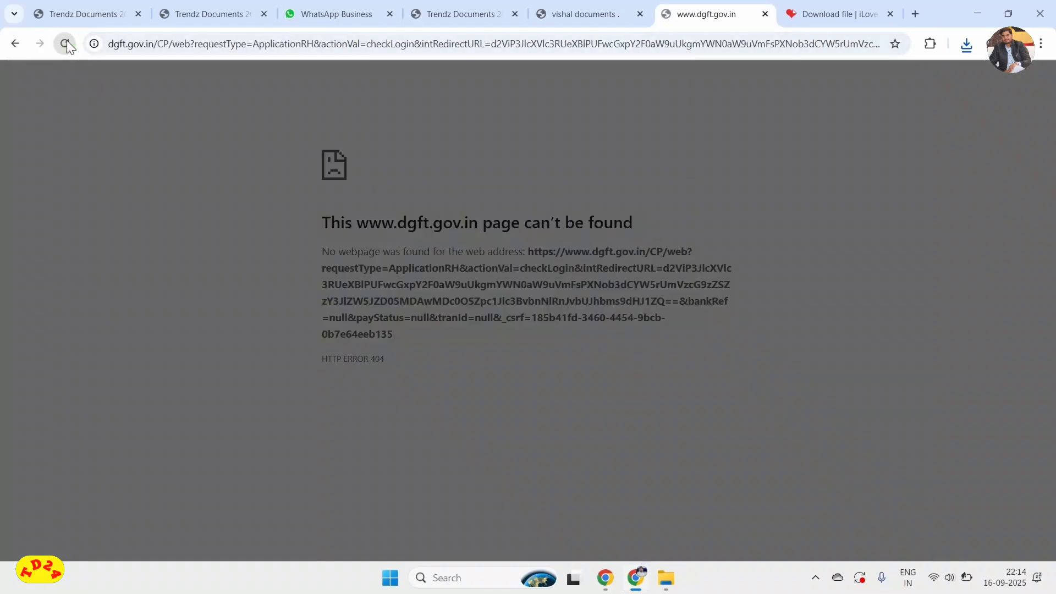
{"action": "left_click", "coordinate": [572, 159]}
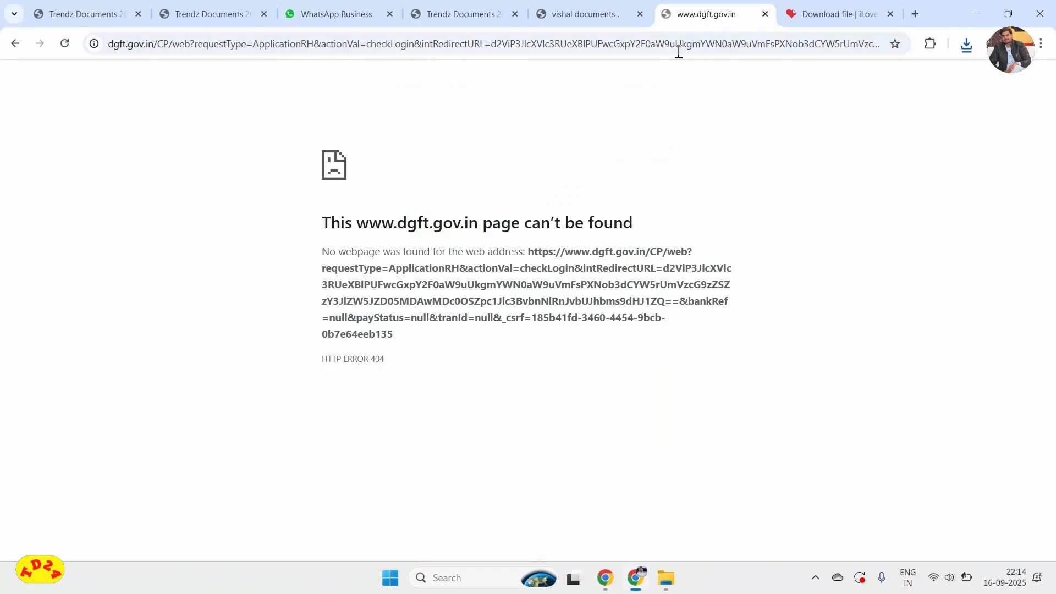
{"action": "left_click", "coordinate": [764, 14]}
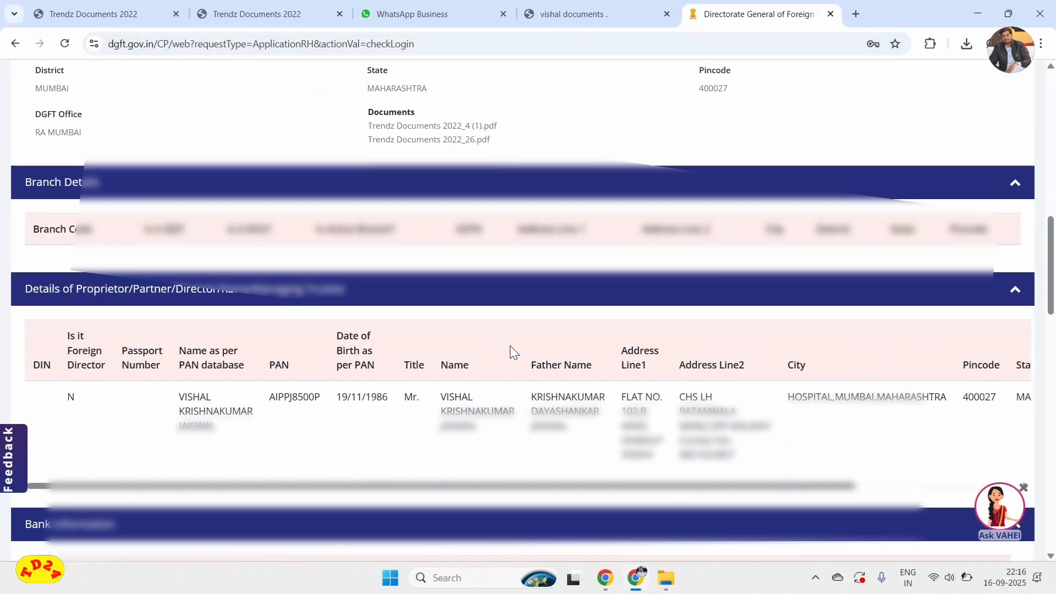
{"action": "scroll", "coordinate": [511, 347], "scroll_direction": "up", "scroll_amount": 15}
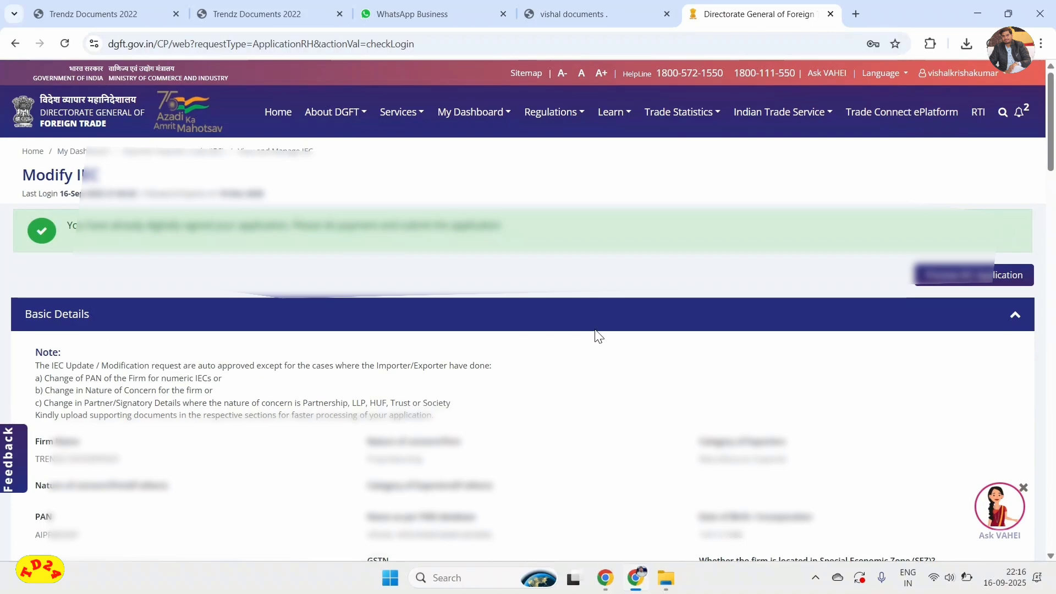
{"action": "scroll", "coordinate": [598, 335], "scroll_direction": "down", "scroll_amount": 20}
{"action": "scroll", "coordinate": [468, 354], "scroll_direction": "up", "scroll_amount": 5}
{"action": "scroll", "coordinate": [342, 354], "scroll_direction": "down", "scroll_amount": 2}
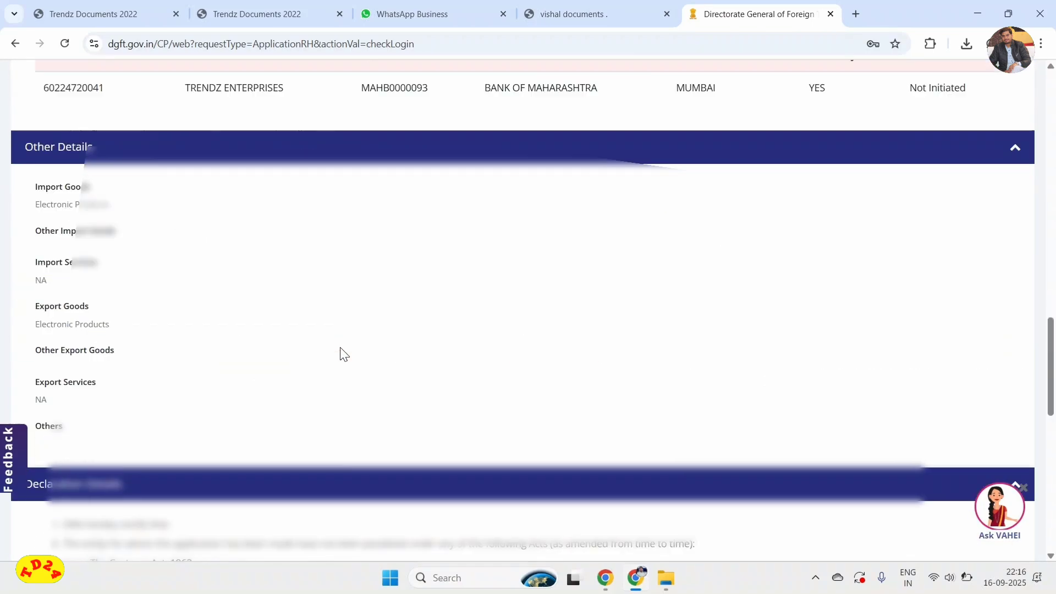
{"action": "scroll", "coordinate": [344, 354], "scroll_direction": "down", "scroll_amount": 10}
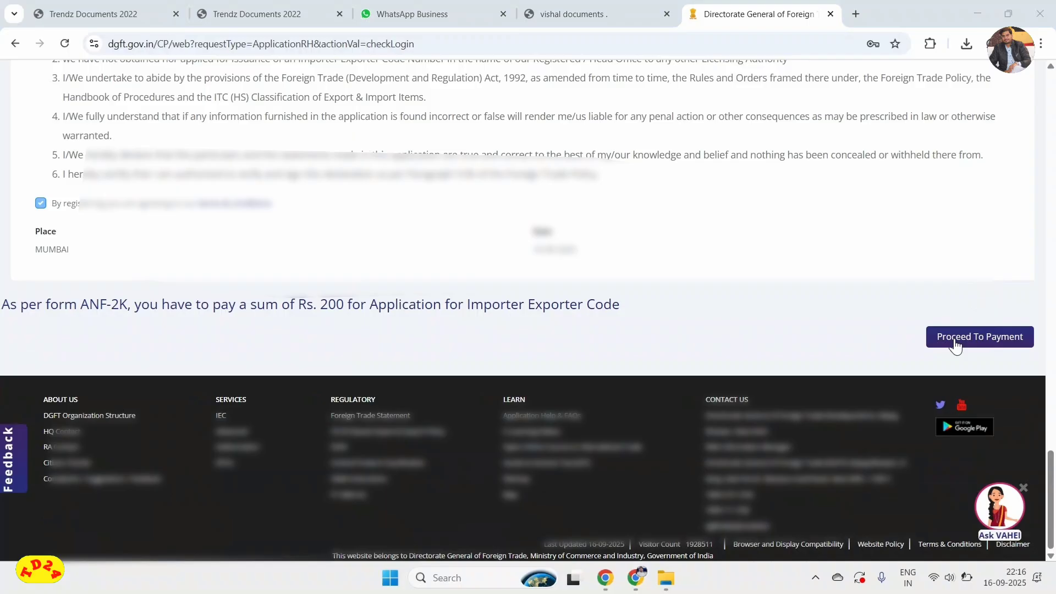
{"action": "left_click", "coordinate": [956, 342]}
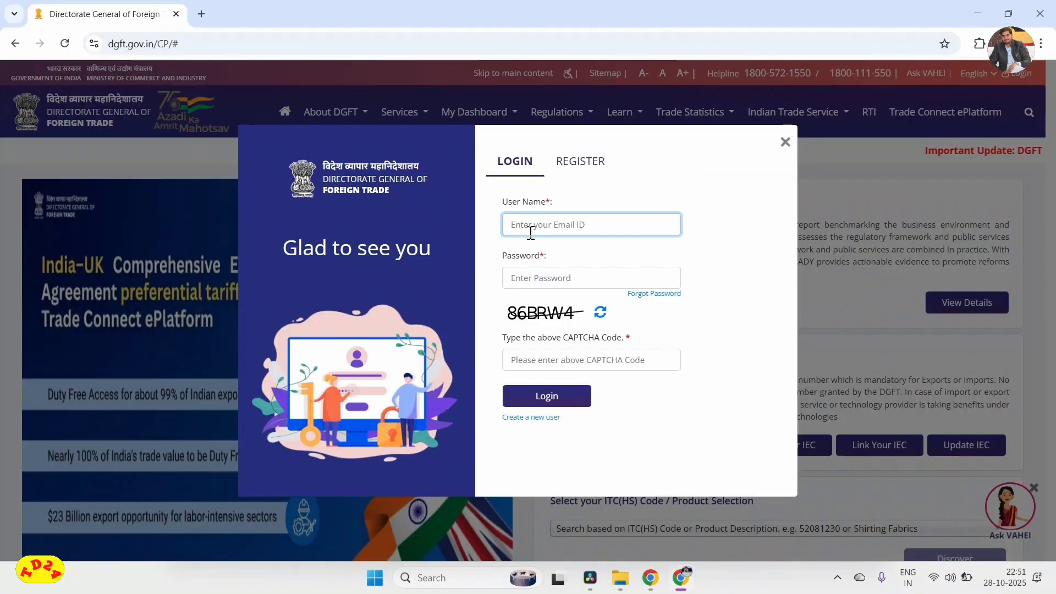
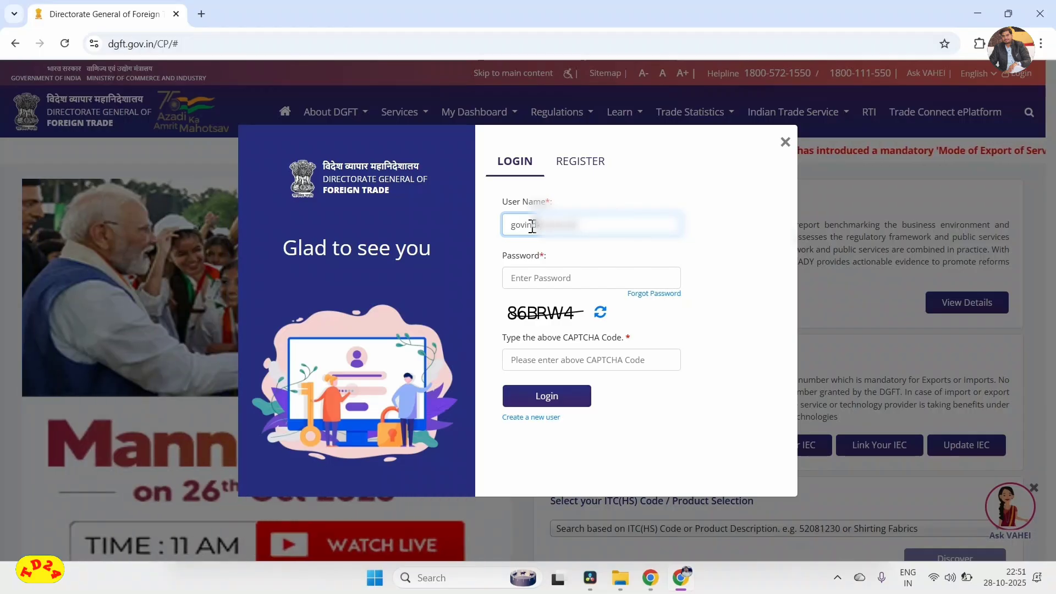
- Log in with the user name, password and CAPTCHA code to open the DGFT dashboard
{"action": "left_click", "coordinate": [514, 359]}
{"action": "type", "text": "86B"}
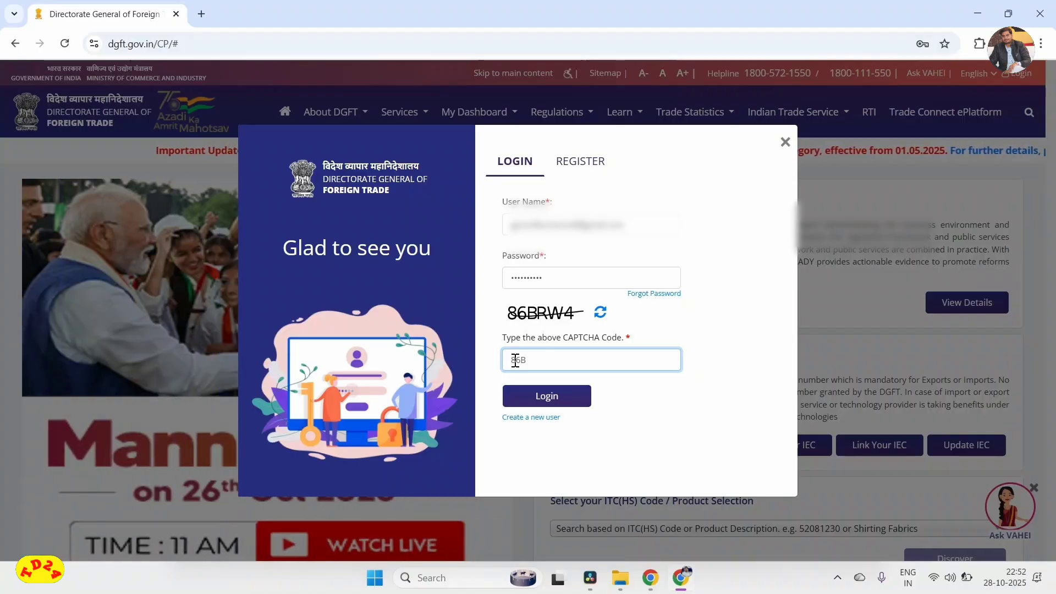
{"action": "type", "text": "R"}
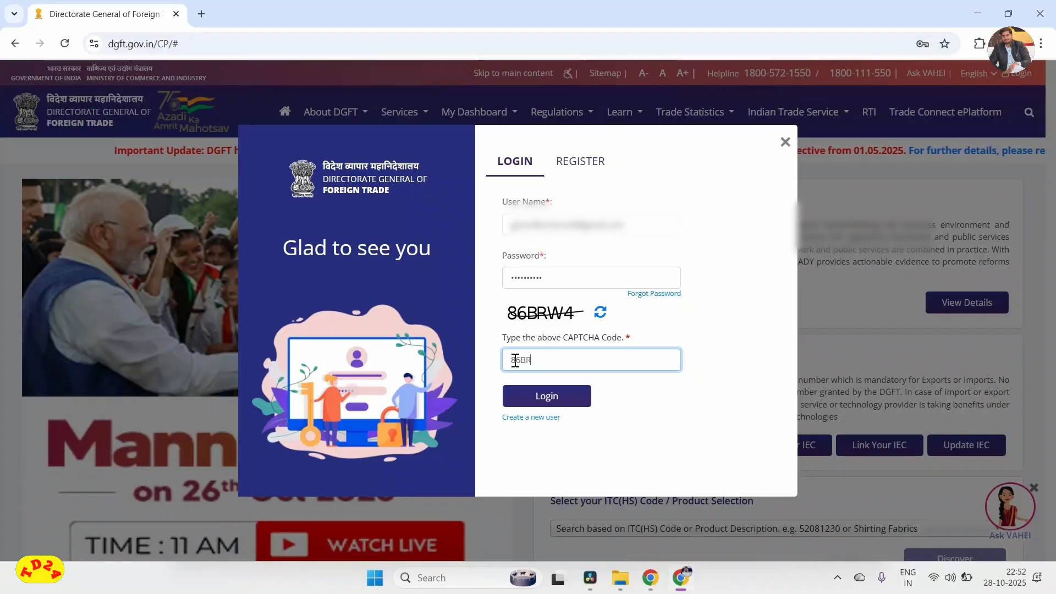
{"action": "type", "text": "W4"}
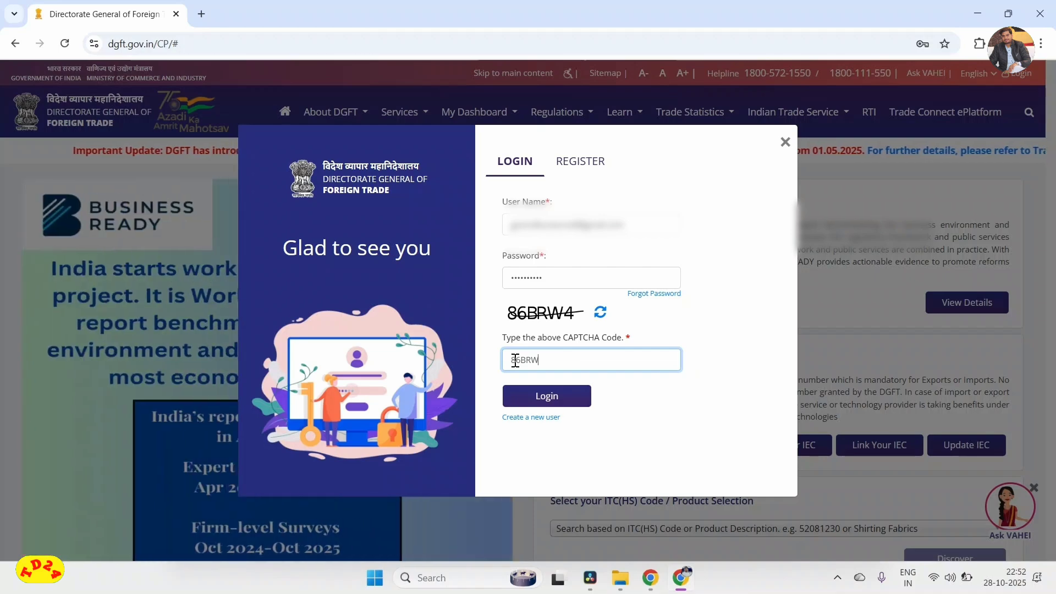
{"action": "left_click", "coordinate": [914, 35]}
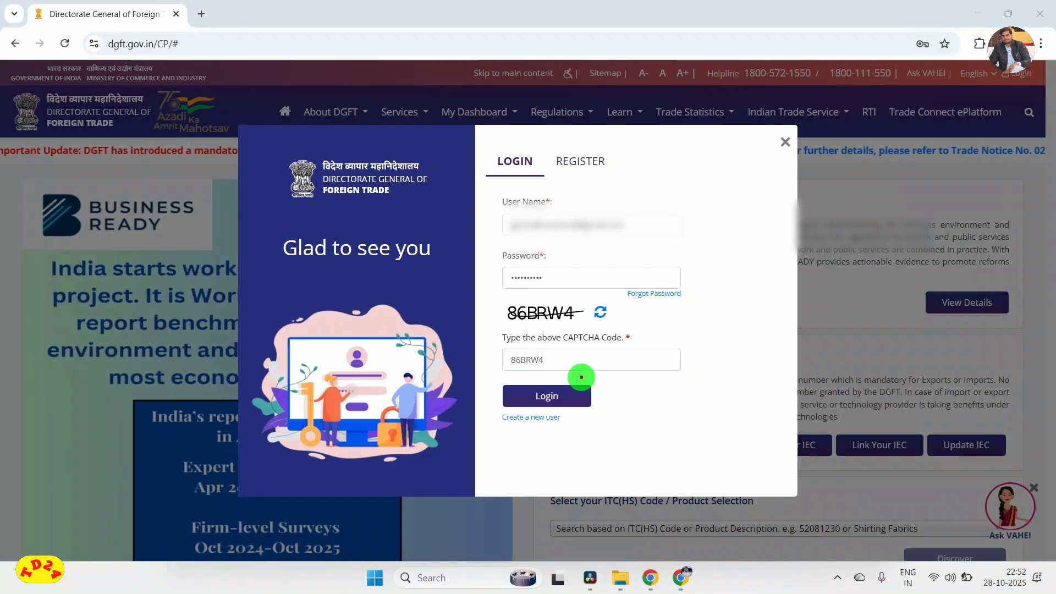
{"action": "mouse_move", "coordinate": [583, 373]}
{"action": "left_mouse_down"}
{"action": "mouse_move", "coordinate": [517, 420]}
{"action": "mouse_move", "coordinate": [583, 432]}
{"action": "mouse_move", "coordinate": [605, 407]}
{"action": "left_mouse_up"}
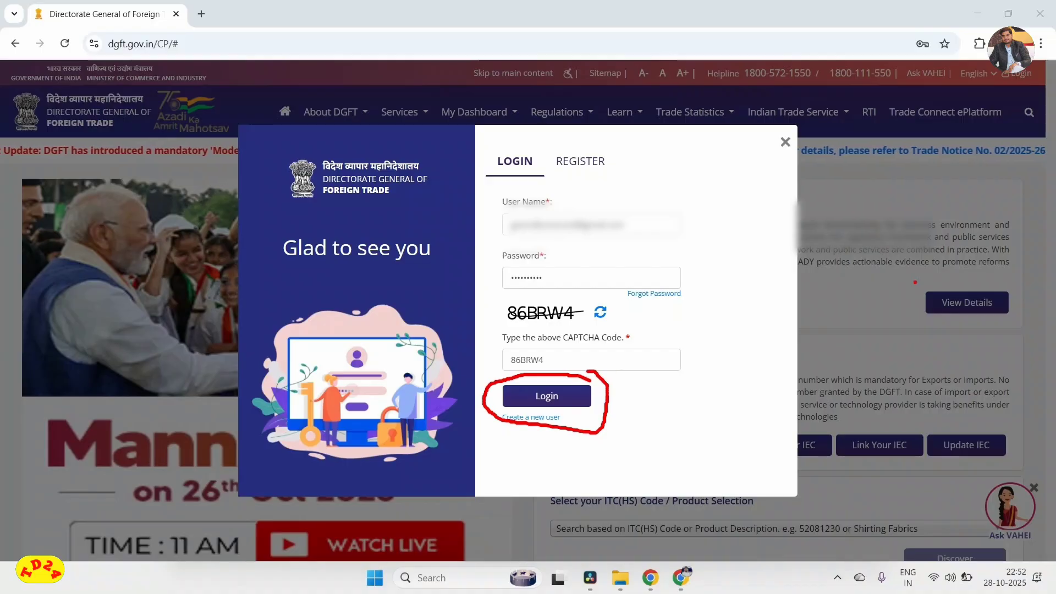
{"action": "left_click", "coordinate": [1013, 408]}
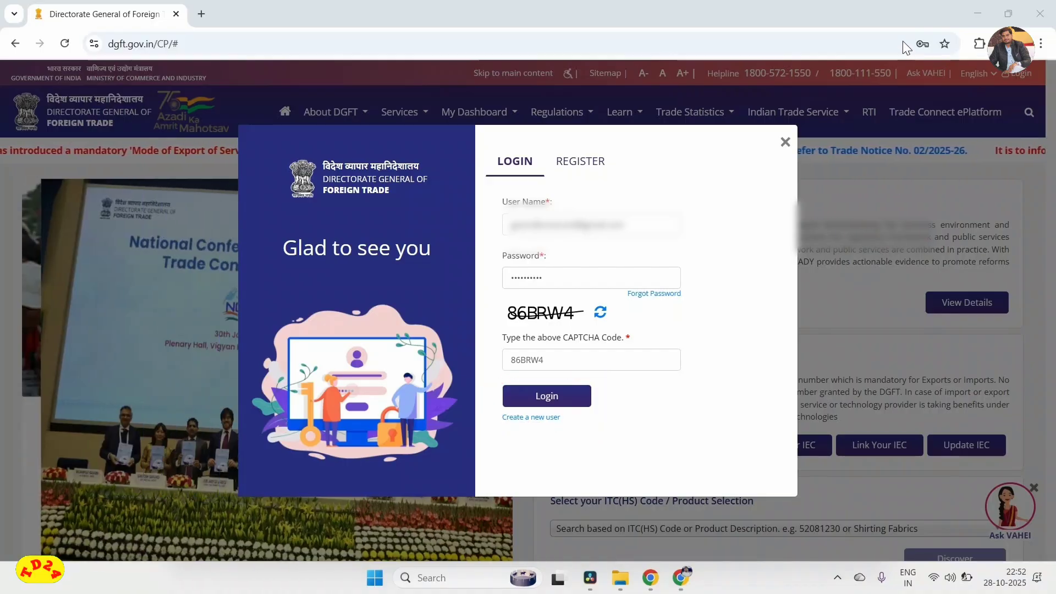
{"action": "left_click", "coordinate": [526, 401]}
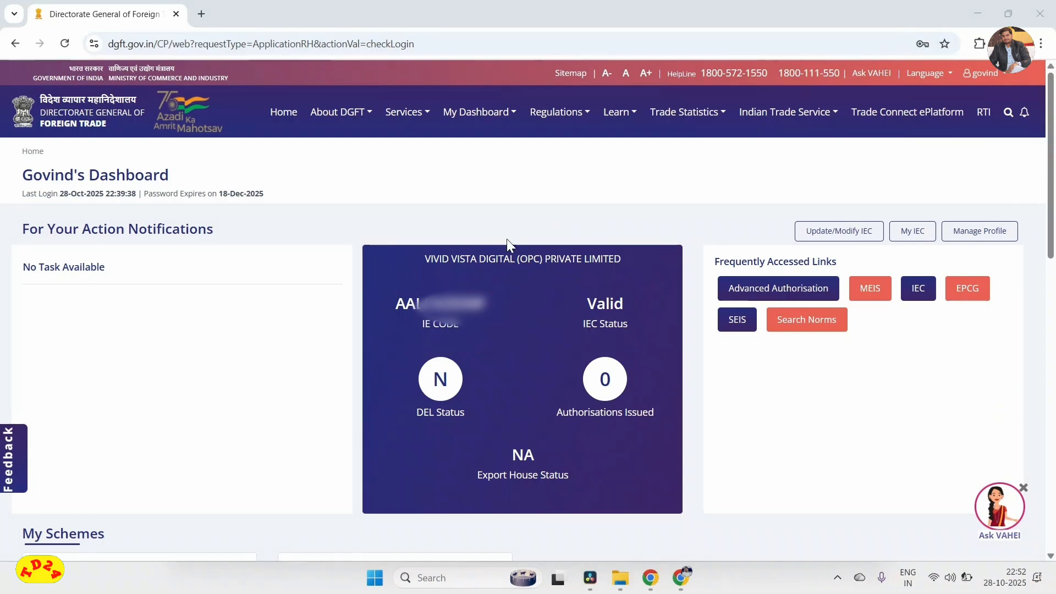
{"action": "left_click", "coordinate": [463, 308]}
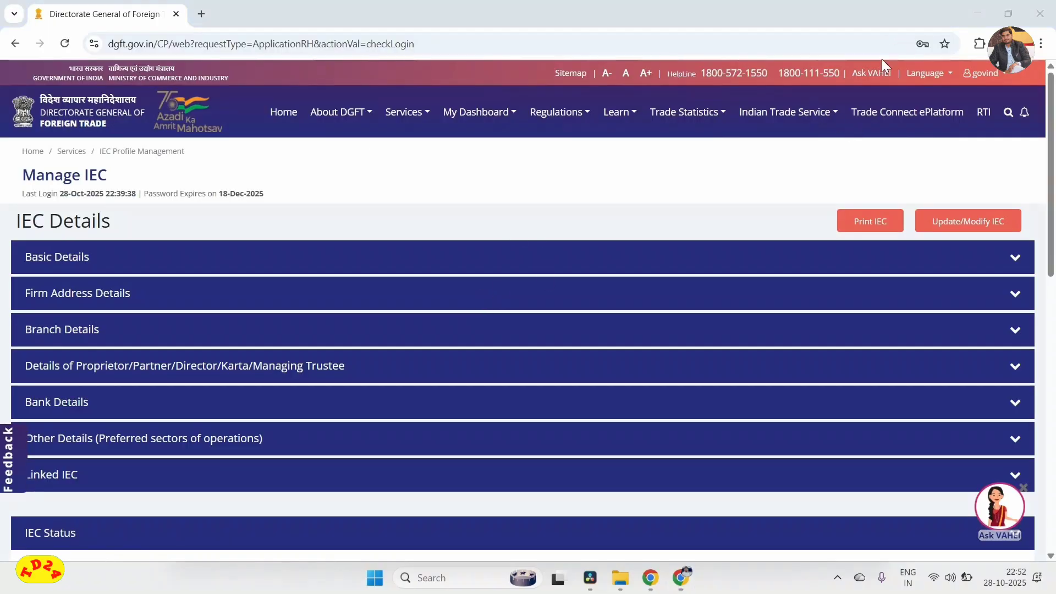
{"action": "mouse_move", "coordinate": [142, 259]}
{"action": "left_mouse_down"}
{"action": "mouse_move", "coordinate": [148, 270]}
{"action": "mouse_move", "coordinate": [237, 255]}
{"action": "left_mouse_up"}
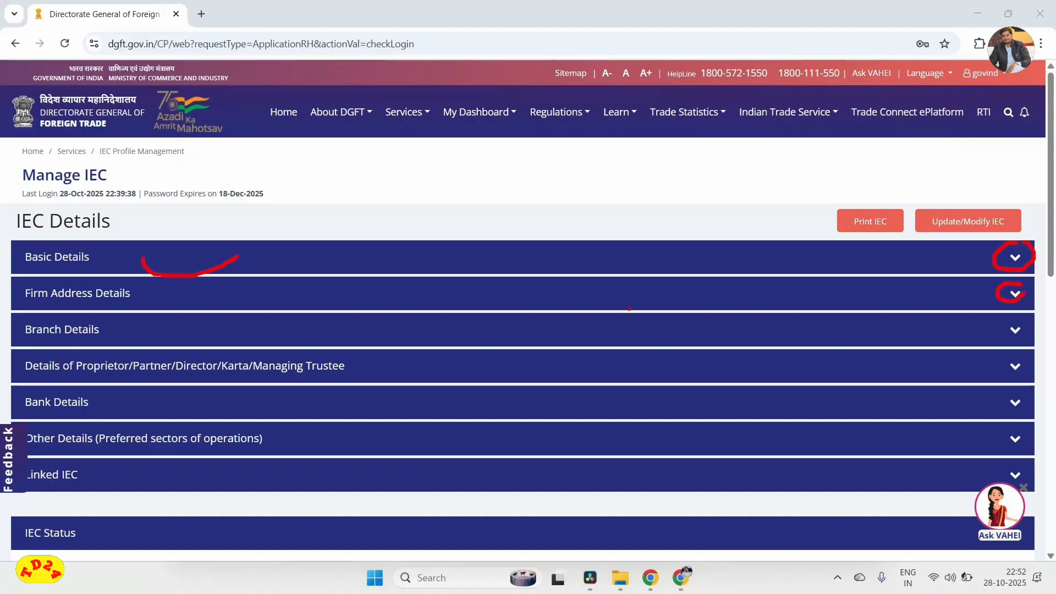
{"action": "key", "text": "e"}
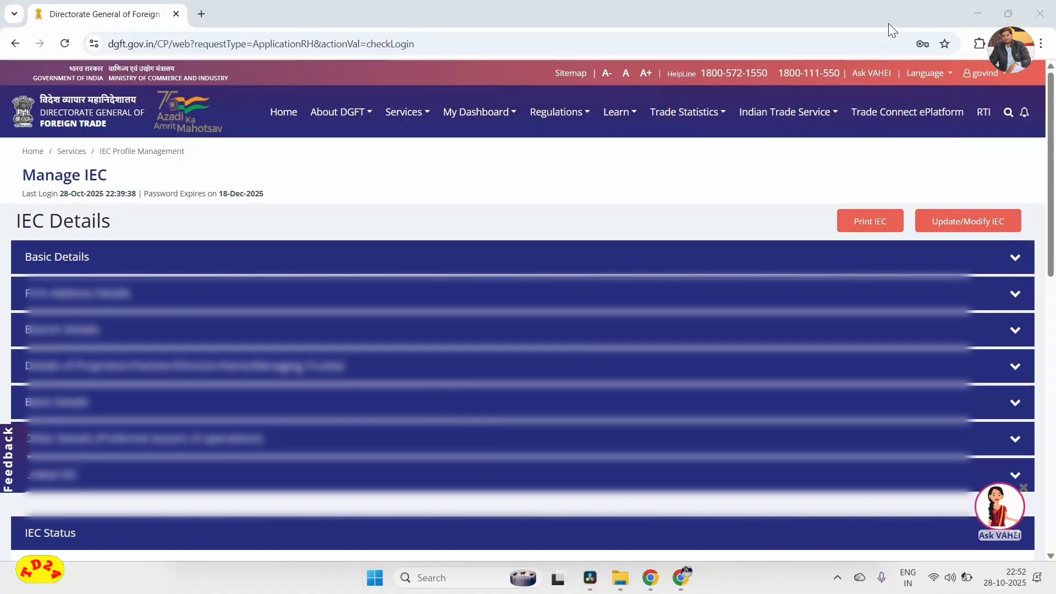
{"action": "left_click", "coordinate": [1015, 258]}
{"action": "scroll", "coordinate": [633, 323], "scroll_direction": "down", "scroll_amount": 10}
{"action": "scroll", "coordinate": [301, 328], "scroll_direction": "up", "scroll_amount": 10}
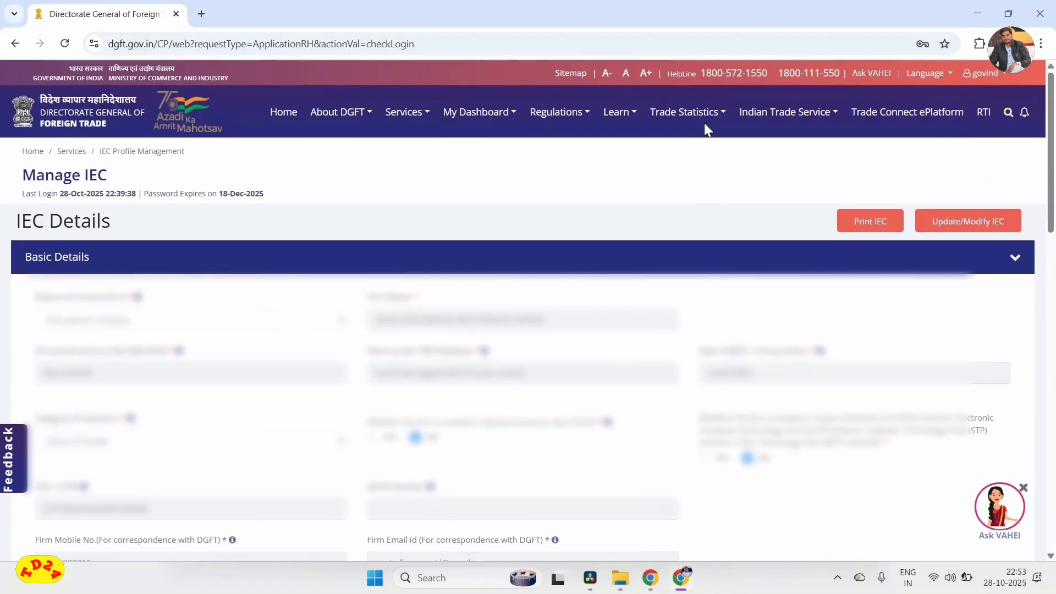
{"action": "left_click", "coordinate": [1017, 259]}
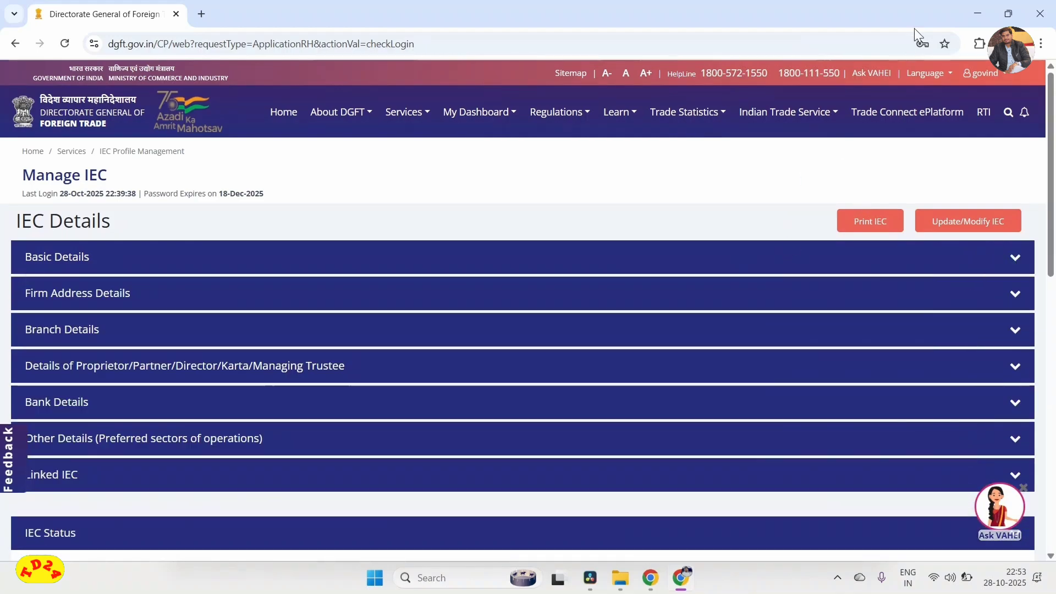
{"action": "mouse_move", "coordinate": [974, 194]}
{"action": "left_mouse_down"}
{"action": "mouse_move", "coordinate": [903, 203]}
{"action": "mouse_move", "coordinate": [942, 244]}
{"action": "mouse_move", "coordinate": [1032, 231]}
{"action": "mouse_move", "coordinate": [1002, 191]}
{"action": "left_mouse_up"}
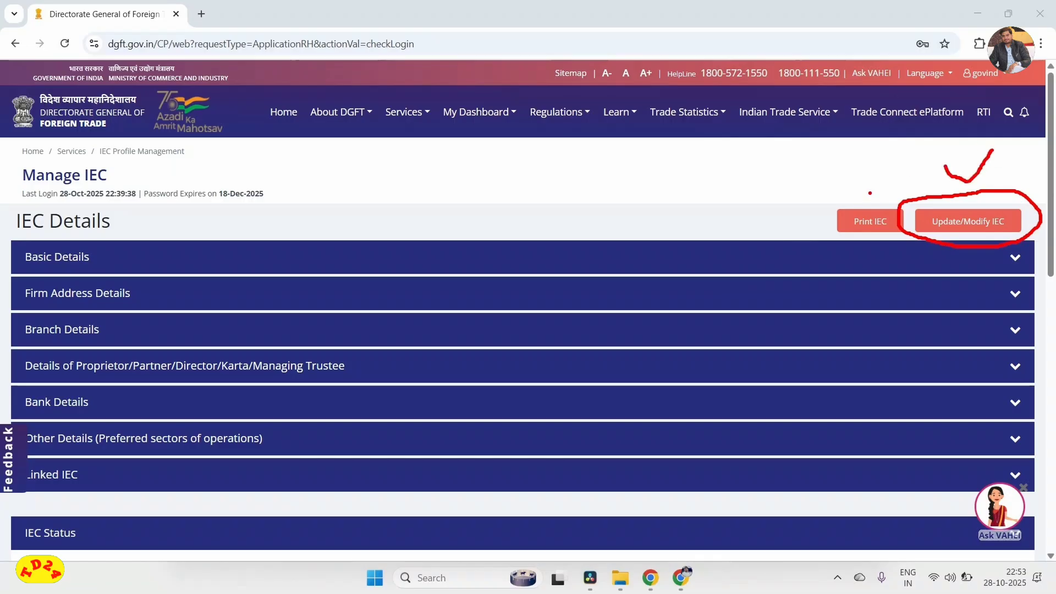
{"action": "mouse_move", "coordinate": [841, 193]}
{"action": "left_mouse_down"}
{"action": "mouse_move", "coordinate": [908, 243]}
{"action": "mouse_move", "coordinate": [917, 205]}
{"action": "mouse_move", "coordinate": [854, 193]}
{"action": "mouse_move", "coordinate": [952, 177]}
{"action": "left_mouse_up"}
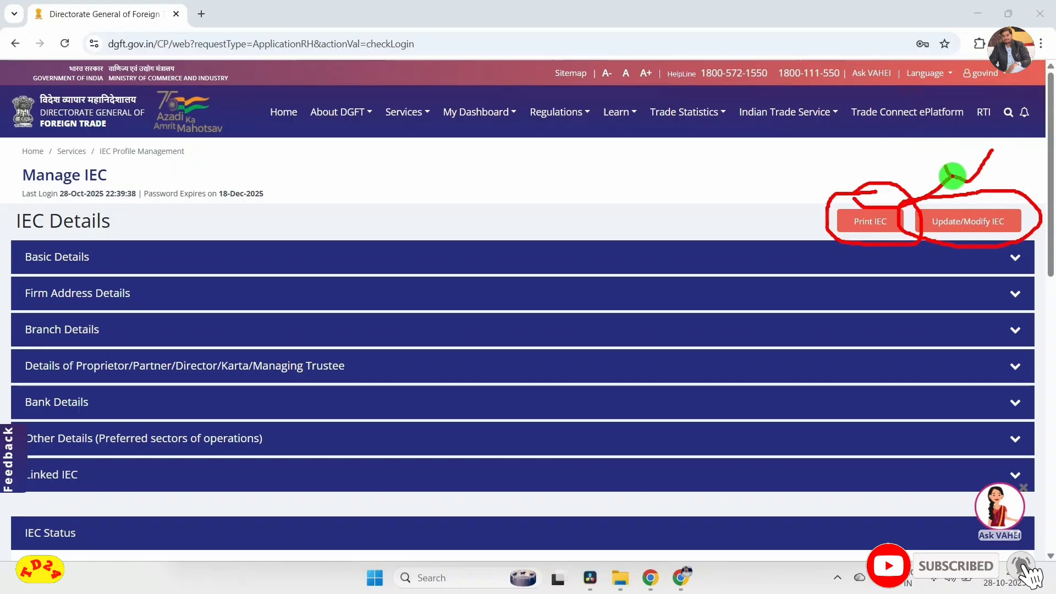
{"action": "key", "text": "e"}
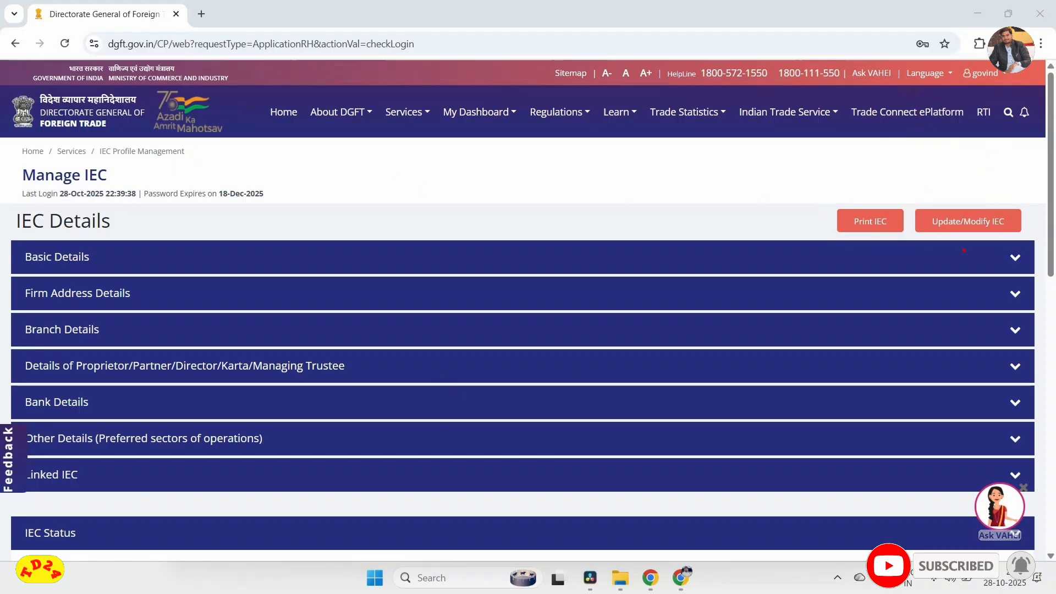
{"action": "key", "text": "Escape"}
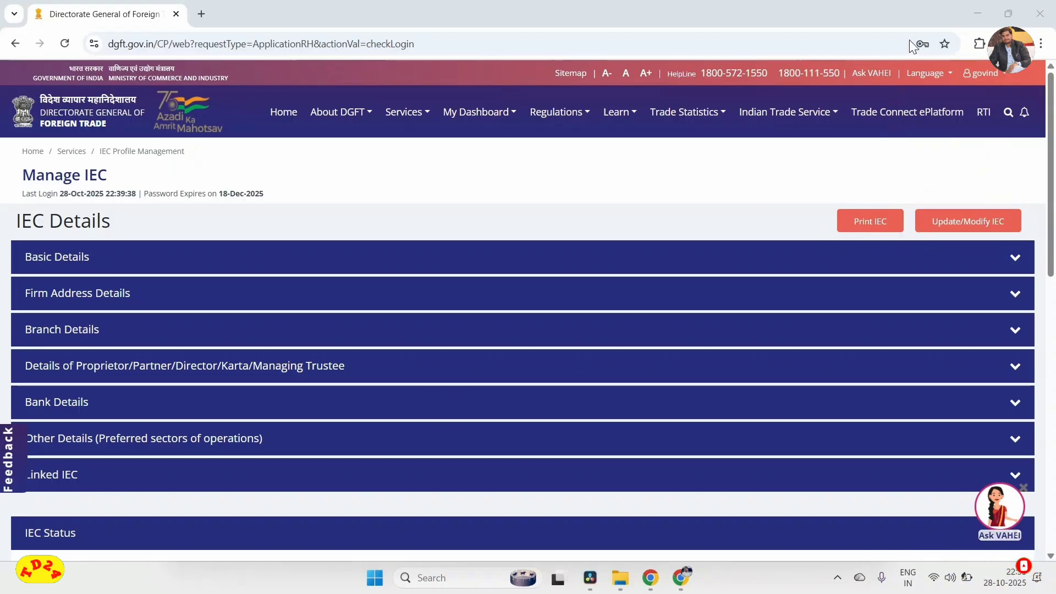
- Download the updated IEC certificate with Print IEC and highlight the finished download
{"action": "left_click", "coordinate": [862, 224]}
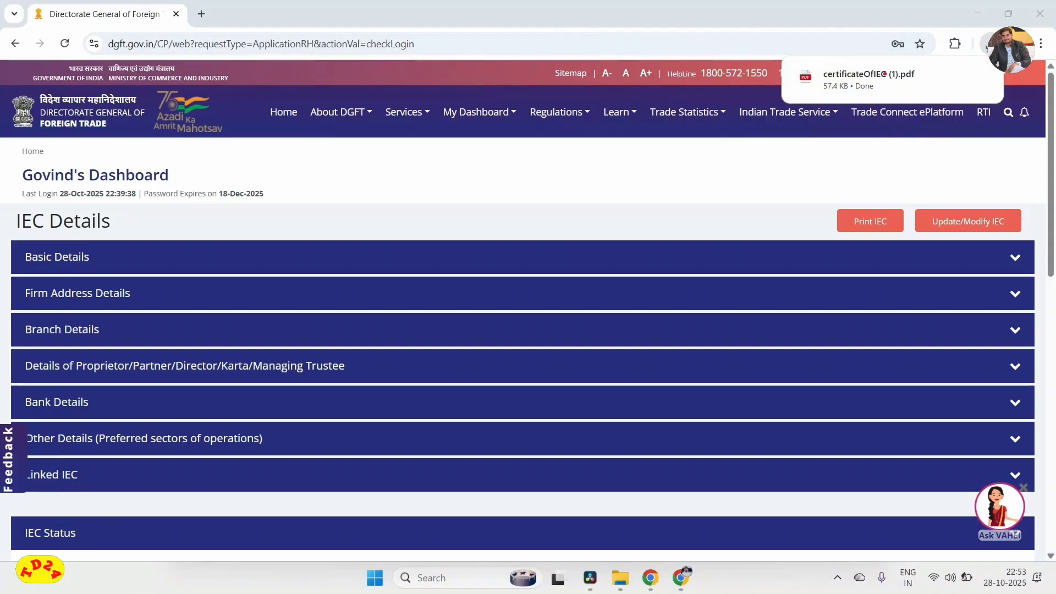
{"action": "mouse_move", "coordinate": [947, 72]}
{"action": "left_mouse_down"}
{"action": "mouse_move", "coordinate": [821, 54]}
{"action": "mouse_move", "coordinate": [788, 88]}
{"action": "mouse_move", "coordinate": [979, 107]}
{"action": "left_mouse_up"}
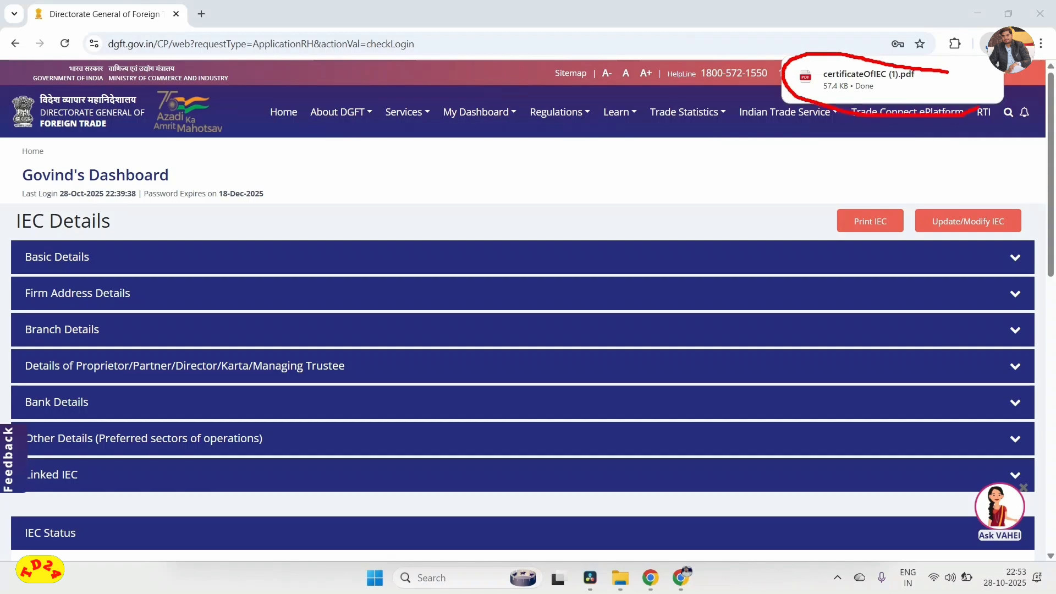
{"action": "left_click_drag", "start_coordinate": [977, 72], "coordinate": [942, 70]}
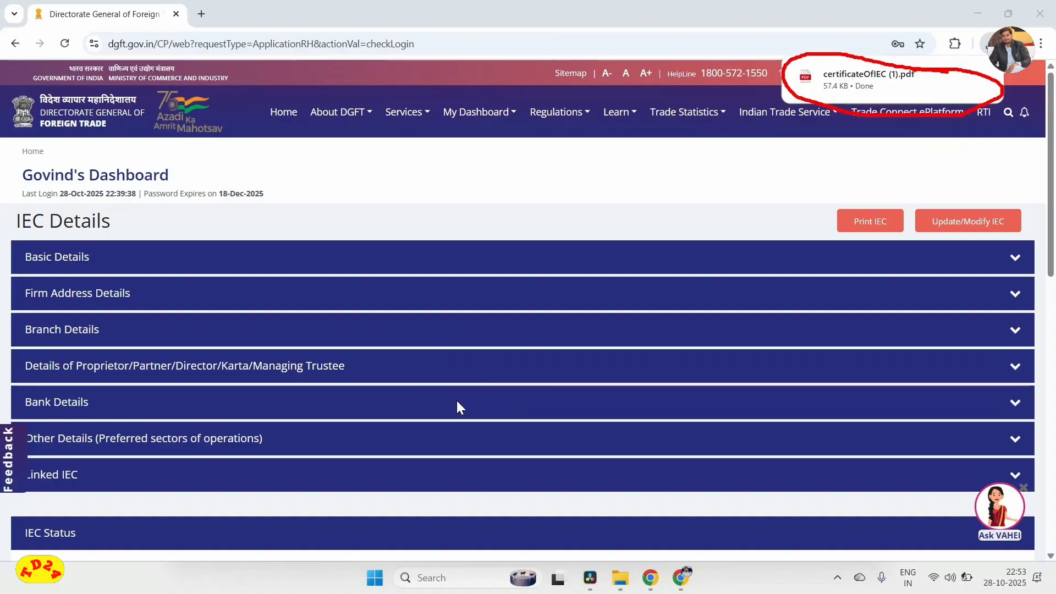
{"action": "key", "text": "Escape"}
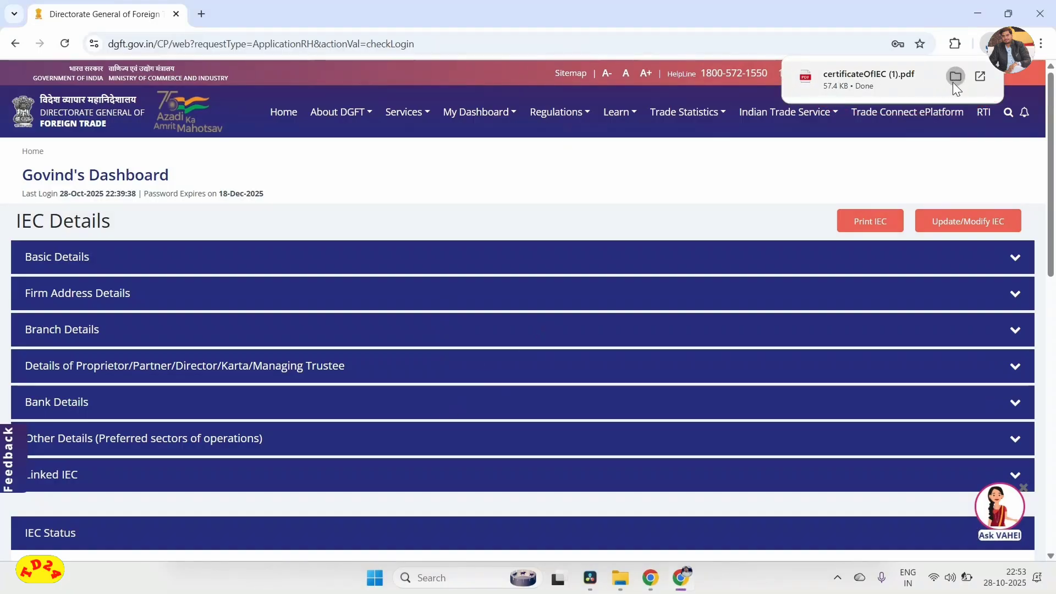
- Open certificateOfIEC (1).pdf from the Downloads folder and scroll through the certificate
{"action": "left_click", "coordinate": [955, 78]}
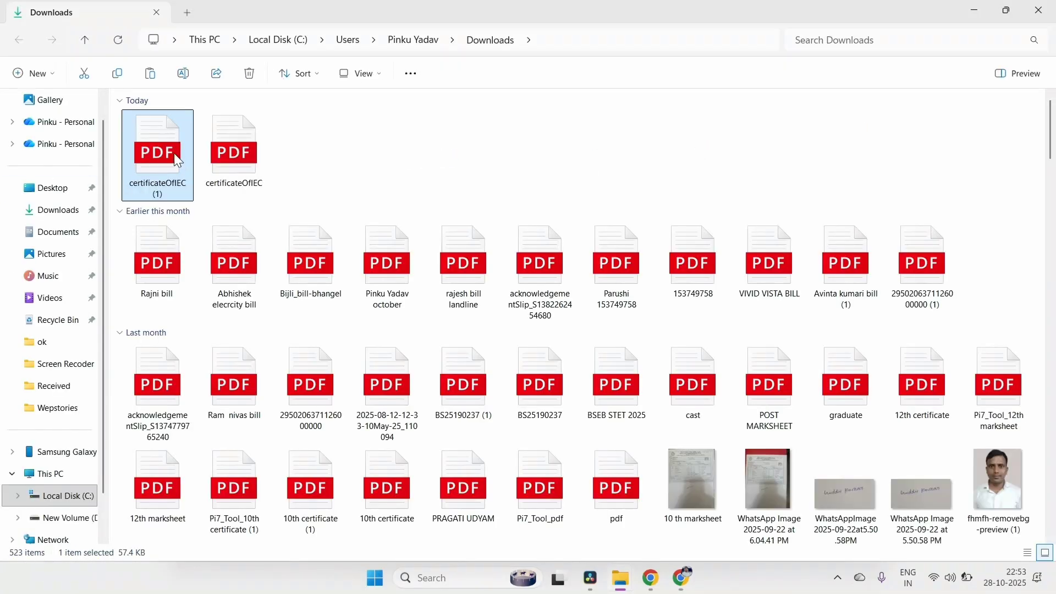
{"action": "double_click", "coordinate": [155, 152]}
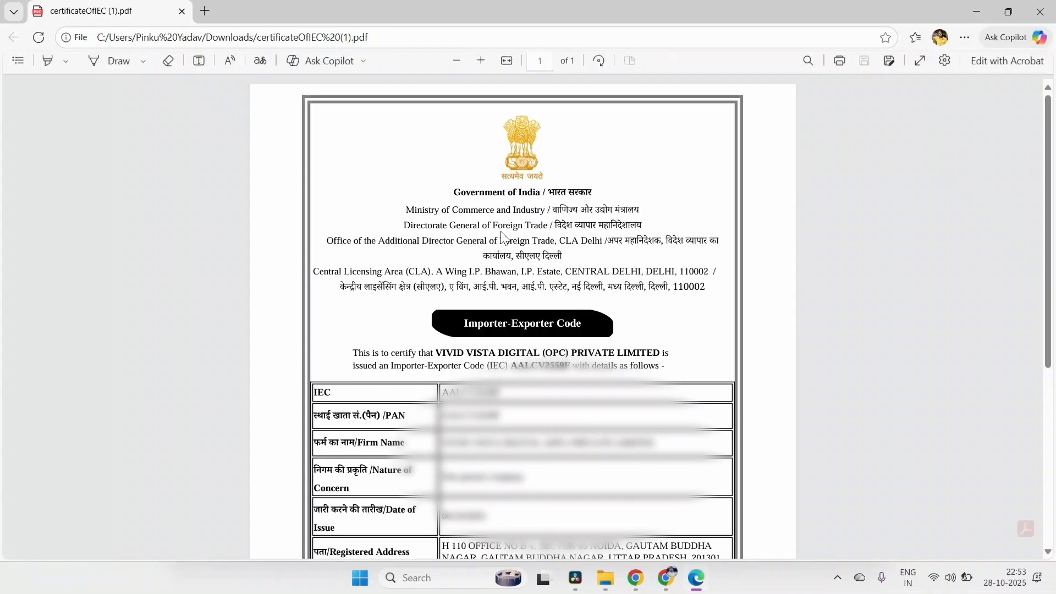
{"action": "scroll", "coordinate": [580, 284], "scroll_direction": "down", "scroll_amount": 5}
{"action": "scroll", "coordinate": [633, 285], "scroll_direction": "up", "scroll_amount": 5}
{"action": "scroll", "coordinate": [632, 285], "scroll_direction": "down", "scroll_amount": 2}
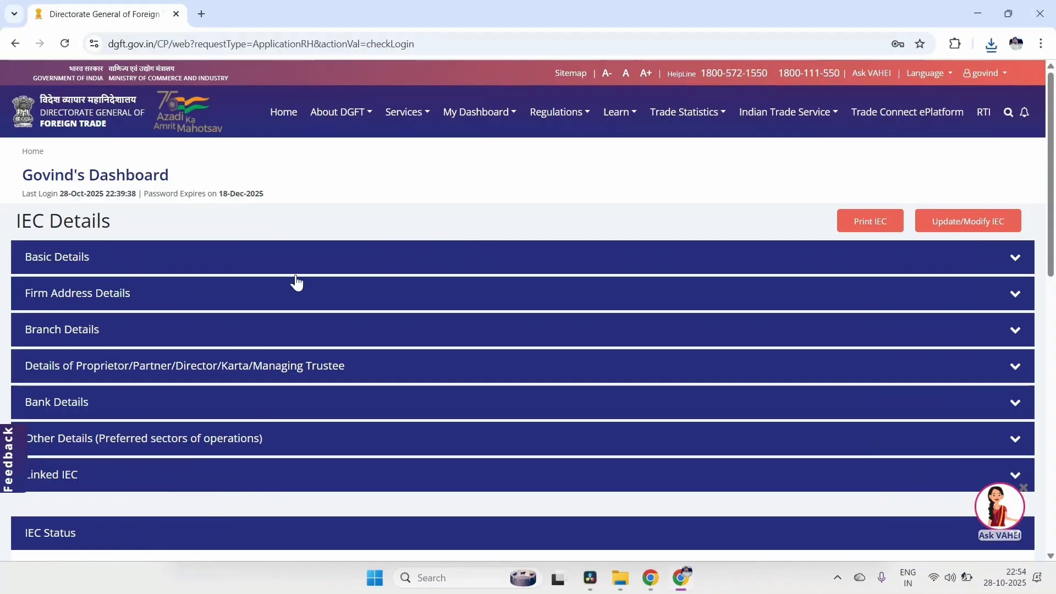
- Open Update/Modify IEC and highlight the empty Draft Number Modification of IEC table
{"action": "left_click", "coordinate": [947, 225]}
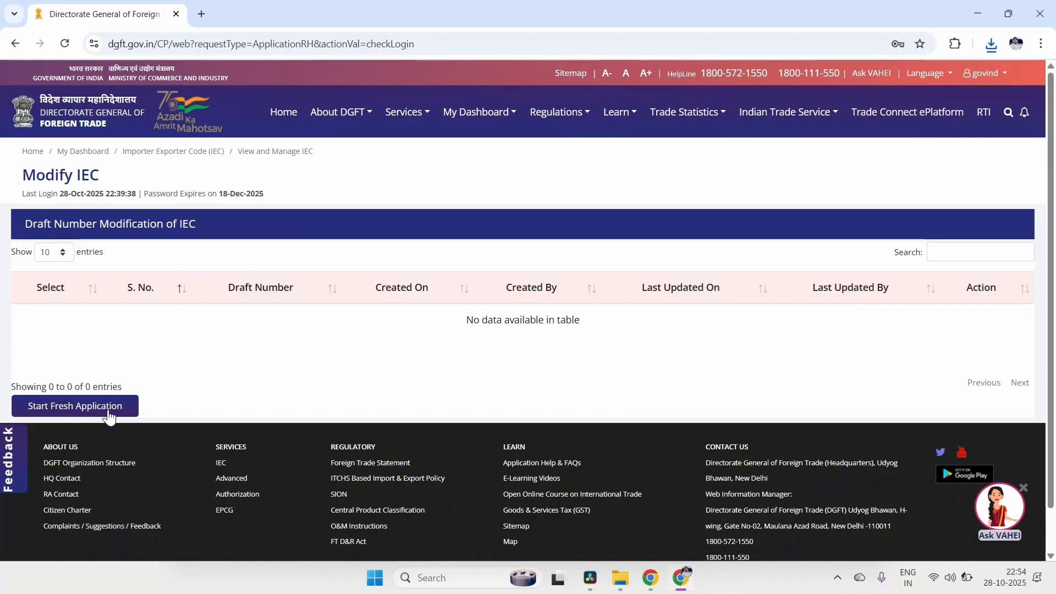
{"action": "key", "text": "ctrl+2"}
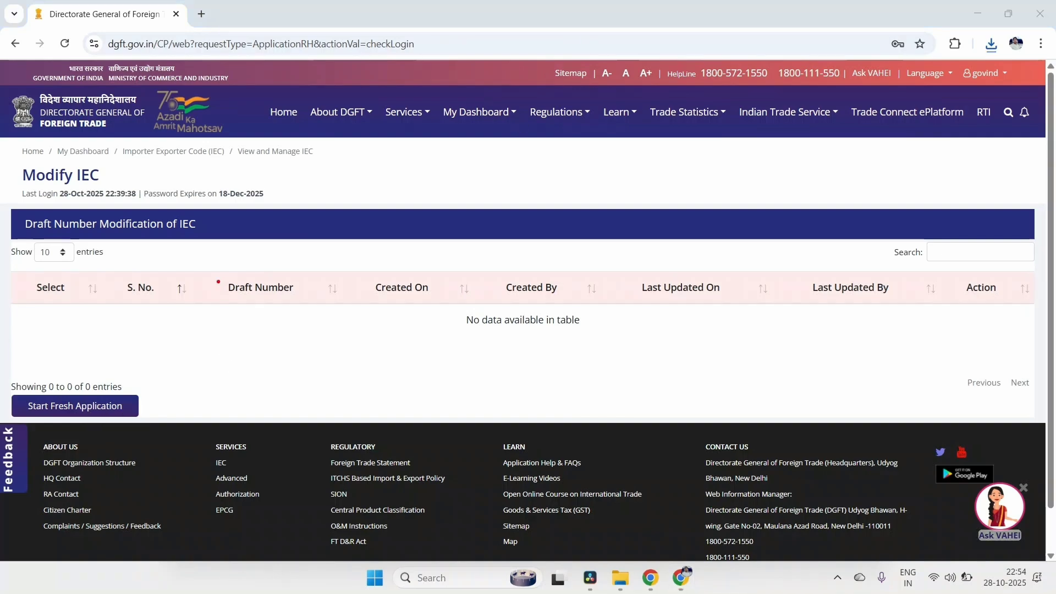
{"action": "mouse_move", "coordinate": [108, 353]}
{"action": "left_mouse_down"}
{"action": "mouse_move", "coordinate": [5, 385]}
{"action": "mouse_move", "coordinate": [155, 443]}
{"action": "mouse_move", "coordinate": [146, 349]}
{"action": "mouse_move", "coordinate": [82, 354]}
{"action": "left_mouse_up"}
{"action": "key", "text": "e"}
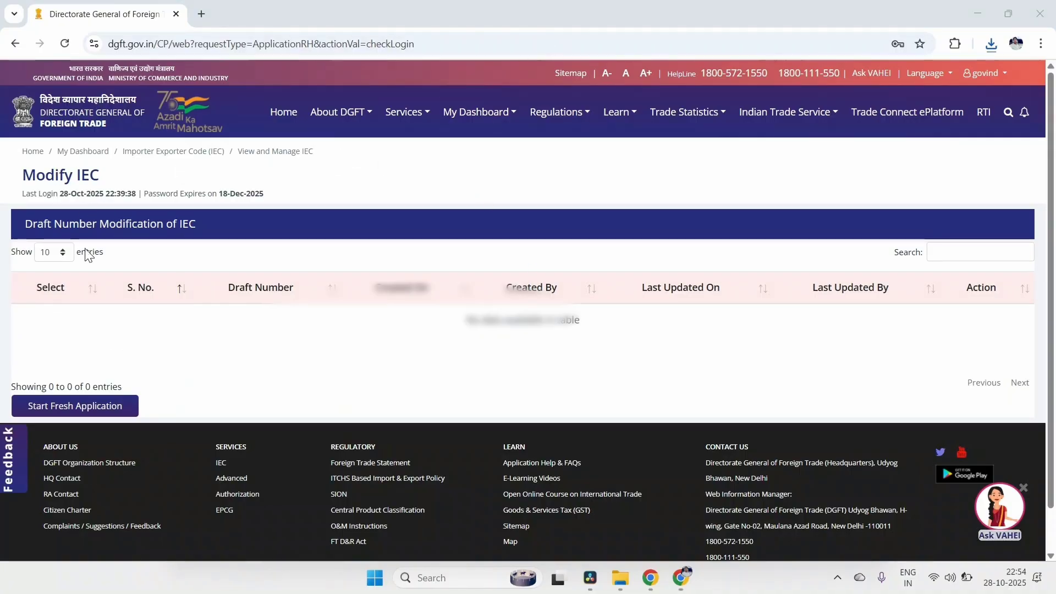
{"action": "left_click", "coordinate": [282, 112]}
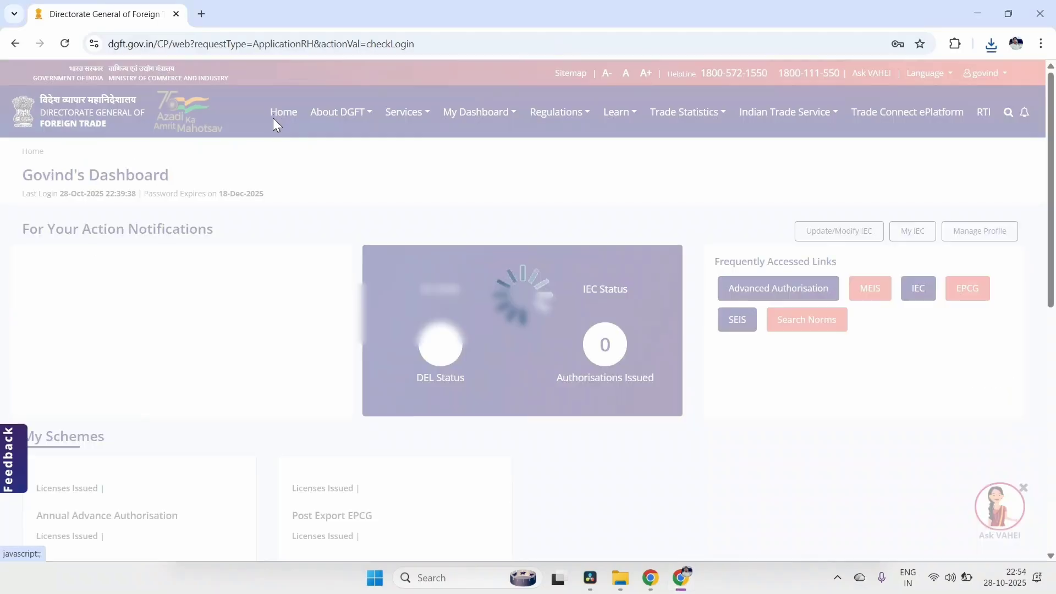
{"action": "key", "text": "ctrl+2"}
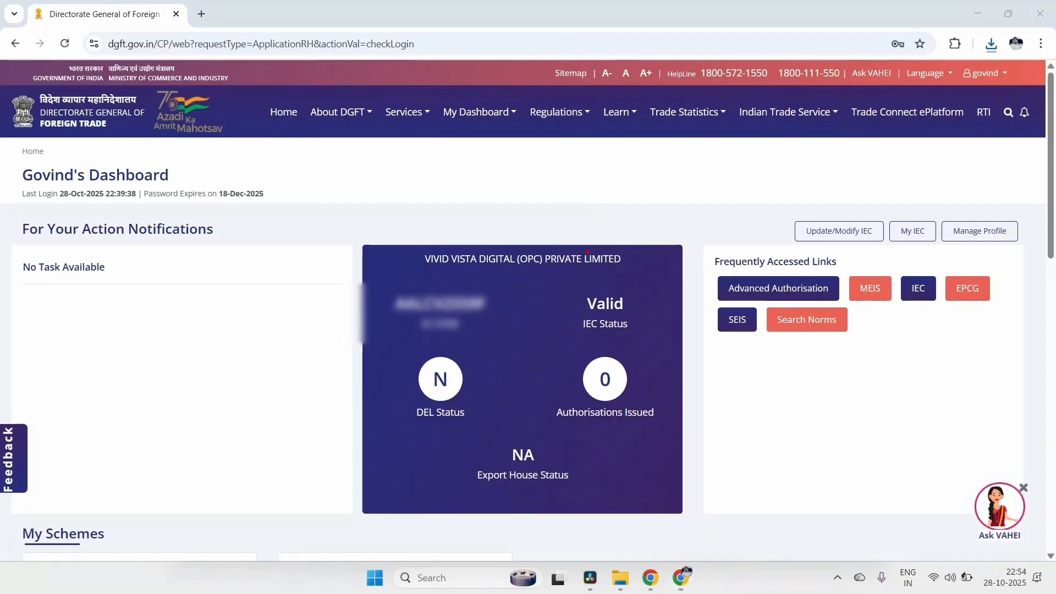
{"action": "mouse_move", "coordinate": [636, 287]}
{"action": "left_mouse_down"}
{"action": "mouse_move", "coordinate": [569, 295]}
{"action": "mouse_move", "coordinate": [637, 349]}
{"action": "left_mouse_up"}
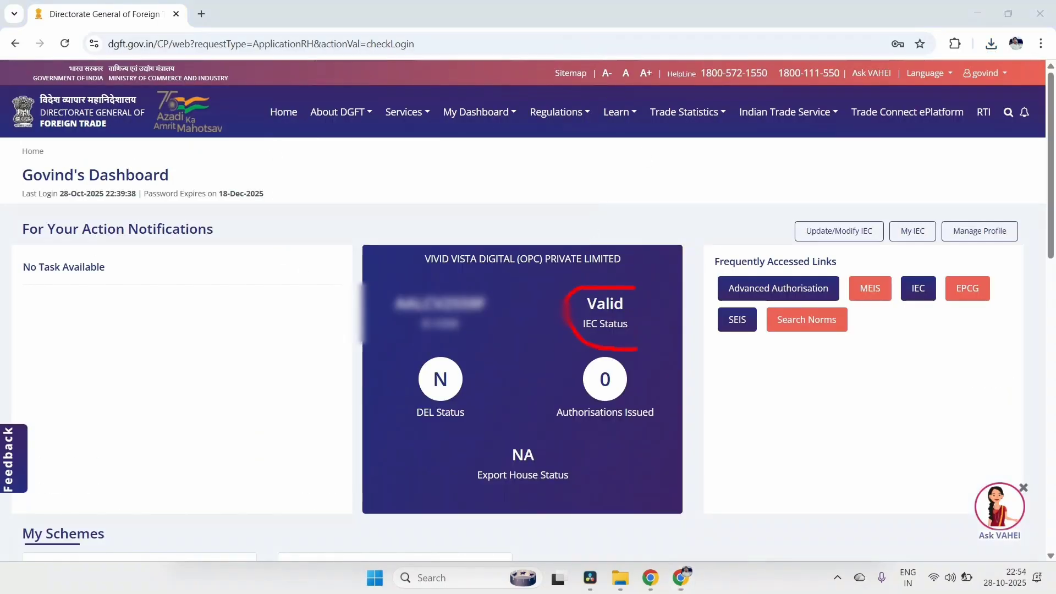
{"action": "left_click", "coordinate": [554, 29]}
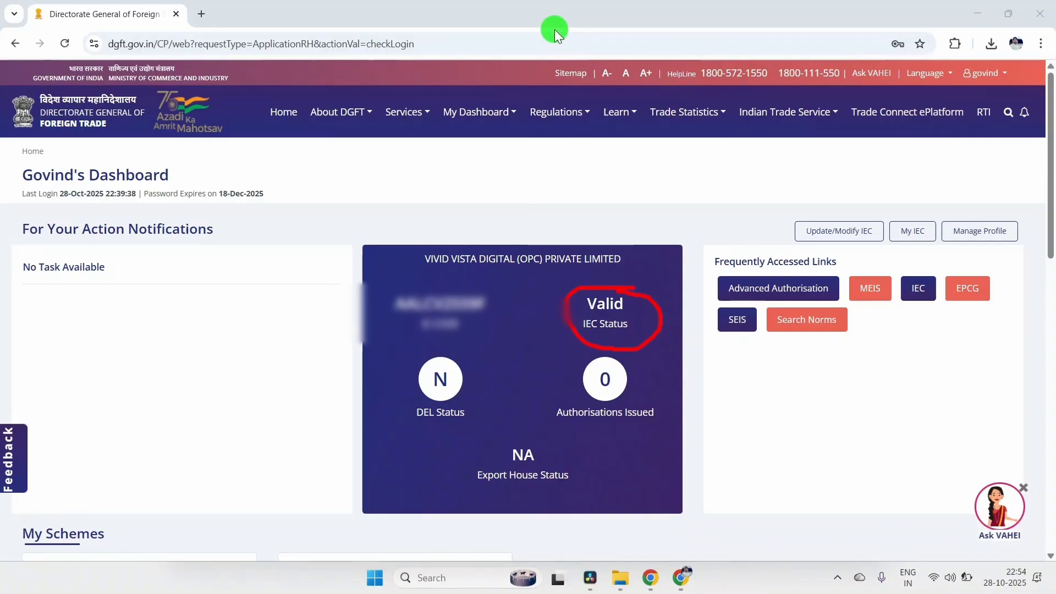
{"action": "left_click", "coordinate": [590, 311]}
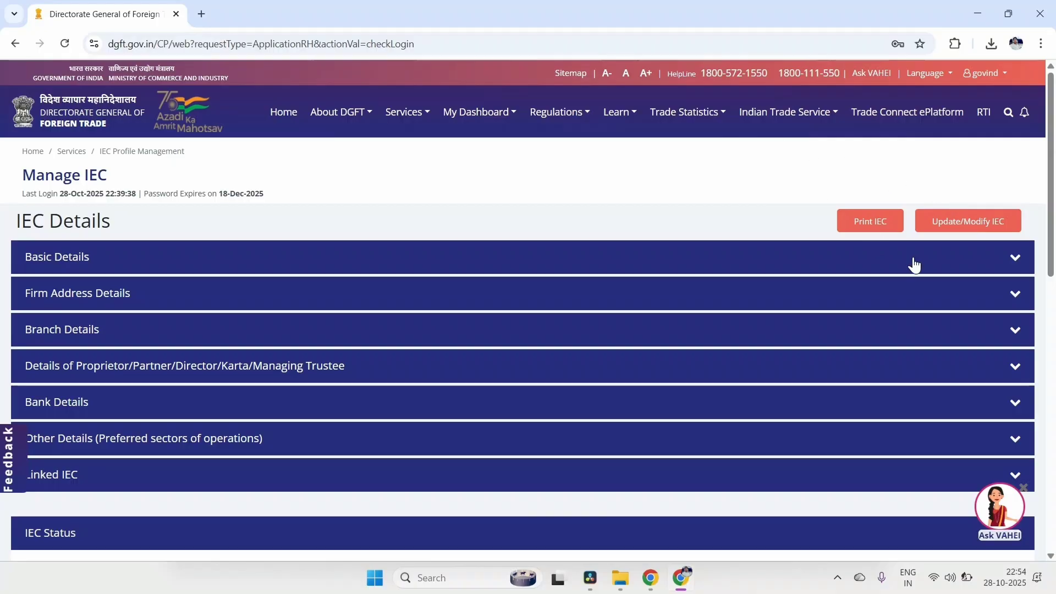
{"action": "scroll", "coordinate": [170, 423], "scroll_direction": "down", "scroll_amount": 6}
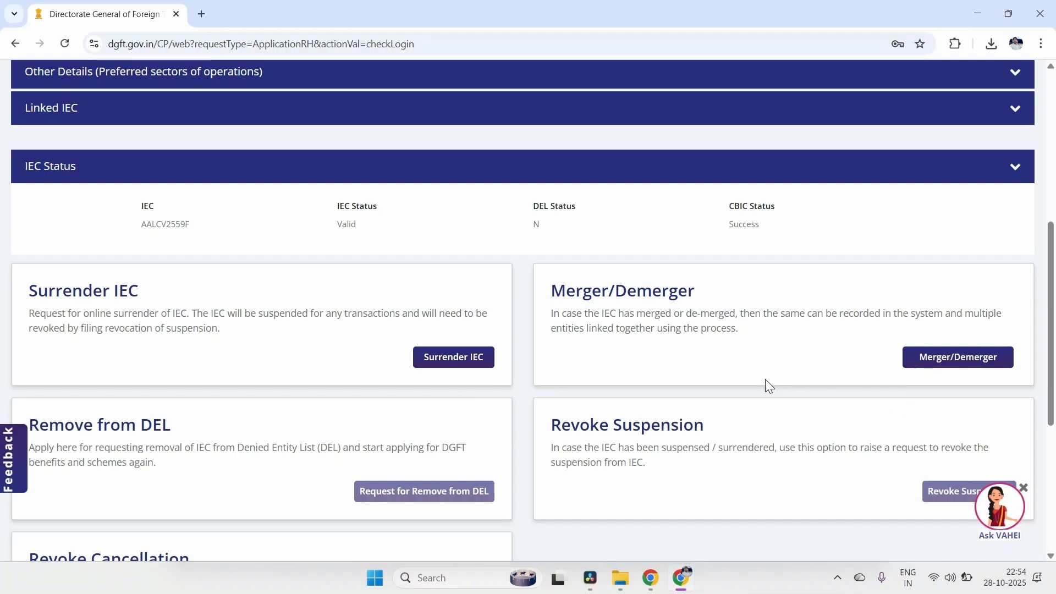
{"action": "scroll", "coordinate": [764, 385], "scroll_direction": "down", "scroll_amount": 5}
{"action": "scroll", "coordinate": [765, 385], "scroll_direction": "up", "scroll_amount": 6}
{"action": "scroll", "coordinate": [765, 383], "scroll_direction": "up", "scroll_amount": 5}
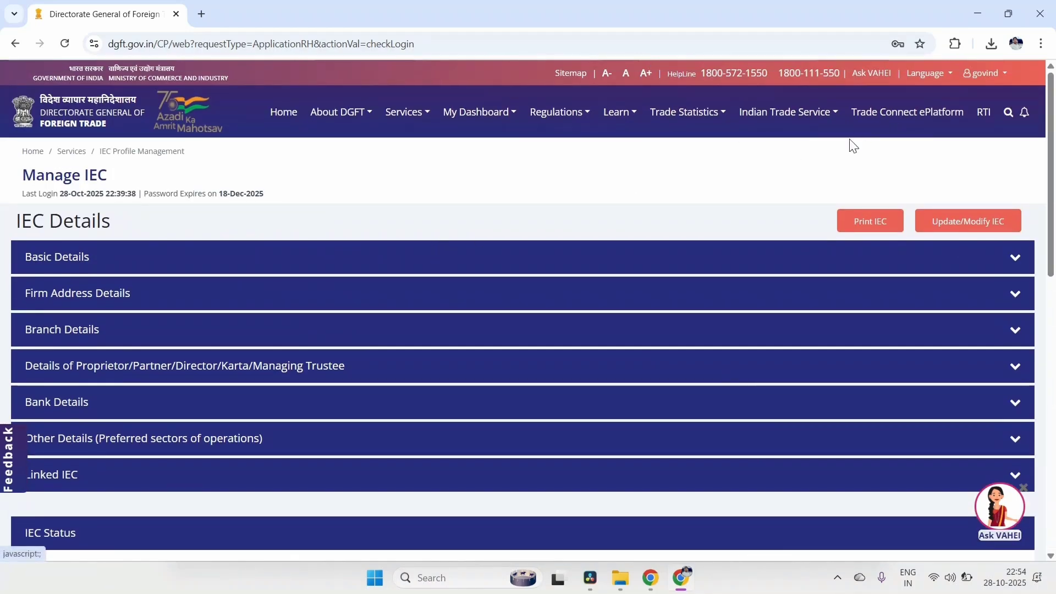
{"action": "left_click", "coordinate": [285, 111]}
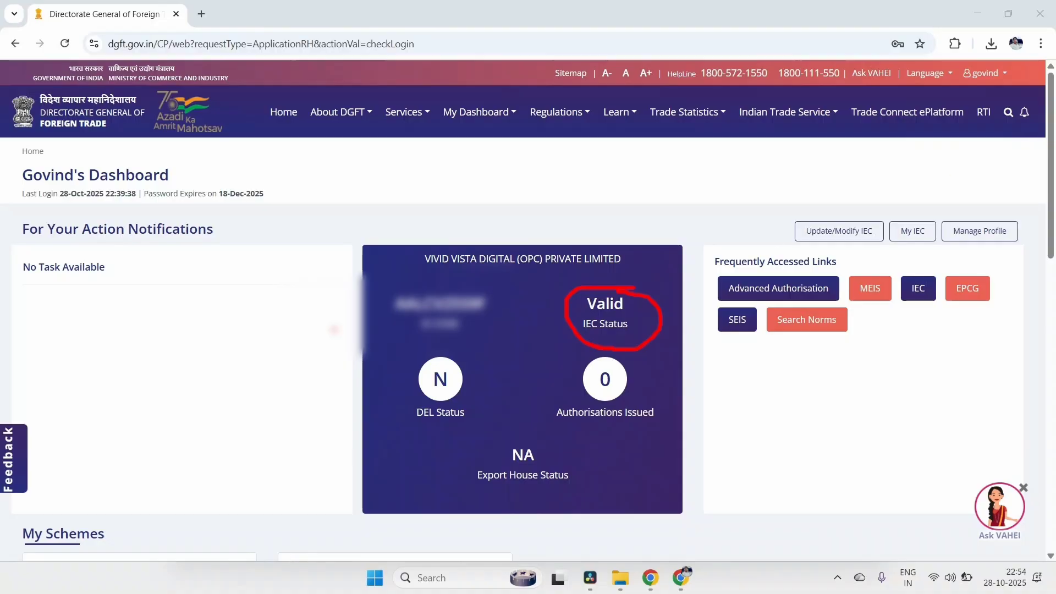
{"action": "left_click_drag", "start_coordinate": [53, 325], "coordinate": [62, 385]}
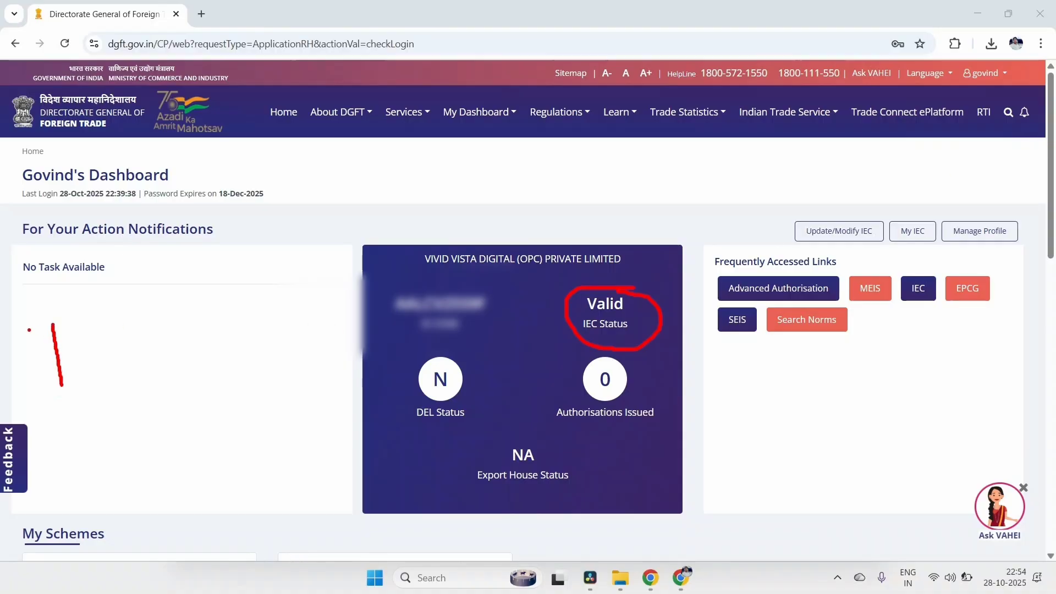
{"action": "mouse_move", "coordinate": [29, 330]}
{"action": "left_mouse_down"}
{"action": "mouse_move", "coordinate": [131, 331]}
{"action": "mouse_move", "coordinate": [101, 364]}
{"action": "mouse_move", "coordinate": [161, 356]}
{"action": "mouse_move", "coordinate": [185, 383]}
{"action": "mouse_move", "coordinate": [252, 349]}
{"action": "mouse_move", "coordinate": [329, 286]}
{"action": "mouse_move", "coordinate": [368, 341]}
{"action": "mouse_move", "coordinate": [376, 401]}
{"action": "mouse_move", "coordinate": [447, 426]}
{"action": "left_mouse_up"}
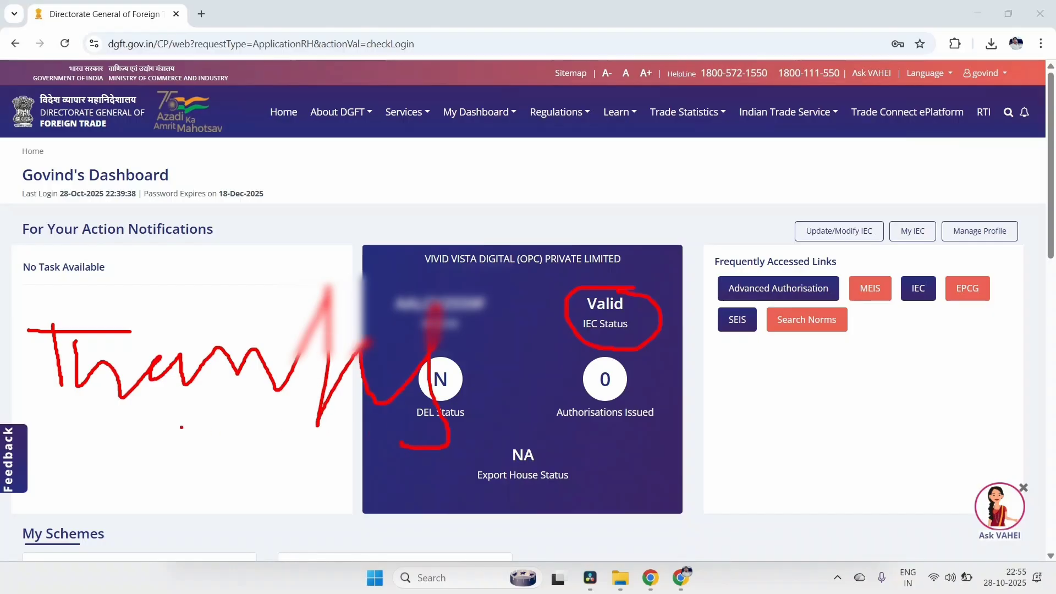
{"action": "left_click_drag", "start_coordinate": [99, 420], "coordinate": [544, 527]}
{"action": "mouse_move", "coordinate": [729, 379]}
{"action": "left_mouse_down"}
{"action": "mouse_move", "coordinate": [851, 419]}
{"action": "mouse_move", "coordinate": [957, 380]}
{"action": "left_mouse_up"}
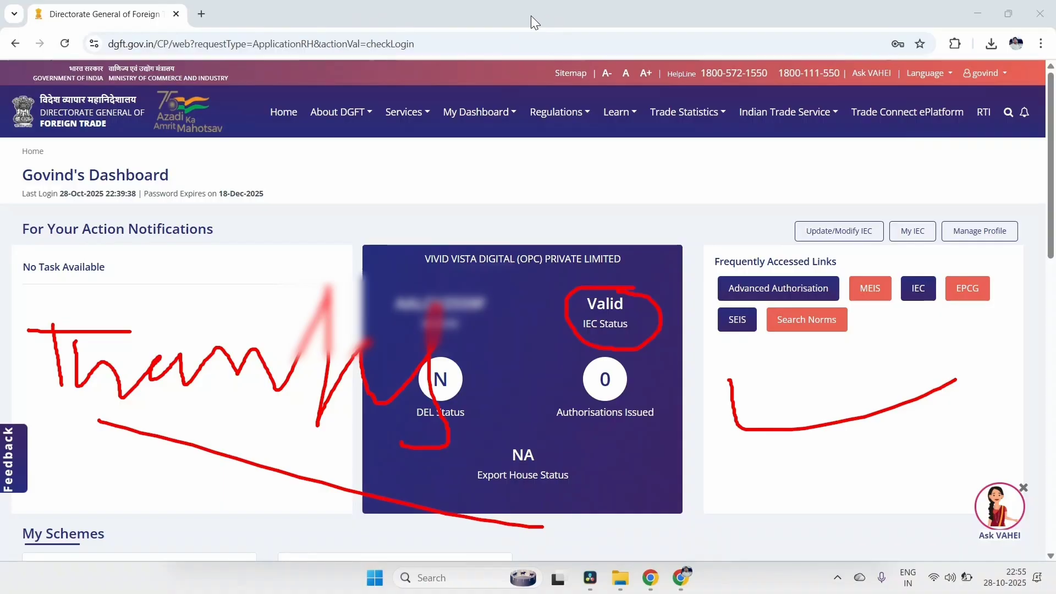